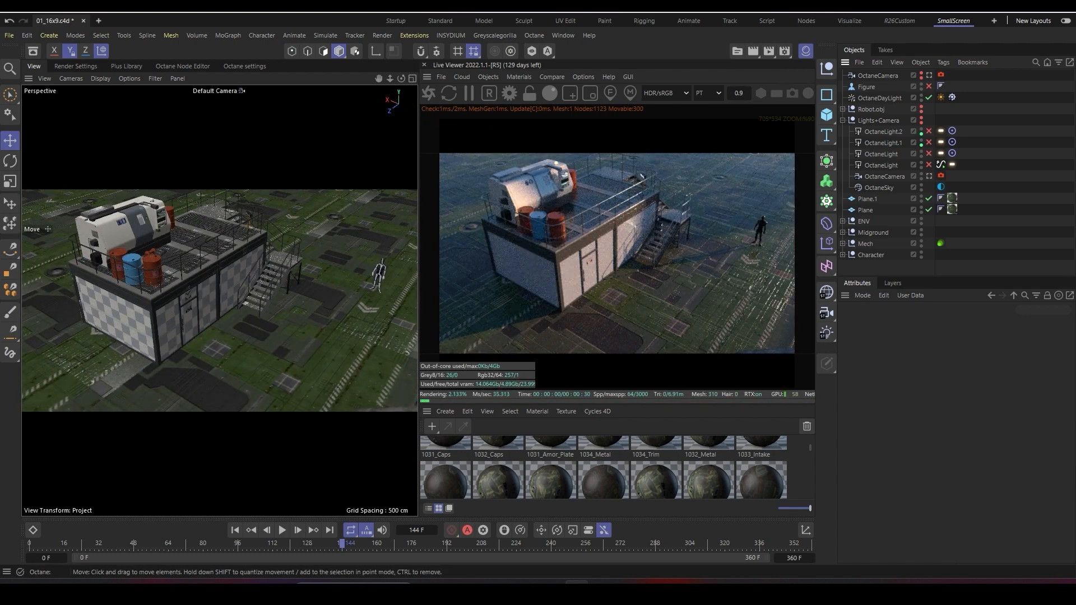
# Step: View the scene through the OctaneCamera in the Lights+Camera group and go to frame 234
pyautogui.scroll(-5, 282, 309)
pyautogui.keyDown('alt'); pyautogui.moveTo(282, 308); pyautogui.dragTo(263, 294); pyautogui.keyUp('alt')
pyautogui.keyDown('alt'); pyautogui.moveTo(263, 294); pyautogui.dragTo(336, 286, button='right'); pyautogui.keyUp('alt')
pyautogui.keyDown('alt'); pyautogui.moveTo(336, 286); pyautogui.dragTo(337, 255, button='middle'); pyautogui.keyUp('alt')
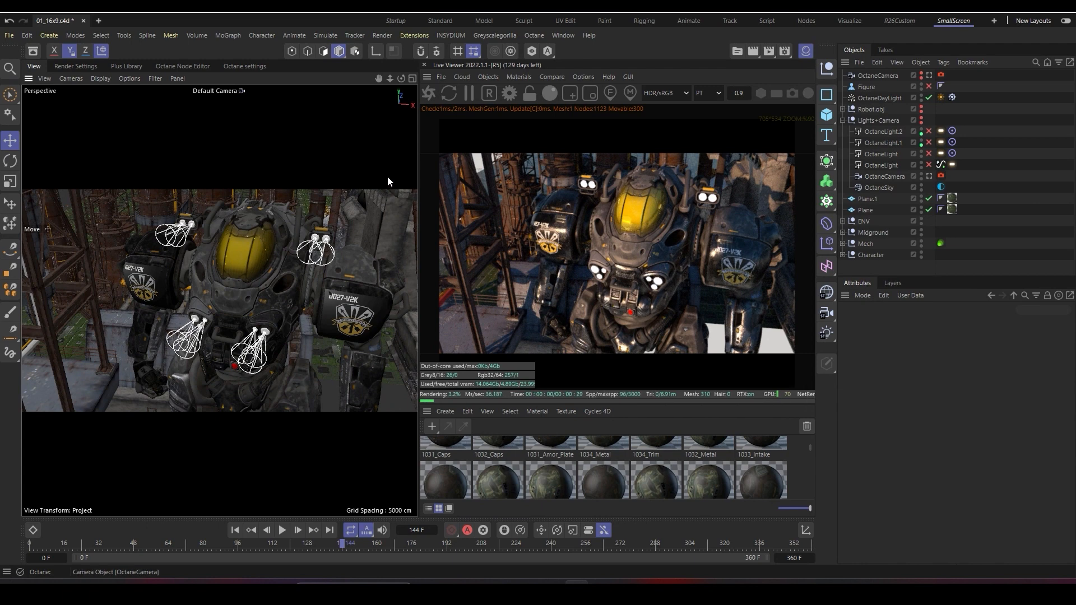
pyautogui.keyDown('alt'); pyautogui.moveTo(390, 177); pyautogui.dragTo(389, 182); pyautogui.keyUp('alt')
pyautogui.click(929, 176)
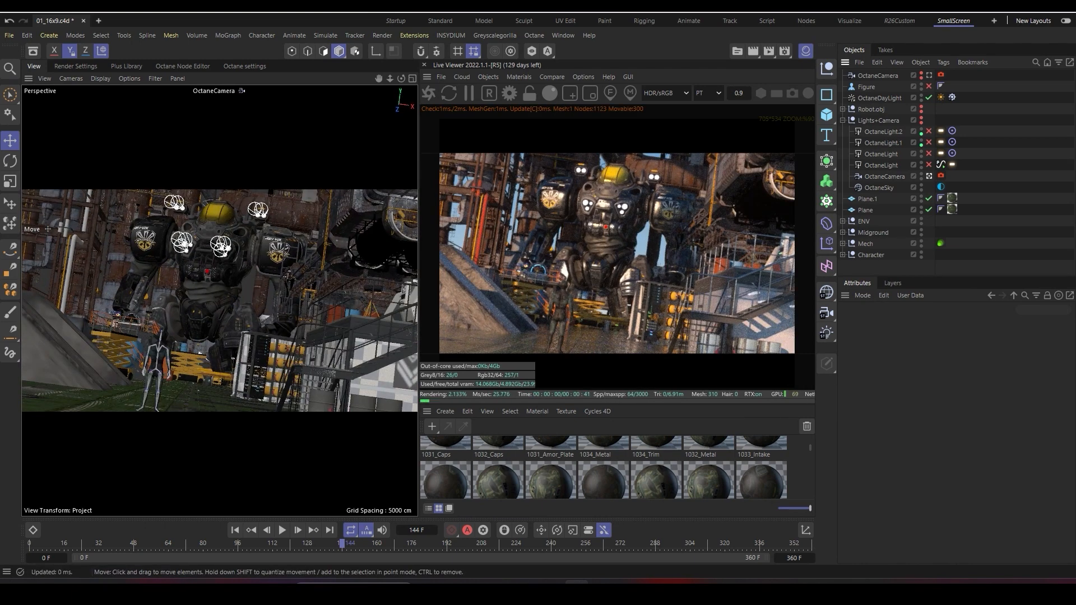
pyautogui.moveTo(342, 543); pyautogui.dragTo(538, 544)
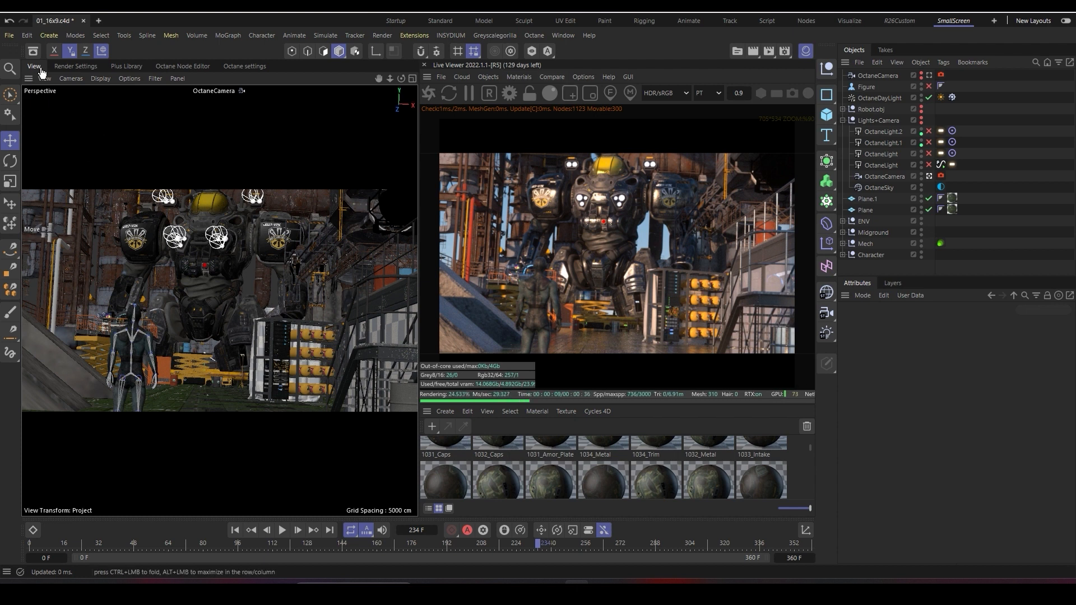
# Step: Turn off the Live Viewer's update check for Camera and switch the viewport back to the default camera
pyautogui.click(583, 77)
pyautogui.moveTo(603, 93)
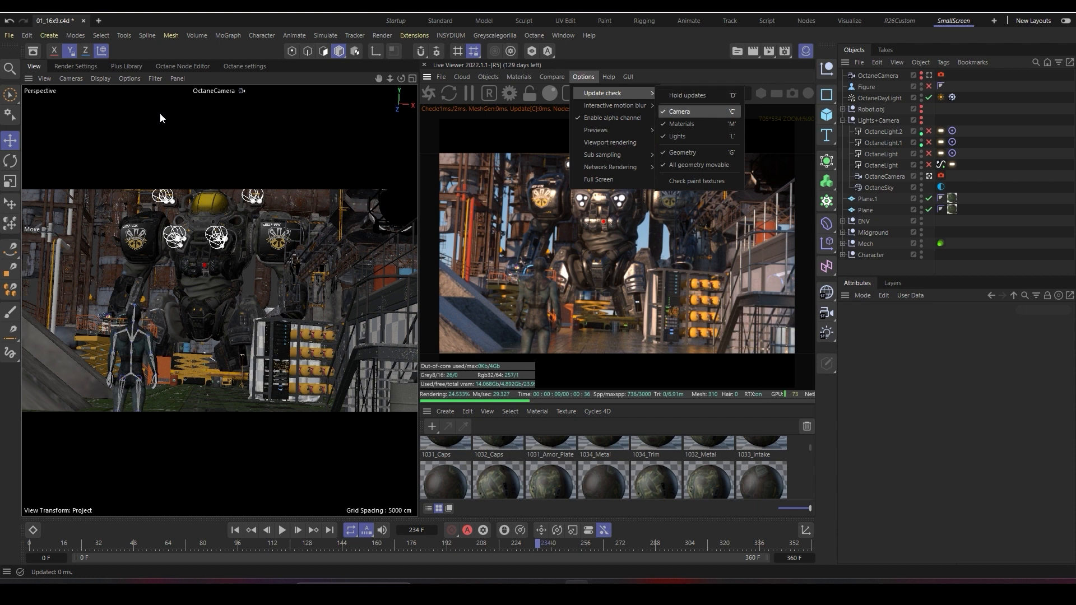
pyautogui.click(679, 111)
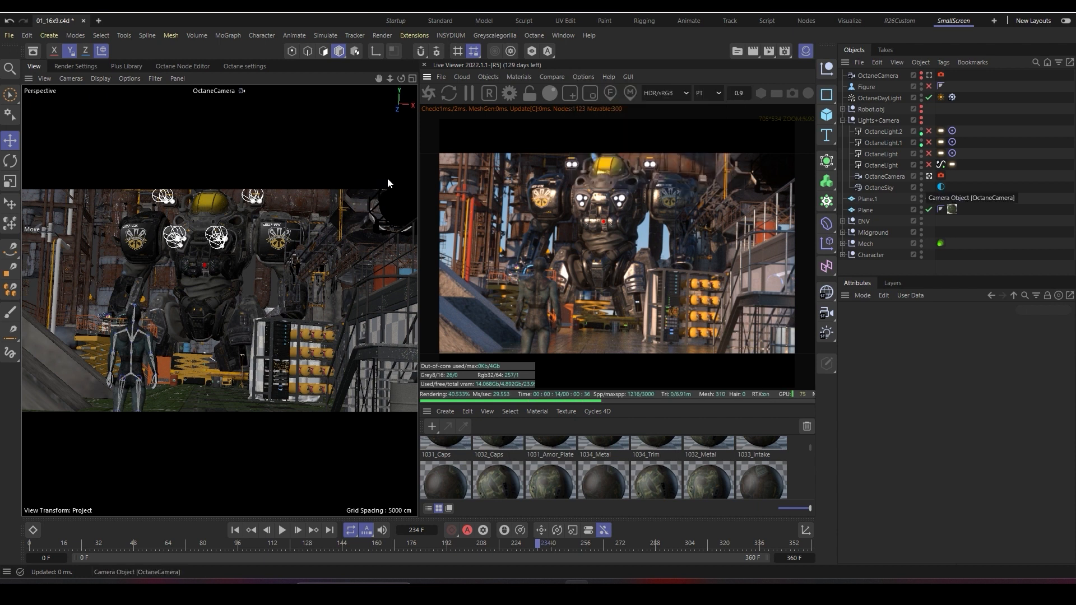
pyautogui.click(928, 176)
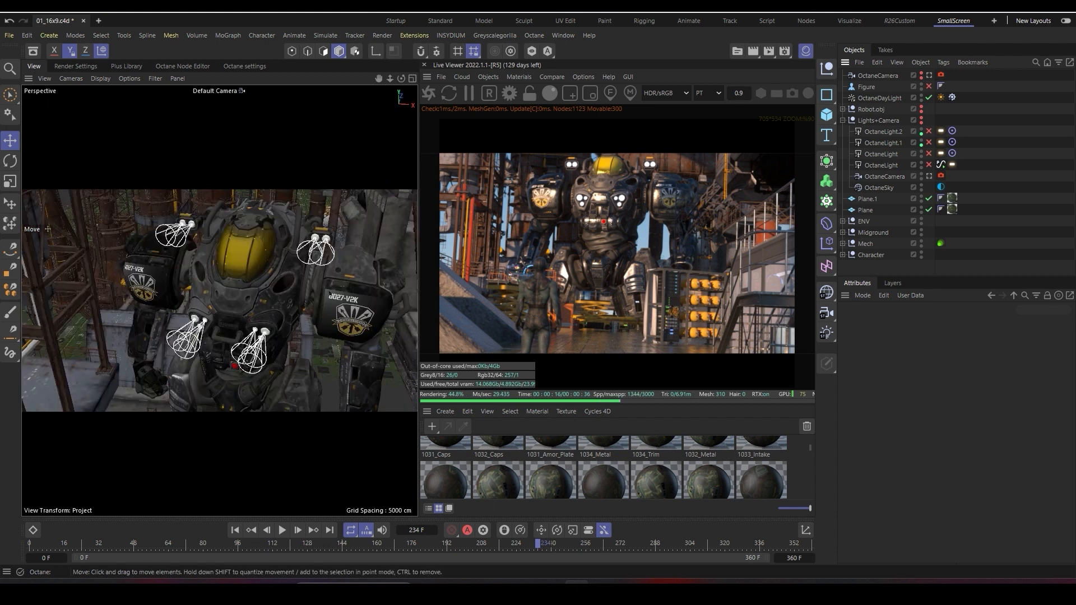
# Step: Examine the mech and the surrounding industrial structures from several angles in the viewport
pyautogui.keyDown('alt'); pyautogui.moveTo(274, 295); pyautogui.dragTo(191, 295, button='right'); pyautogui.keyUp('alt')
pyautogui.keyDown('alt'); pyautogui.moveTo(273, 295); pyautogui.dragTo(283, 313); pyautogui.keyUp('alt')
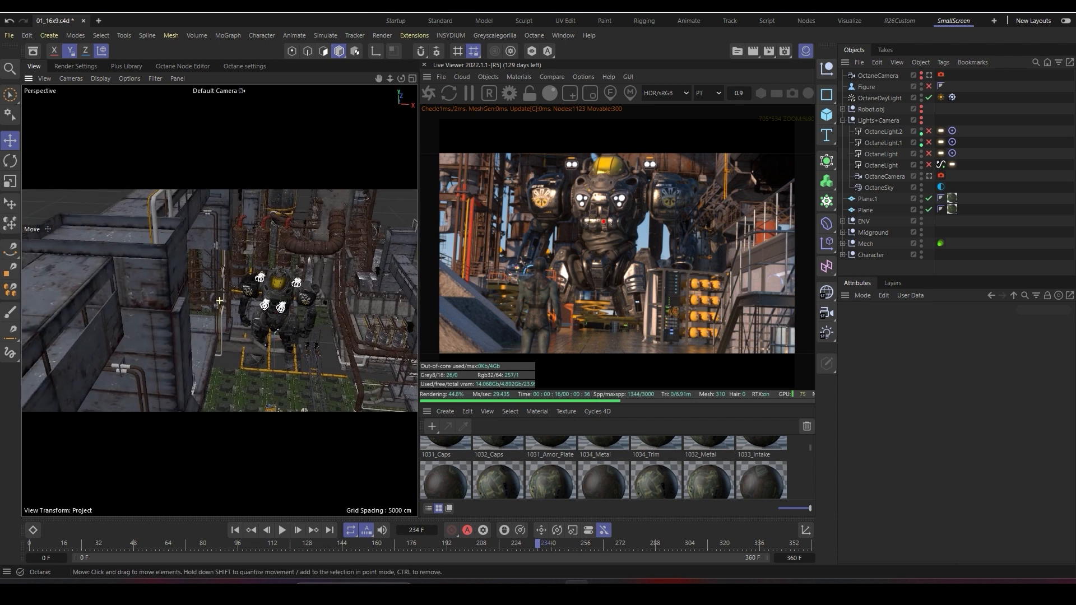
pyautogui.keyDown('alt'); pyautogui.moveTo(61, 275); pyautogui.dragTo(82, 224, button='middle'); pyautogui.keyUp('alt')
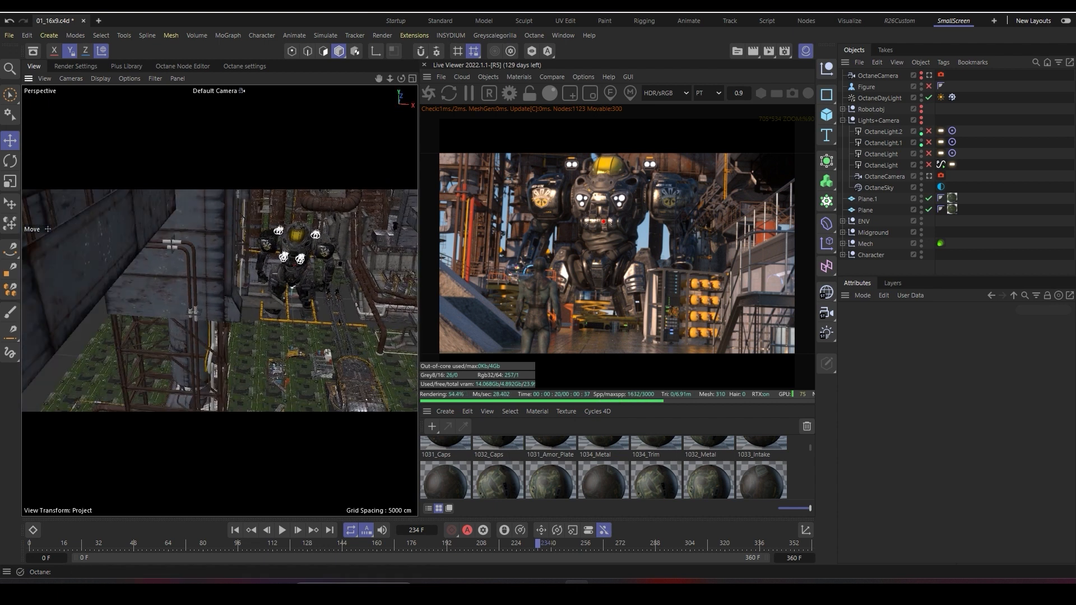
pyautogui.keyDown('alt'); pyautogui.moveTo(115, 232); pyautogui.dragTo(163, 233, button='right'); pyautogui.keyUp('alt')
pyautogui.keyDown('alt'); pyautogui.moveTo(114, 232); pyautogui.dragTo(84, 230); pyautogui.keyUp('alt')
pyautogui.keyDown('alt'); pyautogui.moveTo(85, 230); pyautogui.dragTo(33, 229, button='right'); pyautogui.keyUp('alt')
pyautogui.keyDown('alt'); pyautogui.moveTo(51, 229); pyautogui.dragTo(94, 224, button='middle'); pyautogui.keyUp('alt')
pyautogui.keyDown('alt'); pyautogui.moveTo(282, 317); pyautogui.dragTo(322, 317, button='right'); pyautogui.keyUp('alt')
pyautogui.keyDown('alt'); pyautogui.moveTo(336, 255); pyautogui.dragTo(266, 311, button='middle'); pyautogui.keyUp('alt')
pyautogui.keyDown('alt'); pyautogui.moveTo(266, 311); pyautogui.dragTo(331, 236, button='right'); pyautogui.keyUp('alt')
pyautogui.keyDown('alt'); pyautogui.moveTo(331, 235); pyautogui.dragTo(302, 239, button='middle'); pyautogui.keyUp('alt')
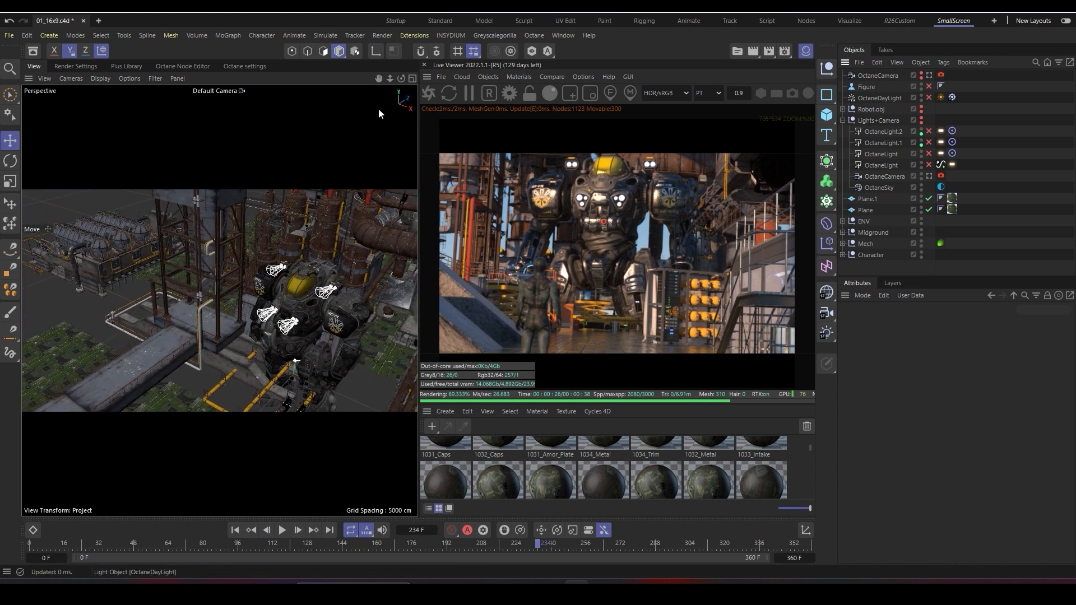
# Step: Disable the OctaneDayLight and add an Hdri Environment sky with its RGB spectrum colour set to black
pyautogui.click(928, 98)
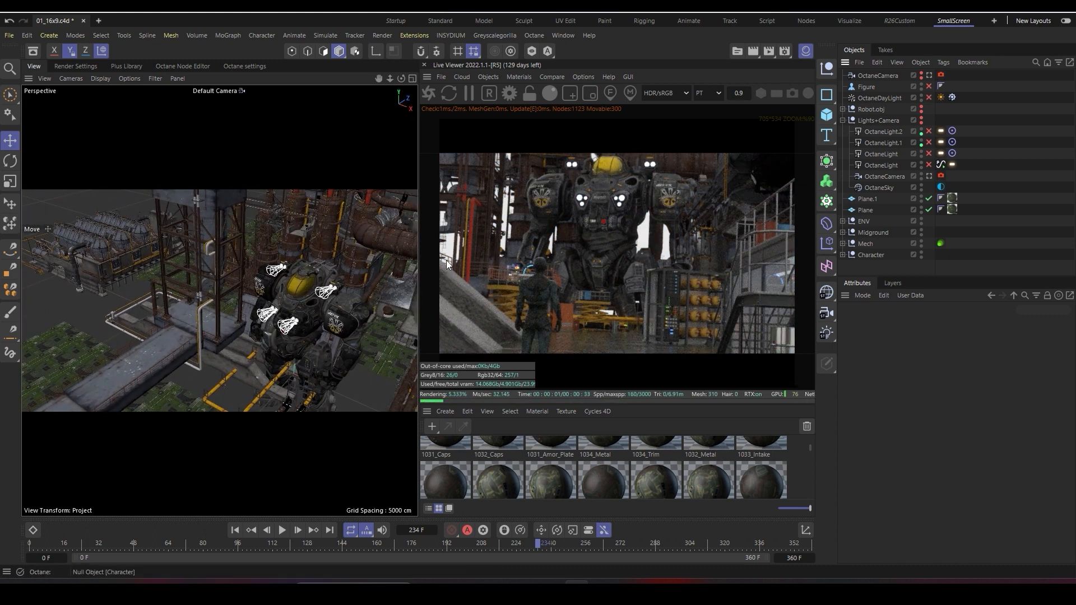
pyautogui.hotkey('shift', 'c')
pyautogui.write('hdri')
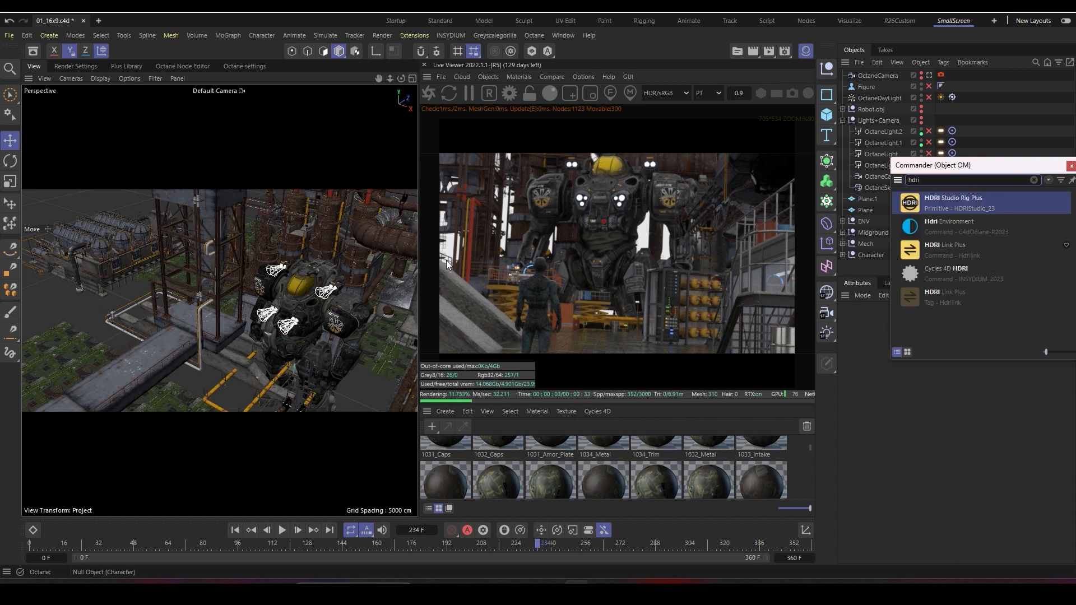
pyautogui.press('Down')
pyautogui.press('Return')
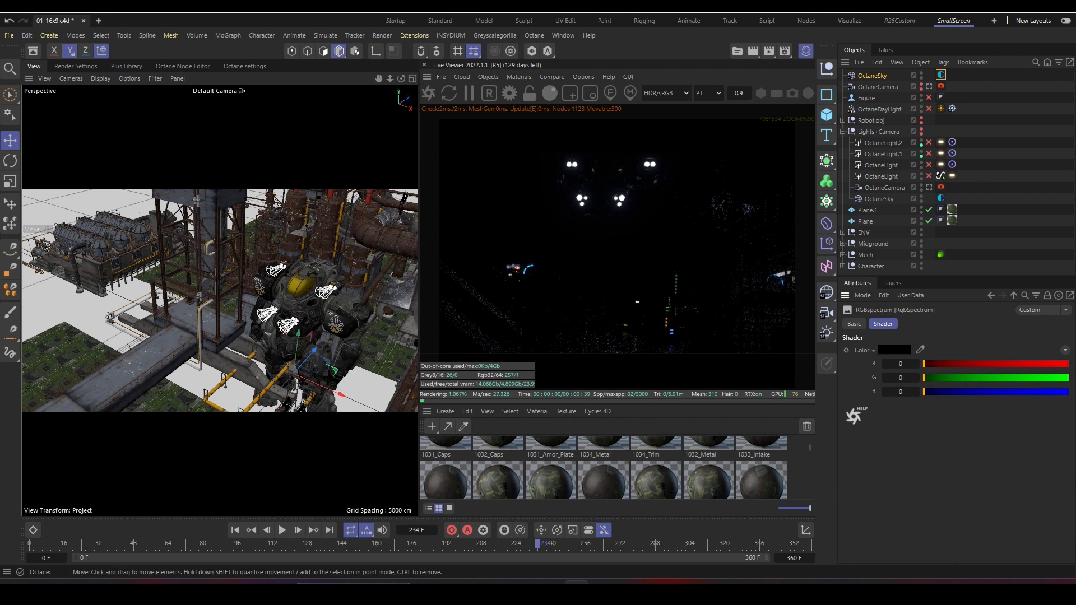
# Step: Try to move the mech's 1003_Shoulder_Lights object out of its housing
pyautogui.keyDown('alt'); pyautogui.moveTo(273, 292); pyautogui.dragTo(358, 306, button='right'); pyautogui.keyUp('alt')
pyautogui.keyDown('alt'); pyautogui.moveTo(332, 306); pyautogui.dragTo(281, 319); pyautogui.keyUp('alt')
pyautogui.keyDown('alt'); pyautogui.moveTo(322, 332); pyautogui.dragTo(392, 332, button='right'); pyautogui.keyUp('alt')
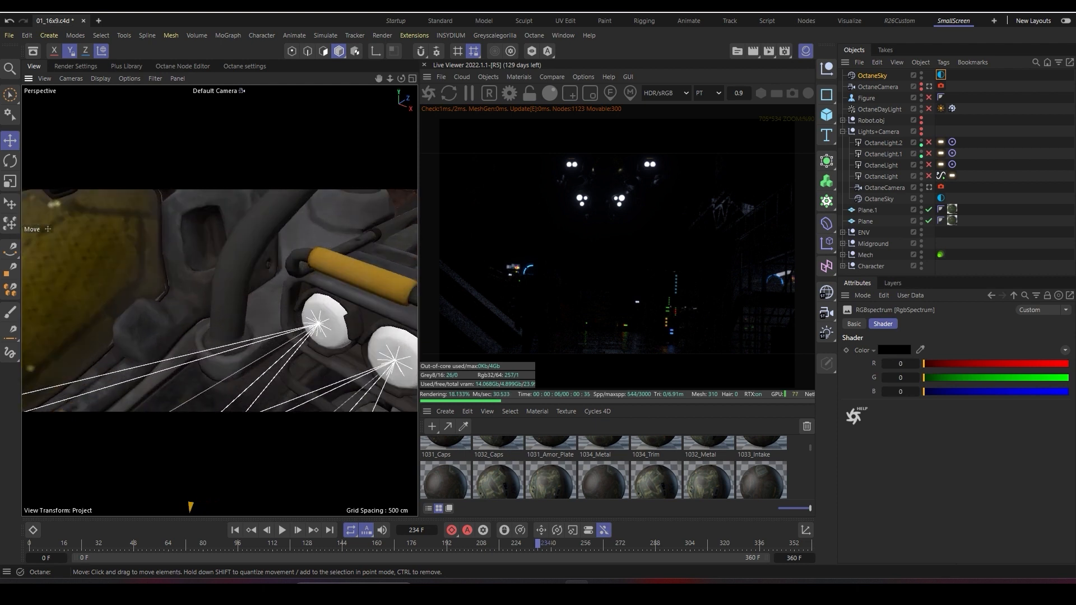
pyautogui.click(325, 331)
pyautogui.moveTo(326, 325); pyautogui.dragTo(34, 383)
pyautogui.moveTo(330, 319)
pyautogui.keyDown('alt'); pyautogui.mouseDown(button='right')
pyautogui.moveTo(297, 319)
pyautogui.moveTo(336, 319)
pyautogui.mouseUp(button='right'); pyautogui.keyUp('alt')
# Step: Undo the changes made to the mech's shoulder lights
pyautogui.hotkey('ctrl', 'z')
pyautogui.hotkey('ctrl', 'z')
pyautogui.hotkey('ctrl', 'z')
pyautogui.hotkey('ctrl', 'z')
pyautogui.hotkey('ctrl', 'z')
pyautogui.hotkey('ctrl', 'z')
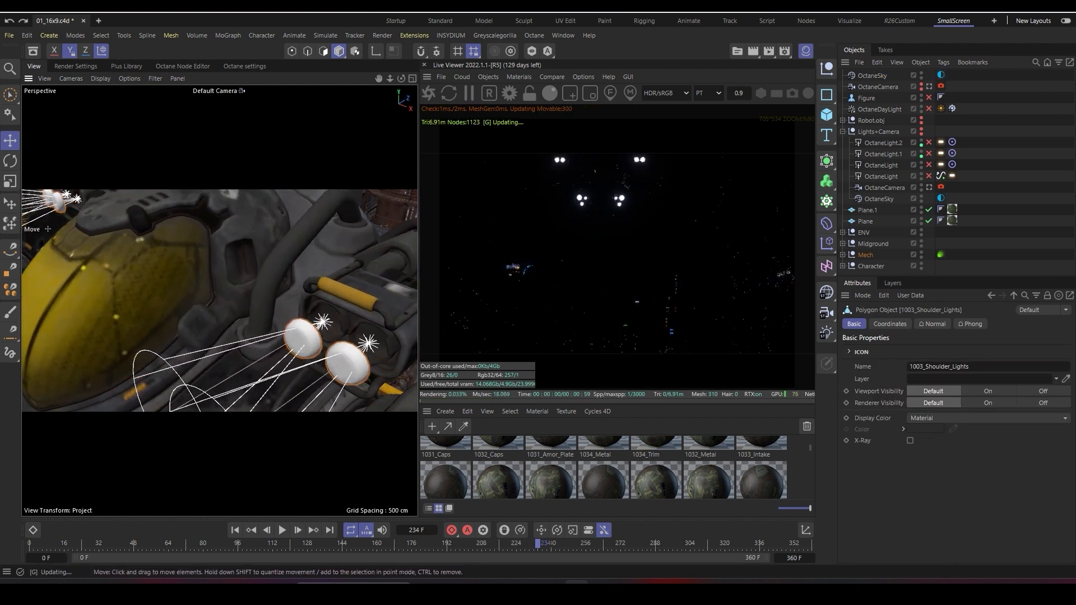
pyautogui.hotkey('ctrl', 'z')
pyautogui.hotkey('ctrl', 'z')
pyautogui.moveTo(325, 319)
pyautogui.keyDown('alt'); pyautogui.mouseDown(button='right')
pyautogui.moveTo(269, 319)
pyautogui.moveTo(320, 319)
pyautogui.mouseUp(button='right'); pyautogui.keyUp('alt')
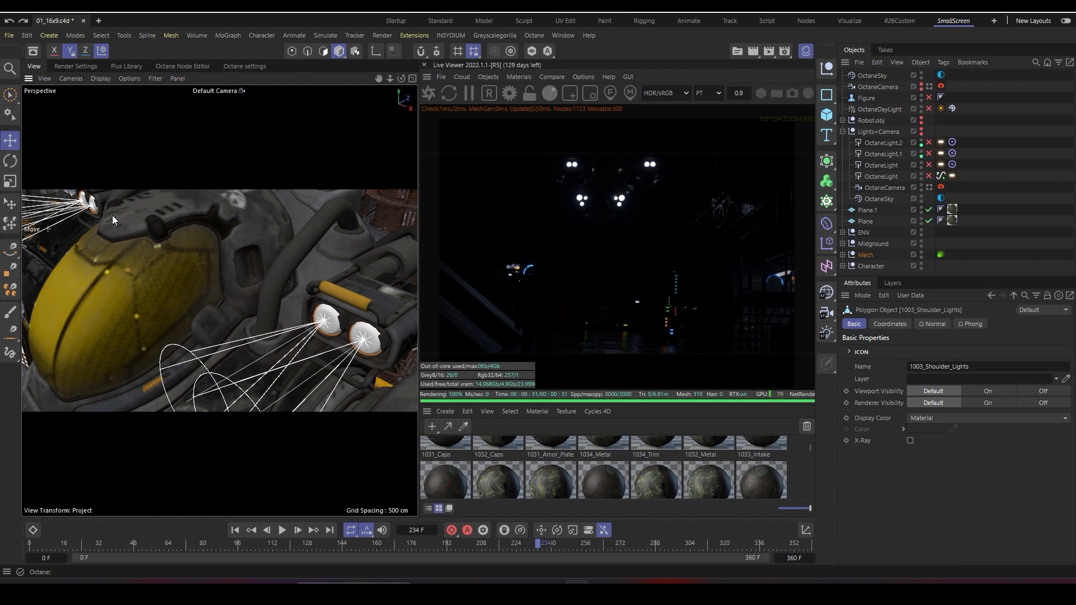
# Step: Try moving the printer building group KB3D_LAB_BldgLg_C_grp in the Midground, and undo the move
pyautogui.scroll(-8, 219, 301)
pyautogui.keyDown('alt'); pyautogui.moveTo(220, 300); pyautogui.dragTo(168, 314); pyautogui.keyUp('alt')
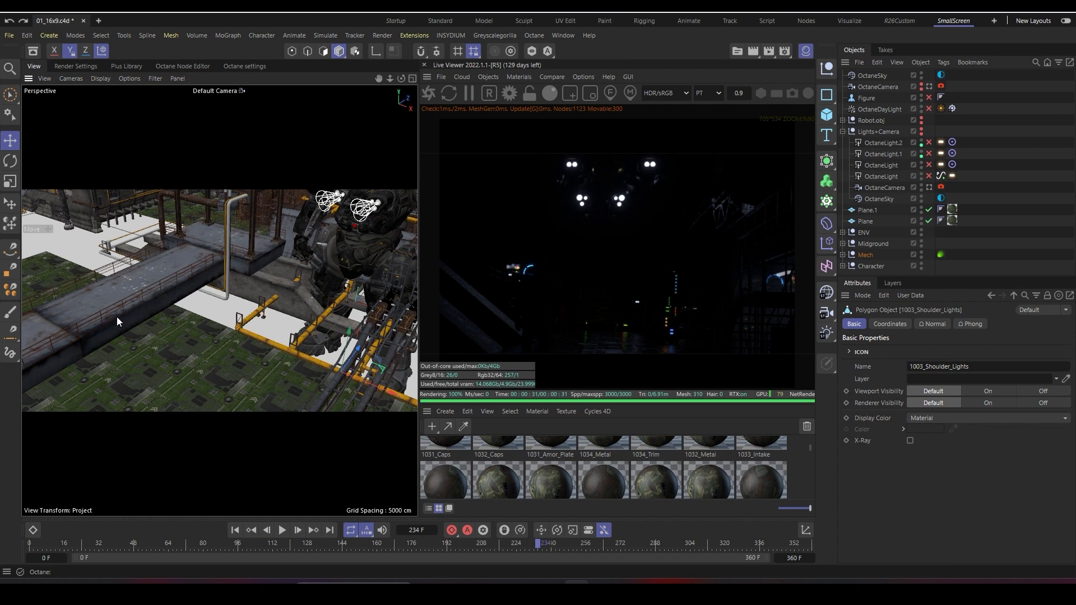
pyautogui.keyDown('alt'); pyautogui.moveTo(224, 364); pyautogui.dragTo(314, 241, button='middle'); pyautogui.keyUp('alt')
pyautogui.keyDown('alt'); pyautogui.moveTo(224, 313); pyautogui.dragTo(348, 302, button='right'); pyautogui.keyUp('alt')
pyautogui.keyDown('alt'); pyautogui.moveTo(336, 246); pyautogui.dragTo(252, 320, button='middle'); pyautogui.keyUp('alt')
pyautogui.click(303, 249)
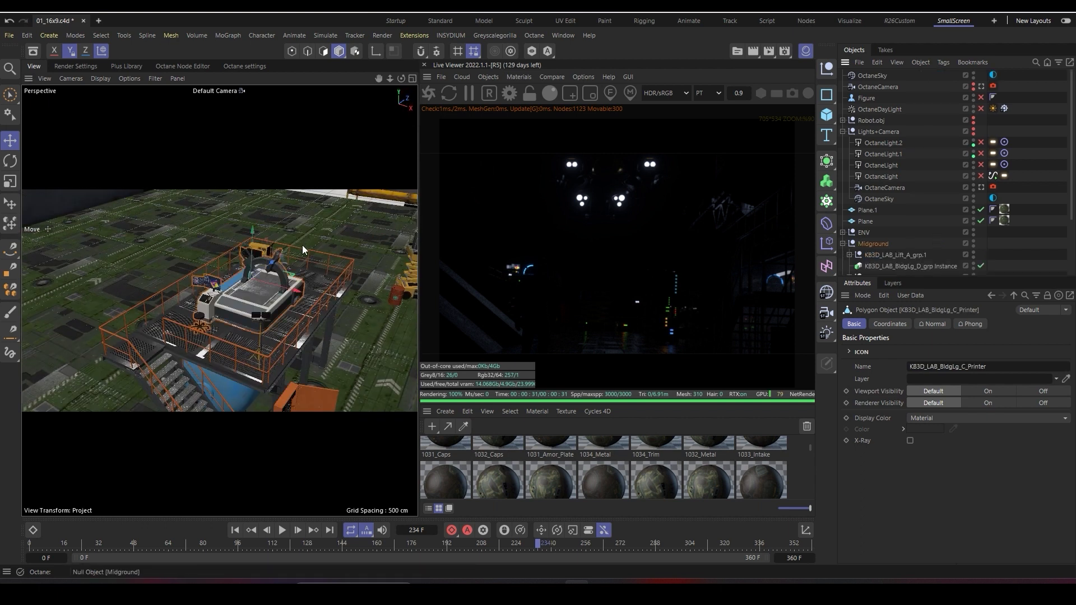
pyautogui.scroll(-3, 898, 224)
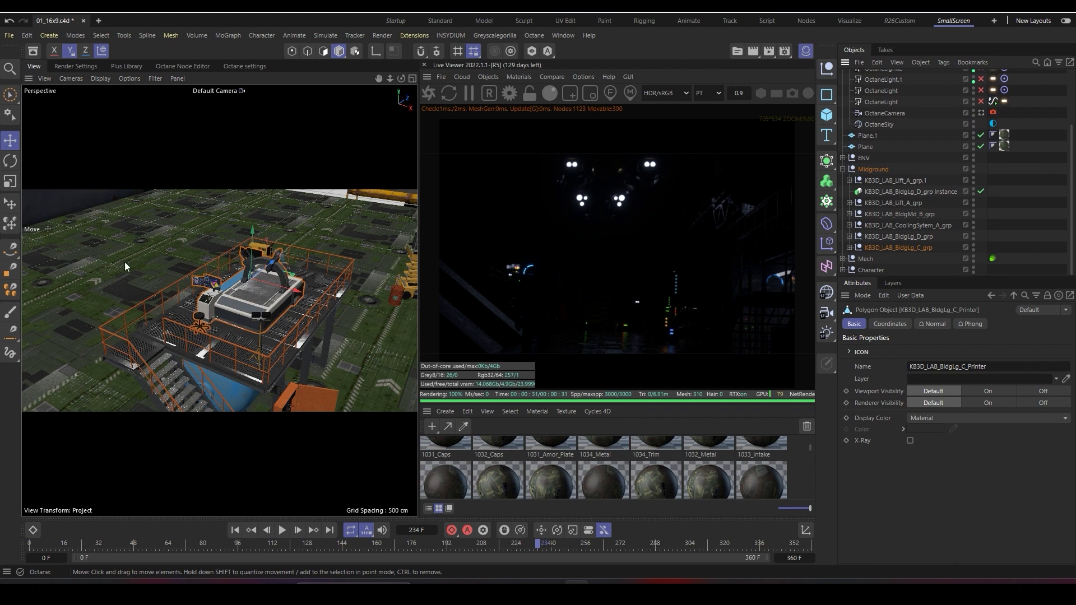
pyautogui.click(898, 248)
pyautogui.moveTo(299, 376); pyautogui.dragTo(341, 361)
pyautogui.hotkey('ctrl', 'z')
# Step: Try adjusting the KB3D_LAB_BldgLg_D_grp building in the Midground, and undo the change
pyautogui.keyDown('alt'); pyautogui.moveTo(342, 361); pyautogui.dragTo(268, 358, button='middle'); pyautogui.keyUp('alt')
pyautogui.keyDown('alt'); pyautogui.moveTo(291, 313); pyautogui.dragTo(333, 304); pyautogui.keyUp('alt')
pyautogui.click(358, 261)
pyautogui.click(898, 247)
pyautogui.hotkey('ctrl', 'z')
# Step: Select the whole Mech group by locating it from the mech's visor
pyautogui.keyDown('alt'); pyautogui.moveTo(259, 339); pyautogui.dragTo(200, 256, button='middle'); pyautogui.keyUp('alt')
pyautogui.keyDown('alt'); pyautogui.moveTo(201, 256); pyautogui.dragTo(168, 291, button='right'); pyautogui.keyUp('alt')
pyautogui.keyDown('alt'); pyautogui.moveTo(224, 336); pyautogui.dragTo(157, 314); pyautogui.keyUp('alt')
pyautogui.keyDown('alt'); pyautogui.moveTo(252, 303); pyautogui.dragTo(219, 300, button='right'); pyautogui.keyUp('alt')
pyautogui.keyDown('alt'); pyautogui.moveTo(241, 224); pyautogui.dragTo(261, 308, button='middle'); pyautogui.keyUp('alt')
pyautogui.keyDown('alt'); pyautogui.moveTo(261, 308); pyautogui.dragTo(297, 308, button='right'); pyautogui.keyUp('alt')
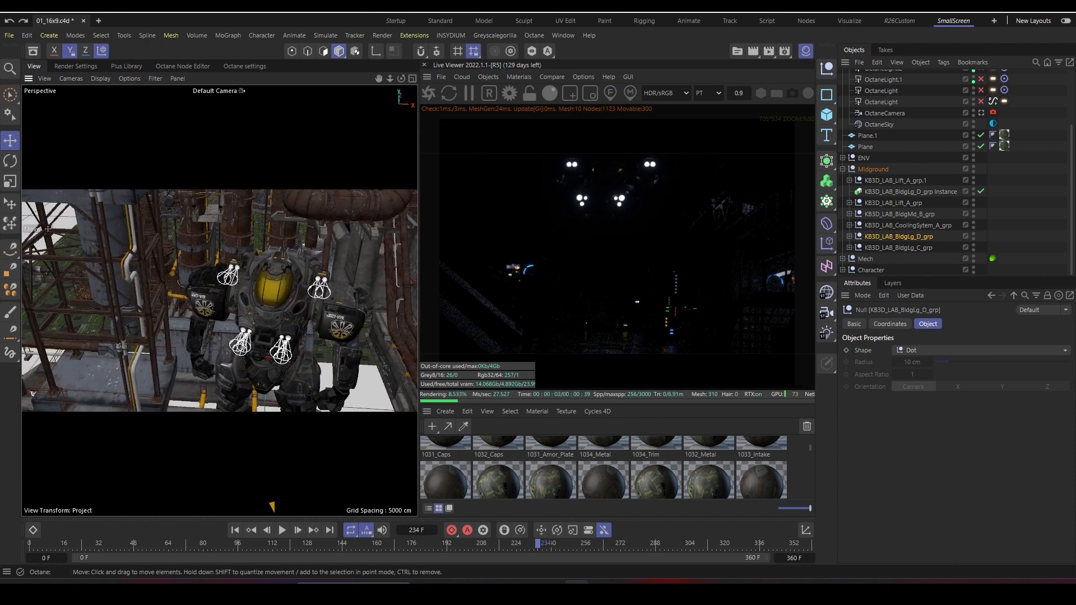
pyautogui.keyDown('alt'); pyautogui.moveTo(275, 303); pyautogui.dragTo(240, 297); pyautogui.keyUp('alt')
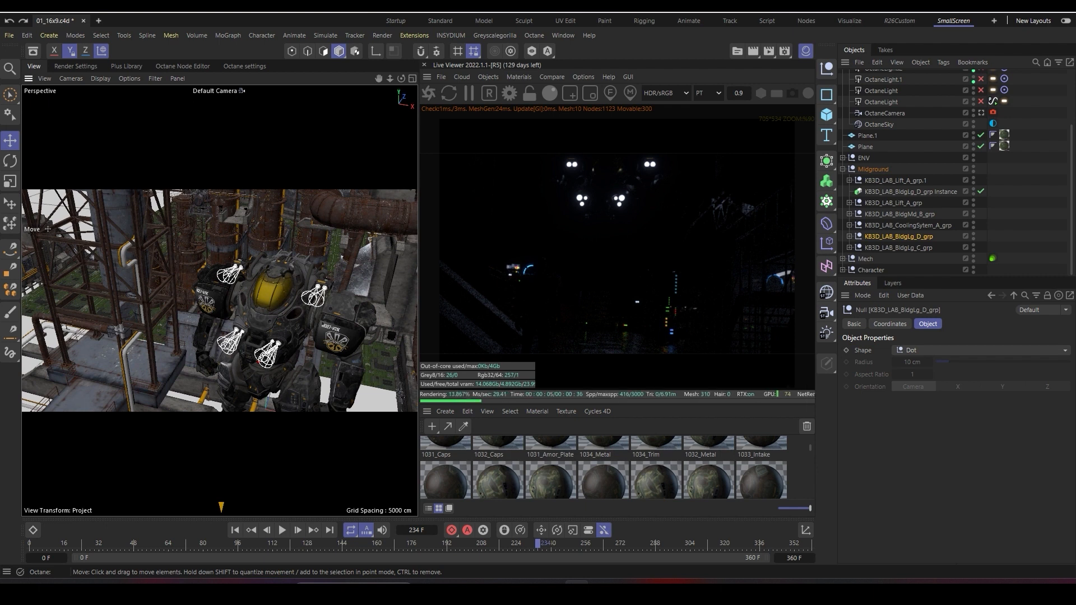
pyautogui.click(271, 289)
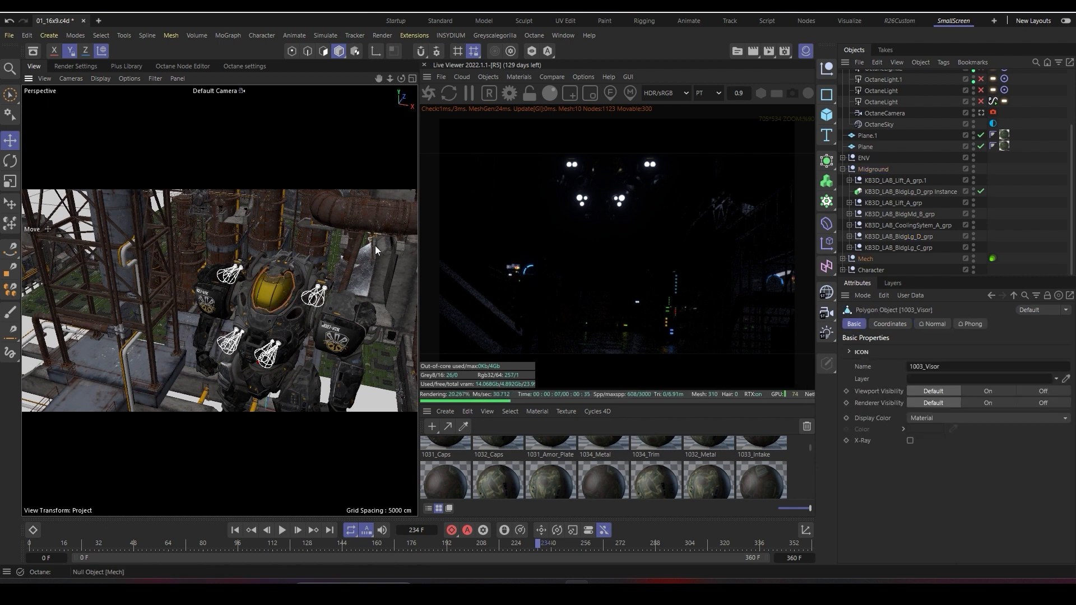
pyautogui.click(865, 259)
# Step: Add an Octane Targetted Arealight aimed at the selected Mech group
pyautogui.keyDown('alt'); pyautogui.moveTo(268, 296); pyautogui.dragTo(277, 280, button='middle'); pyautogui.keyUp('alt')
pyautogui.keyDown('alt'); pyautogui.moveTo(219, 300); pyautogui.dragTo(173, 300, button='right'); pyautogui.keyUp('alt')
pyautogui.keyDown('alt'); pyautogui.moveTo(235, 297); pyautogui.dragTo(286, 294); pyautogui.keyUp('alt')
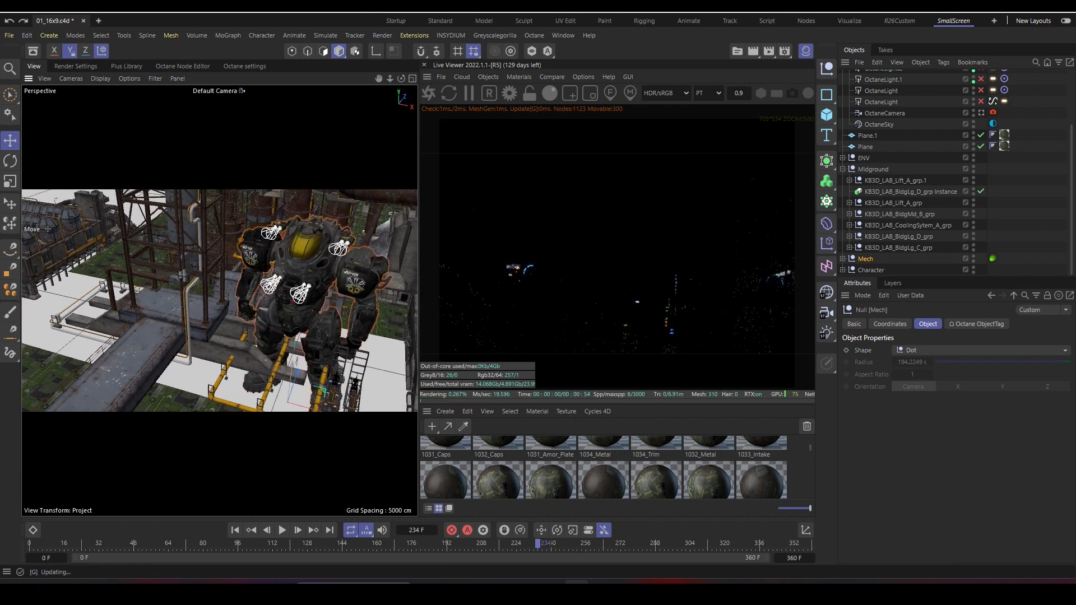
pyautogui.hotkey('shift', 'c')
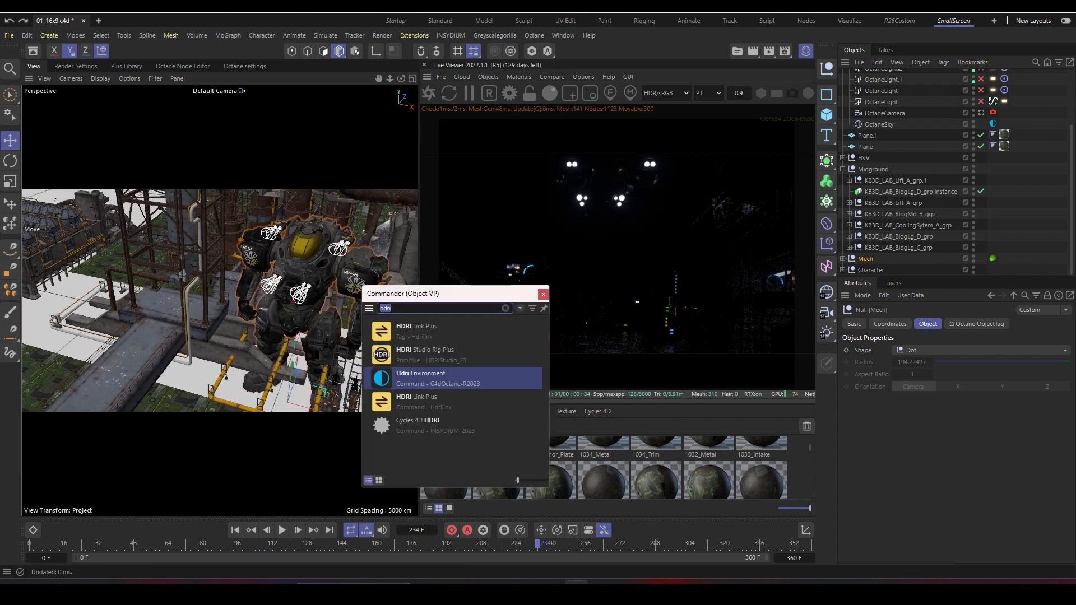
pyautogui.write('target area')
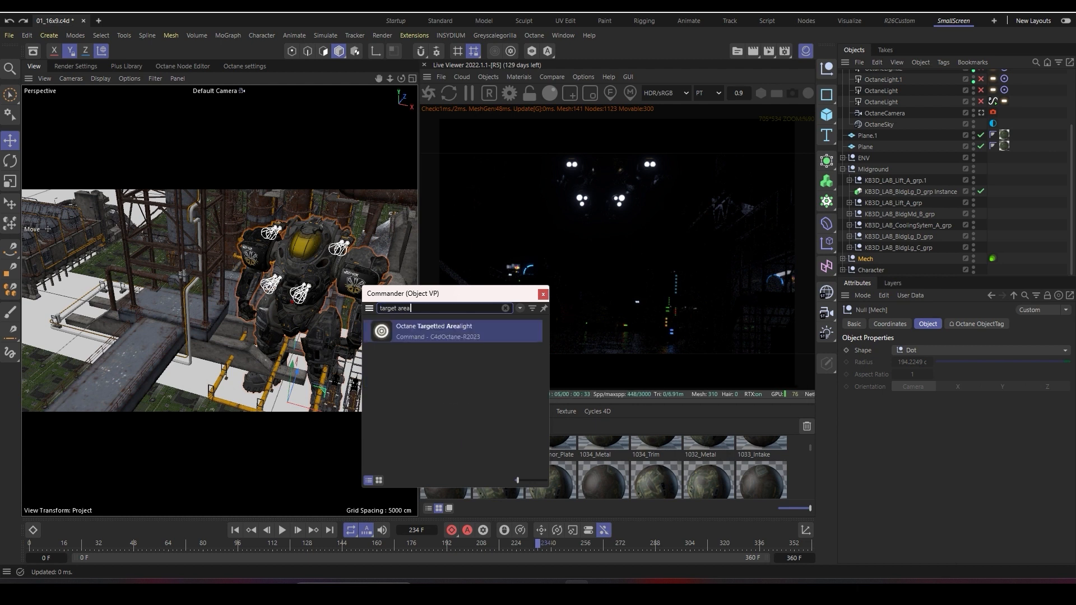
pyautogui.press('Return')
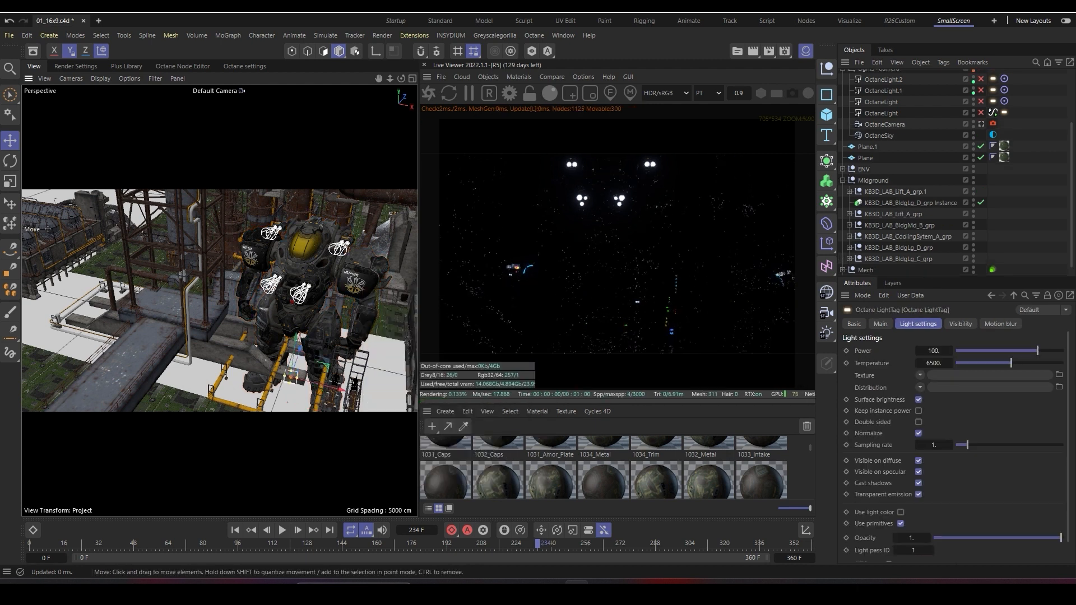
# Step: Raise the new area light off the ground and move it sideways toward the platform beside the mech
pyautogui.scroll(3, 263, 364)
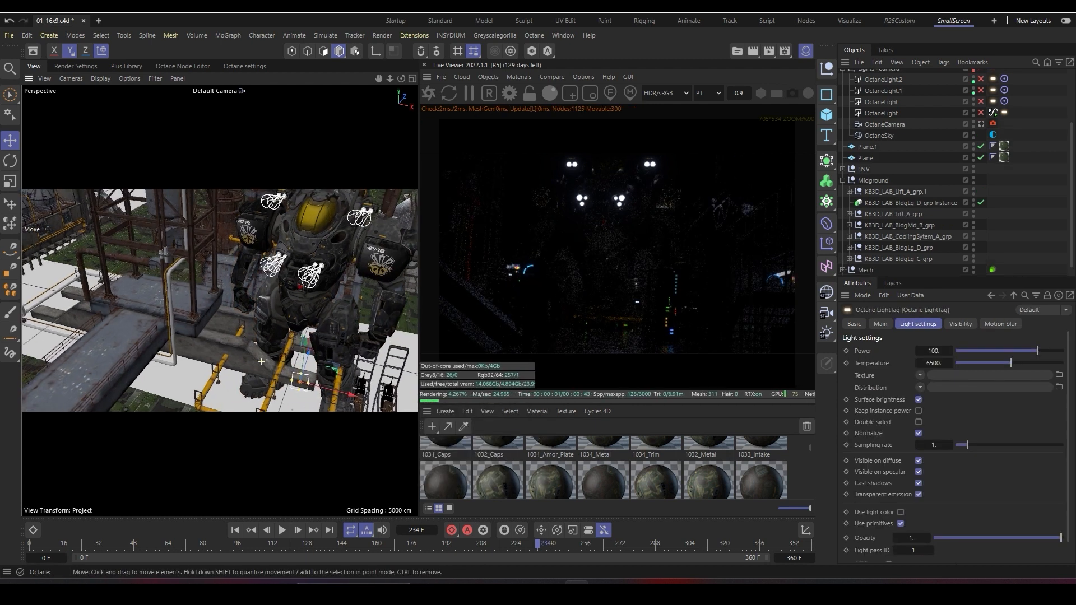
pyautogui.scroll(3, 263, 364)
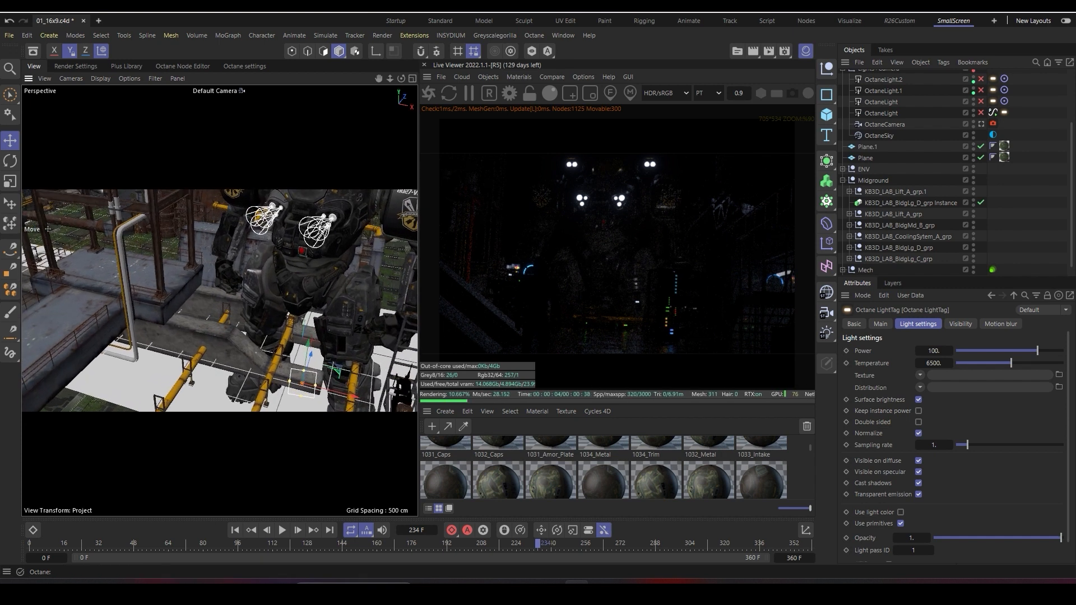
pyautogui.moveTo(290, 369); pyautogui.dragTo(303, 277)
pyautogui.moveTo(343, 338); pyautogui.dragTo(281, 314)
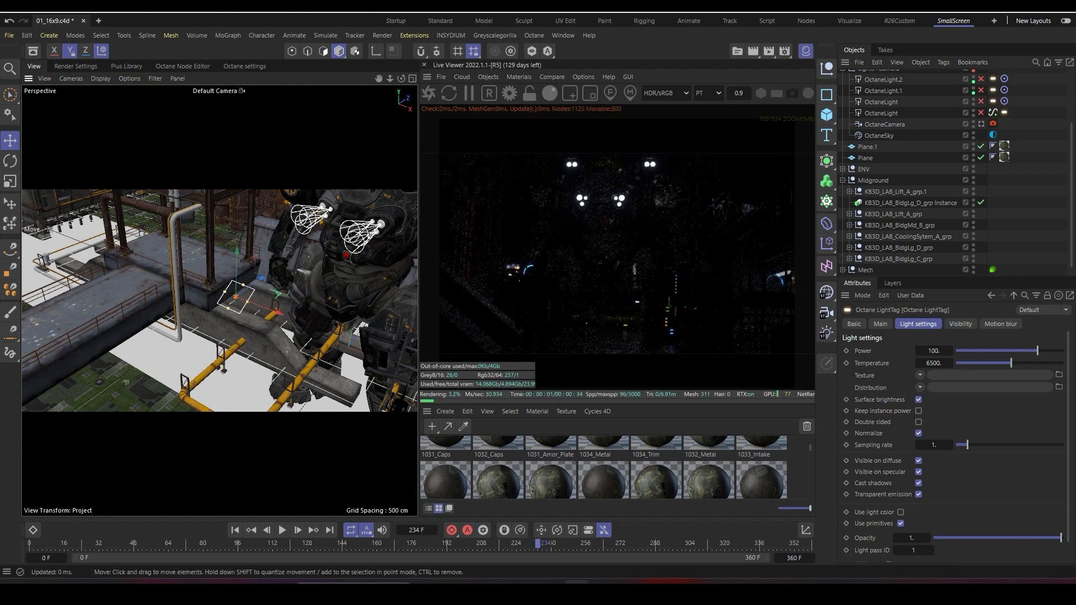
# Step: Check the target object in the new OctaneLight's Target tag
pyautogui.scroll(3, 322, 272)
pyautogui.scroll(3, 919, 168)
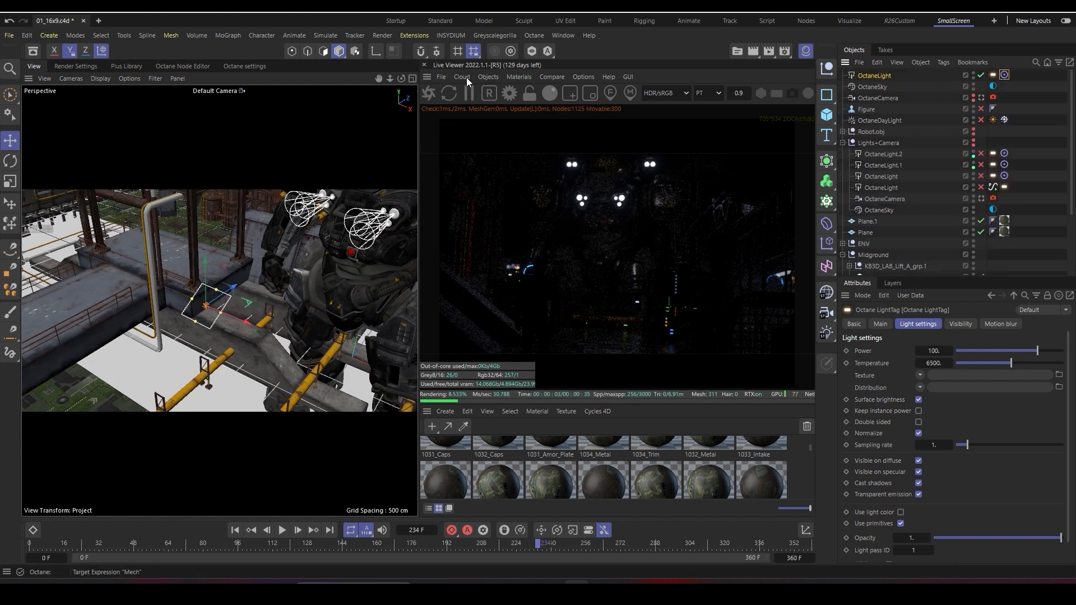
pyautogui.click(1004, 75)
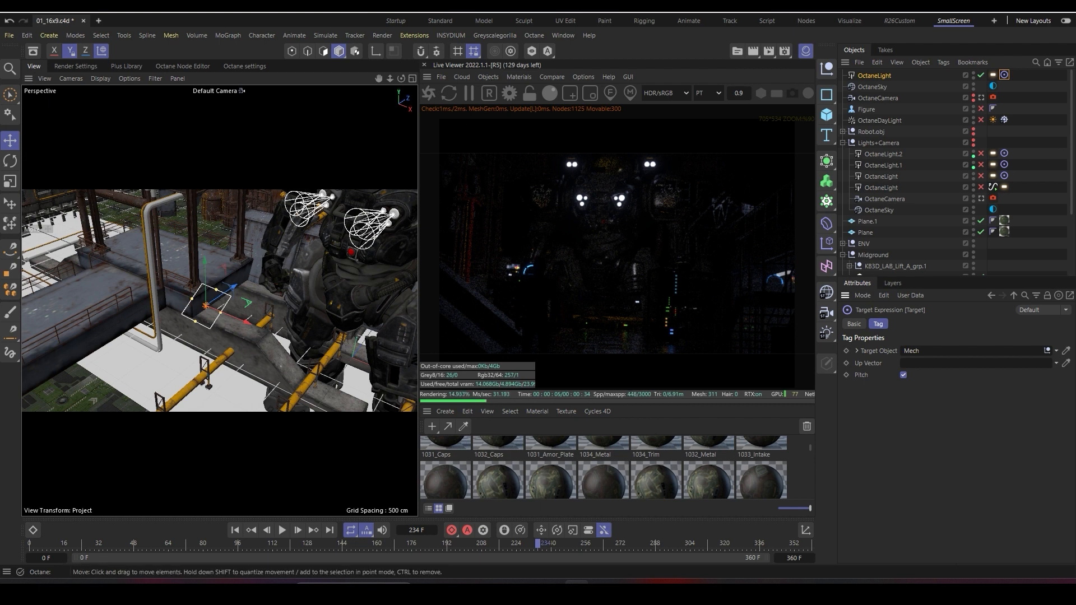
pyautogui.keyDown('alt'); pyautogui.moveTo(221, 298); pyautogui.dragTo(219, 301, button='middle'); pyautogui.keyUp('alt')
pyautogui.keyDown('alt'); pyautogui.moveTo(225, 291); pyautogui.dragTo(263, 309); pyautogui.keyUp('alt')
# Step: Reselect the new OctaneLight and raise it beside the steel tower to about the mech's shoulder height
pyautogui.click(874, 76)
pyautogui.moveTo(318, 347); pyautogui.dragTo(282, 226)
pyautogui.keyDown('alt'); pyautogui.moveTo(263, 280); pyautogui.dragTo(246, 297); pyautogui.keyUp('alt')
pyautogui.keyDown('alt'); pyautogui.moveTo(224, 302); pyautogui.dragTo(252, 302, button='right'); pyautogui.keyUp('alt')
pyautogui.keyDown('alt'); pyautogui.moveTo(252, 303); pyautogui.dragTo(285, 266); pyautogui.keyUp('alt')
pyautogui.keyDown('alt'); pyautogui.moveTo(284, 266); pyautogui.dragTo(258, 358); pyautogui.keyUp('alt')
pyautogui.moveTo(216, 308); pyautogui.dragTo(215, 174)
pyautogui.keyDown('alt'); pyautogui.moveTo(216, 224); pyautogui.dragTo(212, 285, button='middle'); pyautogui.keyUp('alt')
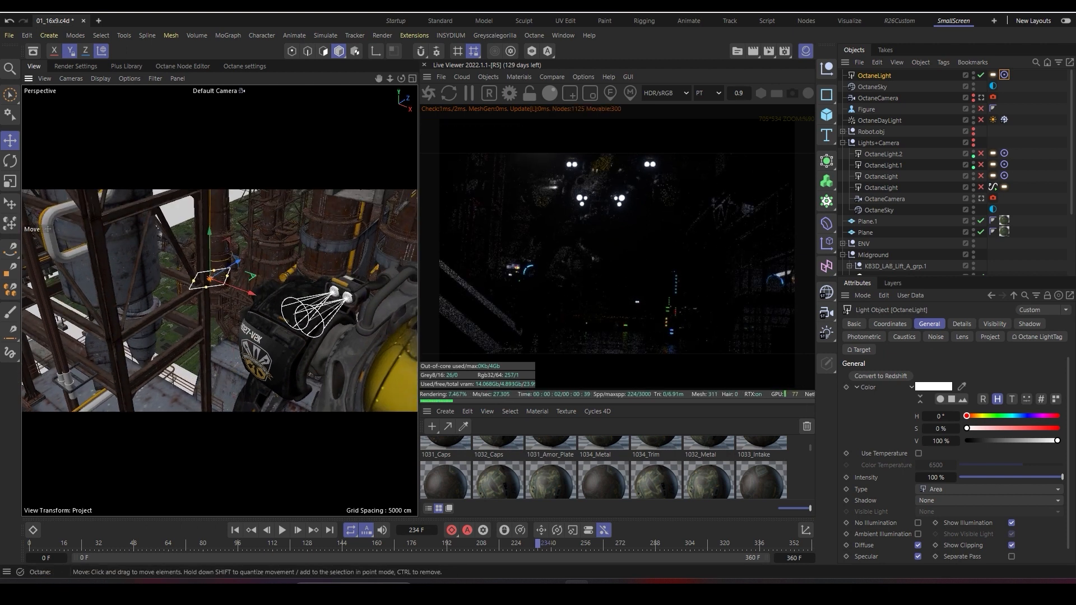
# Step: Scale up the new area light
pyautogui.keyDown('alt'); pyautogui.moveTo(224, 328); pyautogui.dragTo(159, 328, button='right'); pyautogui.keyUp('alt')
pyautogui.press('t')
pyautogui.moveTo(224, 328); pyautogui.dragTo(197, 288)
# Step: Move the area light far from the mech, past the steel tower, and reposition it along its own axes
pyautogui.press('e')
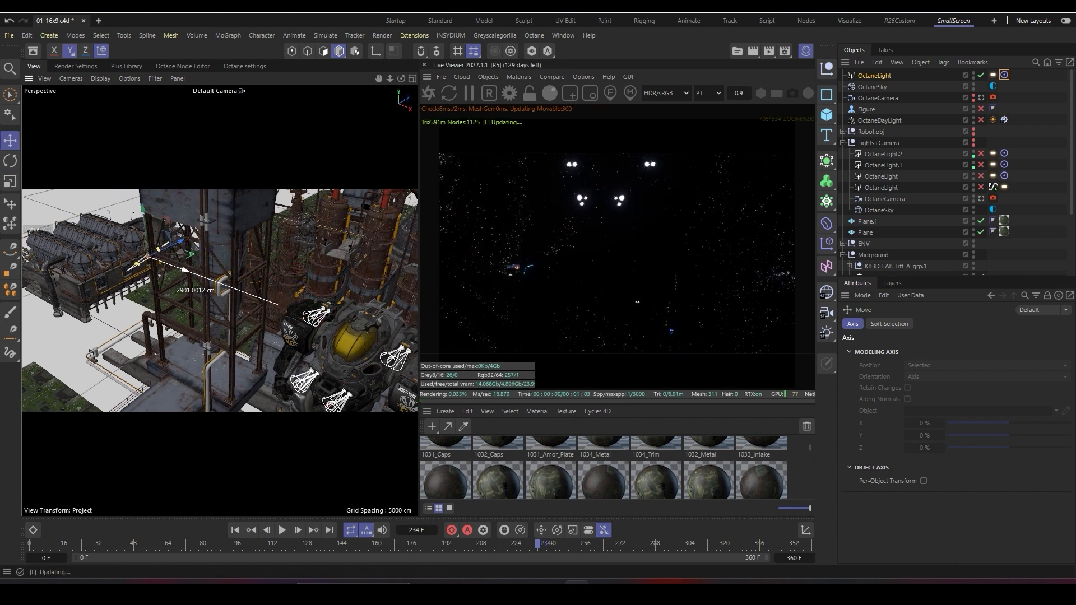
pyautogui.moveTo(187, 251); pyautogui.dragTo(134, 262)
pyautogui.press('w')
pyautogui.keyDown('alt'); pyautogui.moveTo(225, 314); pyautogui.dragTo(196, 290); pyautogui.keyUp('alt')
pyautogui.moveTo(136, 230); pyautogui.dragTo(173, 193)
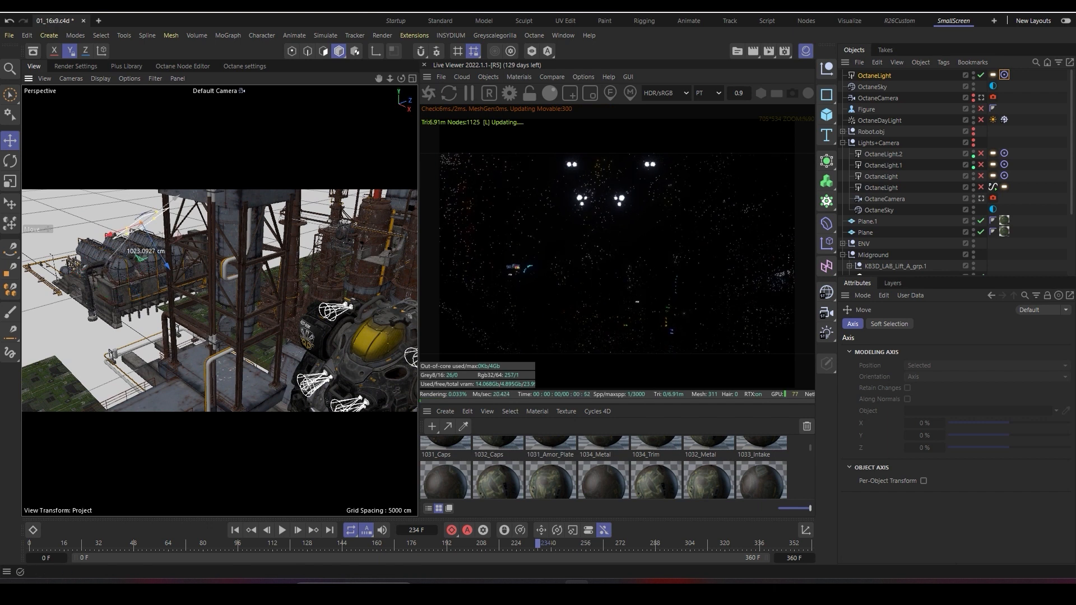
pyautogui.moveTo(170, 262); pyautogui.dragTo(153, 242)
# Step: Fine-tune the area light along its own axes, bringing it in front of the storage tanks
pyautogui.keyDown('alt'); pyautogui.moveTo(185, 264); pyautogui.dragTo(189, 285, button='middle'); pyautogui.keyUp('alt')
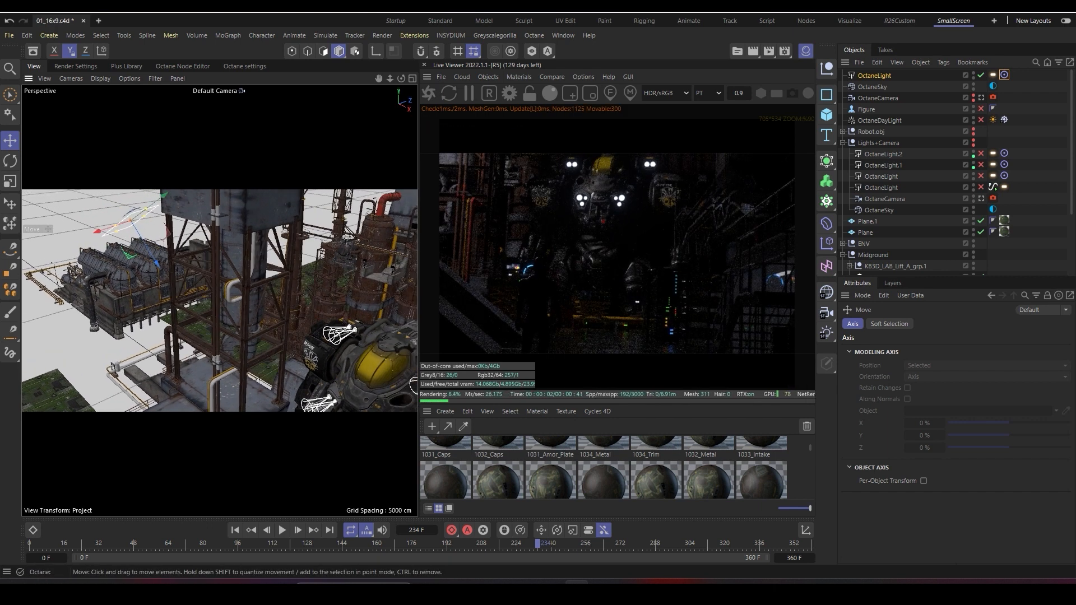
pyautogui.moveTo(100, 231); pyautogui.dragTo(76, 239)
pyautogui.moveTo(136, 272); pyautogui.dragTo(158, 305)
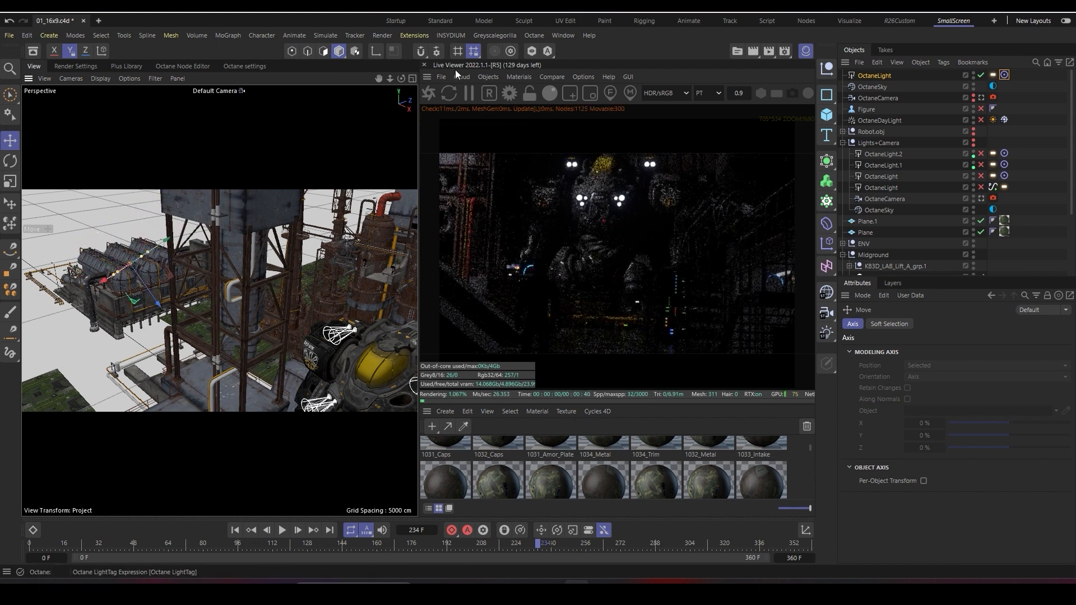
# Step: Try the area light's temperature at its warmest and coolest extremes, and set it back to 6500
pyautogui.click(992, 74)
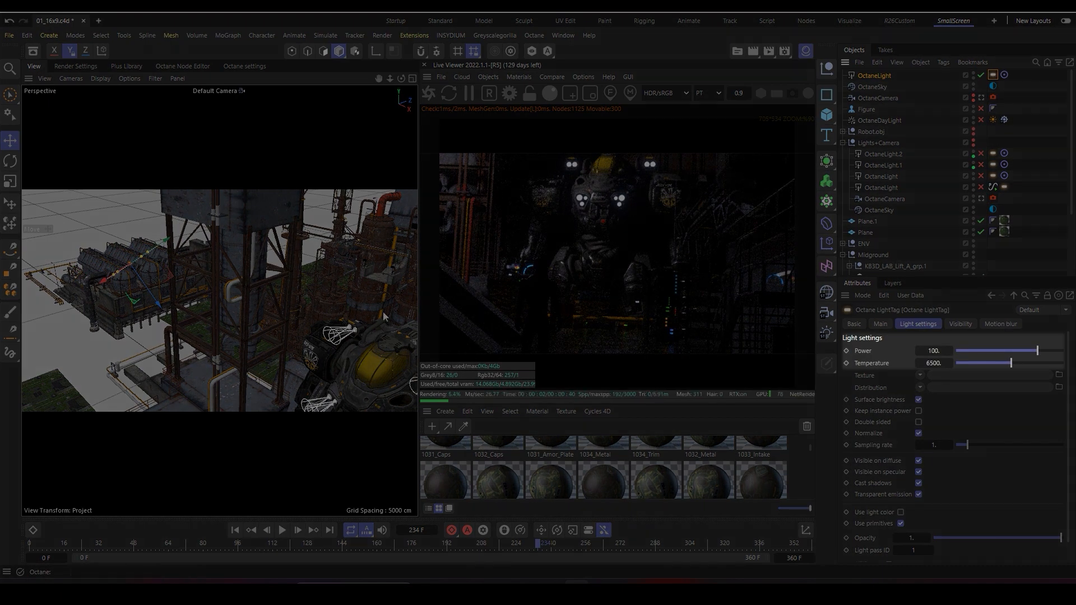
pyautogui.moveTo(1011, 365); pyautogui.dragTo(966, 365)
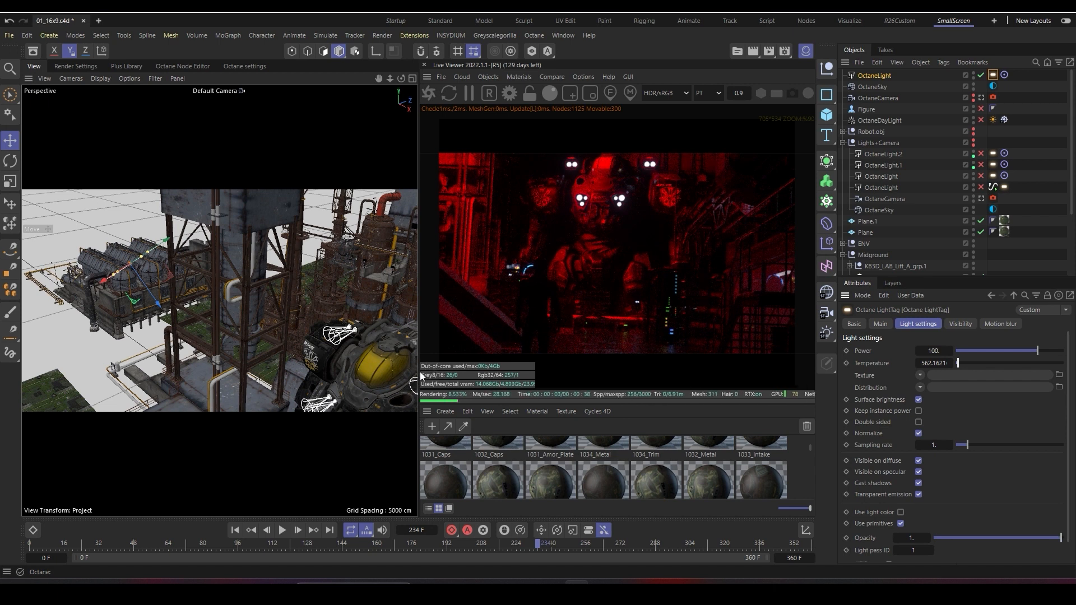
pyautogui.moveTo(957, 363); pyautogui.dragTo(1062, 363)
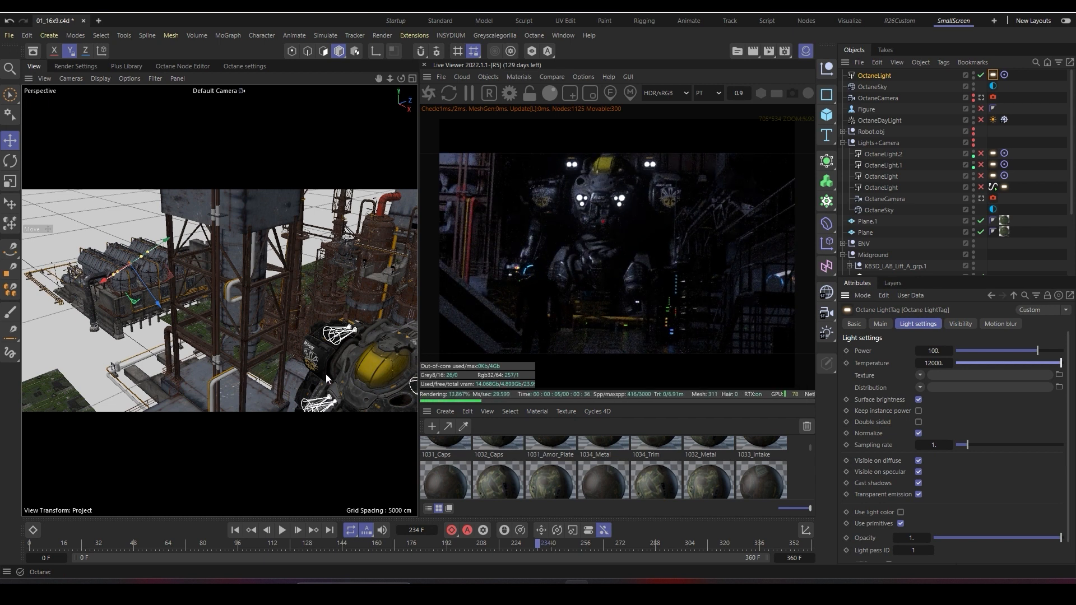
pyautogui.doubleClick(934, 363)
pyautogui.write('6500')
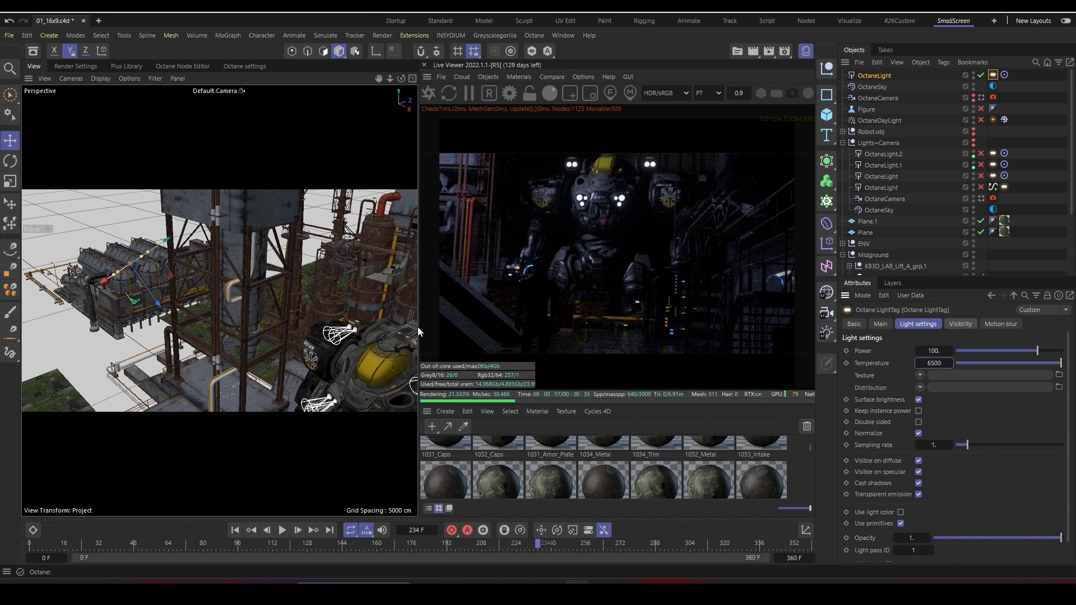
pyautogui.press('Return')
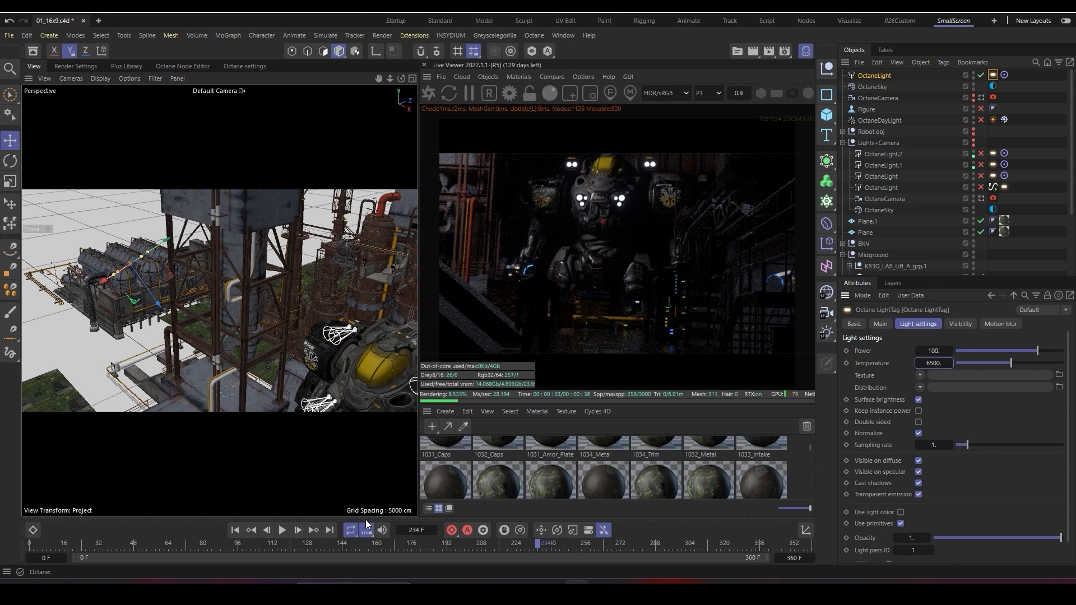
# Step: Enable the light colour for the area light and set it to pink with hue 331° and saturation 80%
pyautogui.click(901, 512)
pyautogui.click(880, 75)
pyautogui.click(1018, 416)
pyautogui.click(1039, 428)
pyautogui.click(1050, 416)
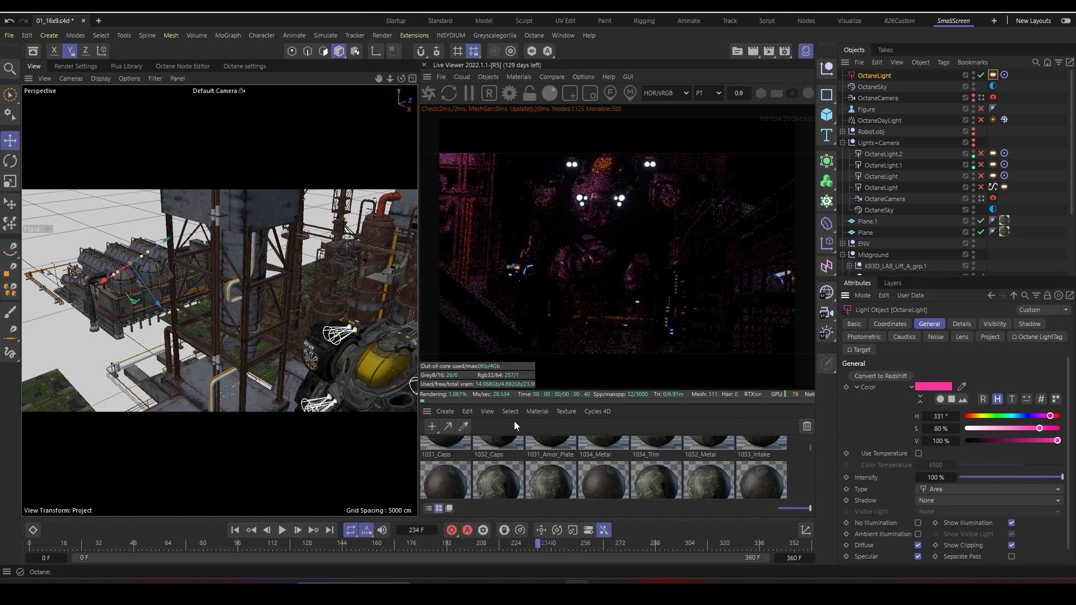
# Step: Shift the area light's colour to blue with a hue of 232°
pyautogui.click(1054, 416)
pyautogui.click(992, 416)
pyautogui.moveTo(992, 416); pyautogui.dragTo(1024, 416)
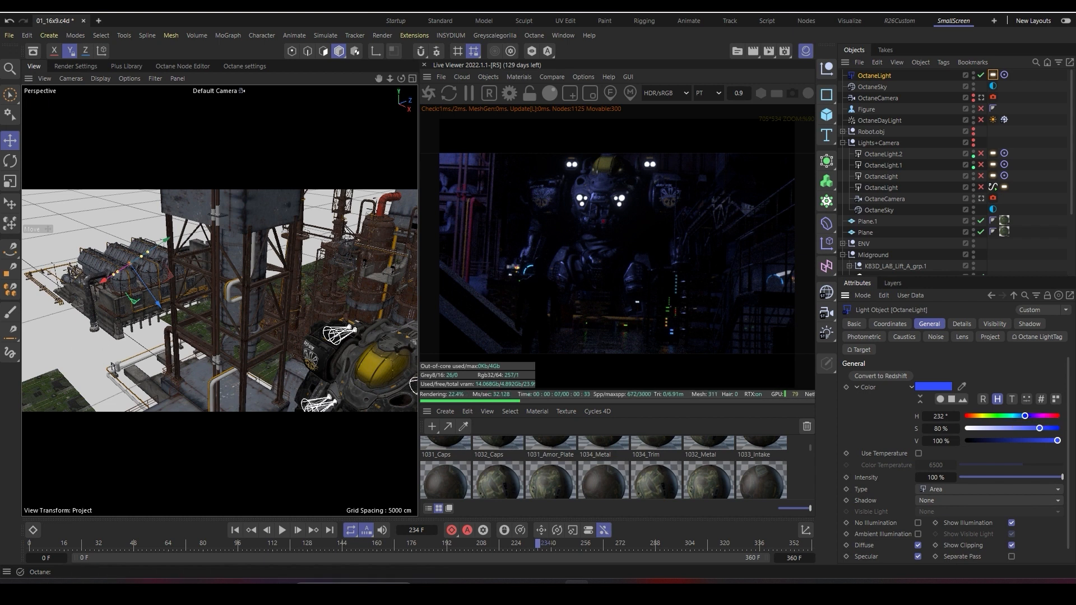
# Step: Return the viewport to the OctaneCamera's view of the mech
pyautogui.keyDown('alt'); pyautogui.moveTo(203, 343); pyautogui.dragTo(279, 253, button='middle'); pyautogui.keyUp('alt')
pyautogui.scroll(-3, 260, 302)
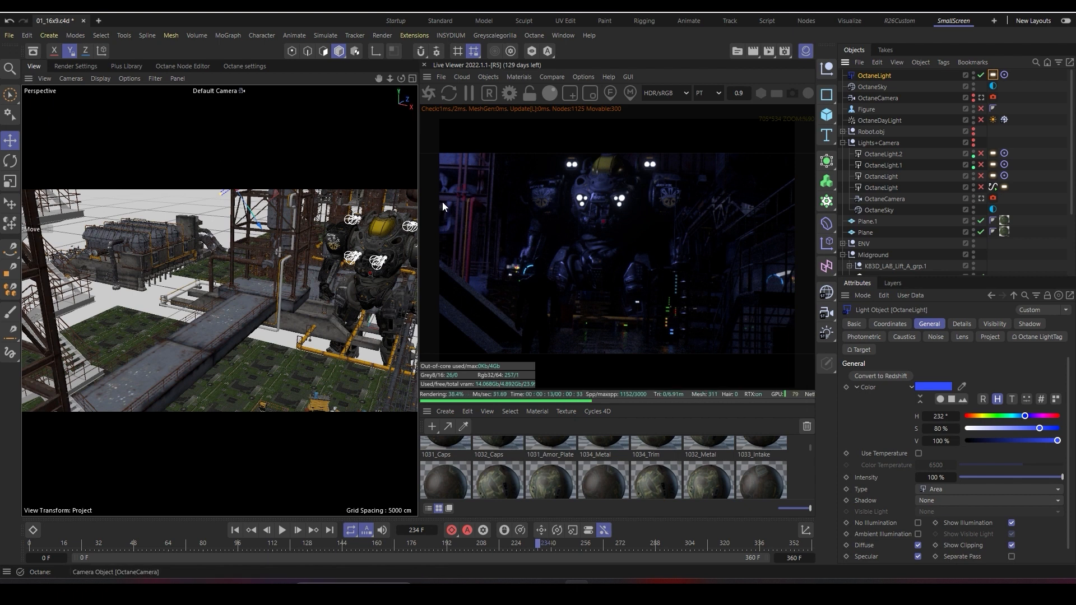
pyautogui.hotkey('ctrl', 'shift', 'z')
pyautogui.hotkey('ctrl', 'shift', 'z')
pyautogui.hotkey('ctrl', 'shift', 'z')
pyautogui.hotkey('ctrl', 'shift', 'z')
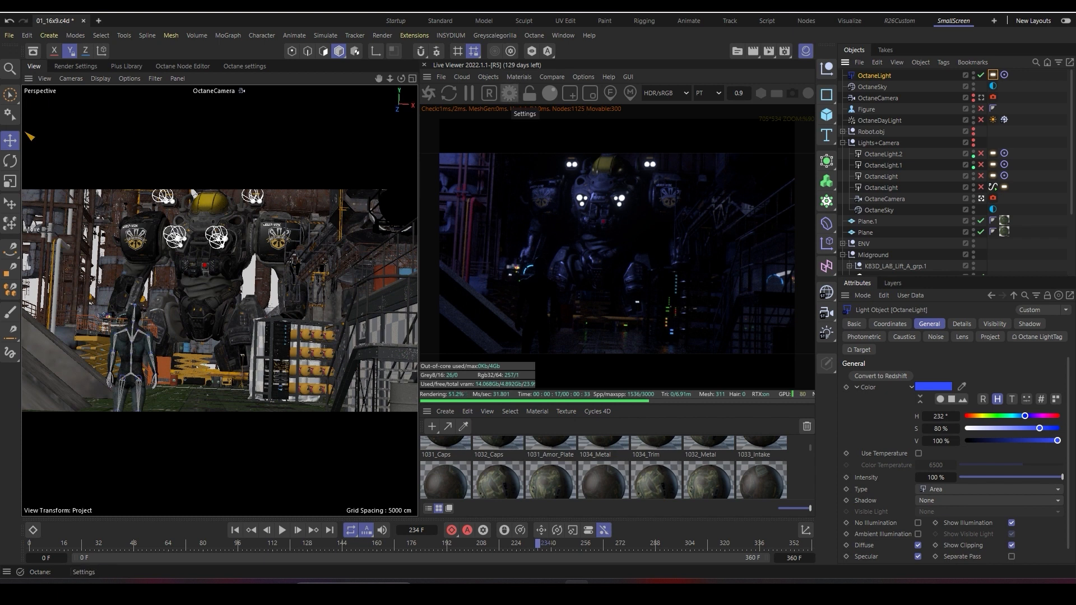
# Step: Open the Octane kernel settings and try the Direct lighting kernel instead of Path tracing
pyautogui.click(509, 93)
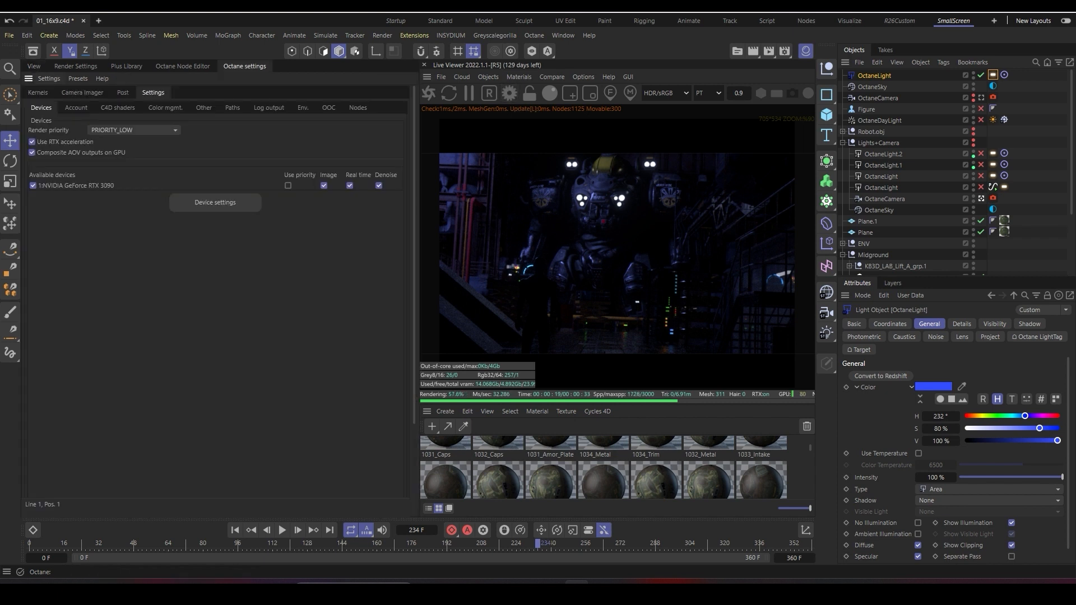
pyautogui.click(38, 93)
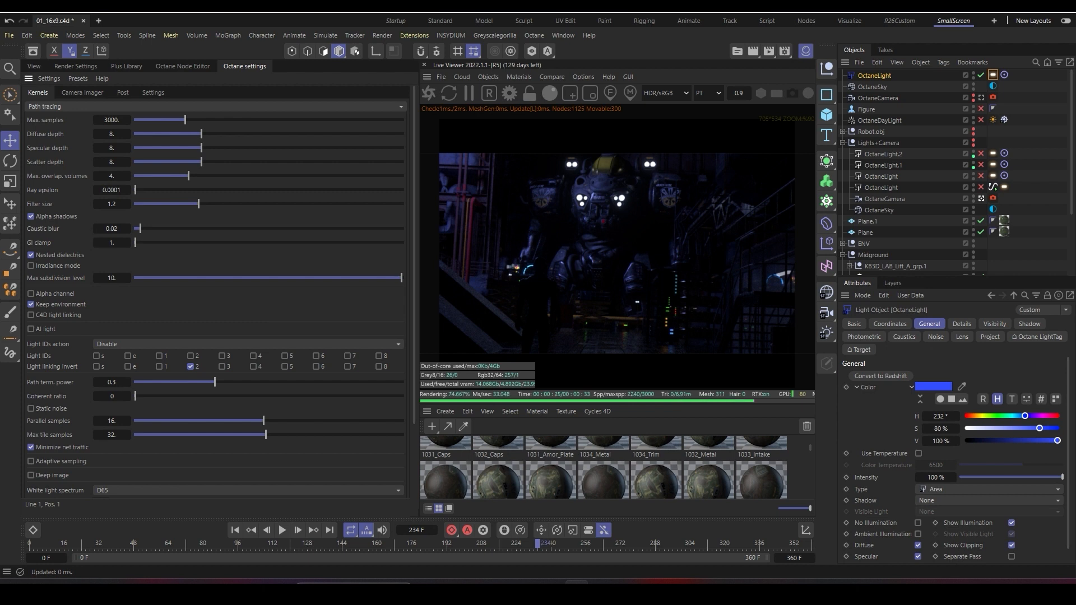
pyautogui.click(215, 106)
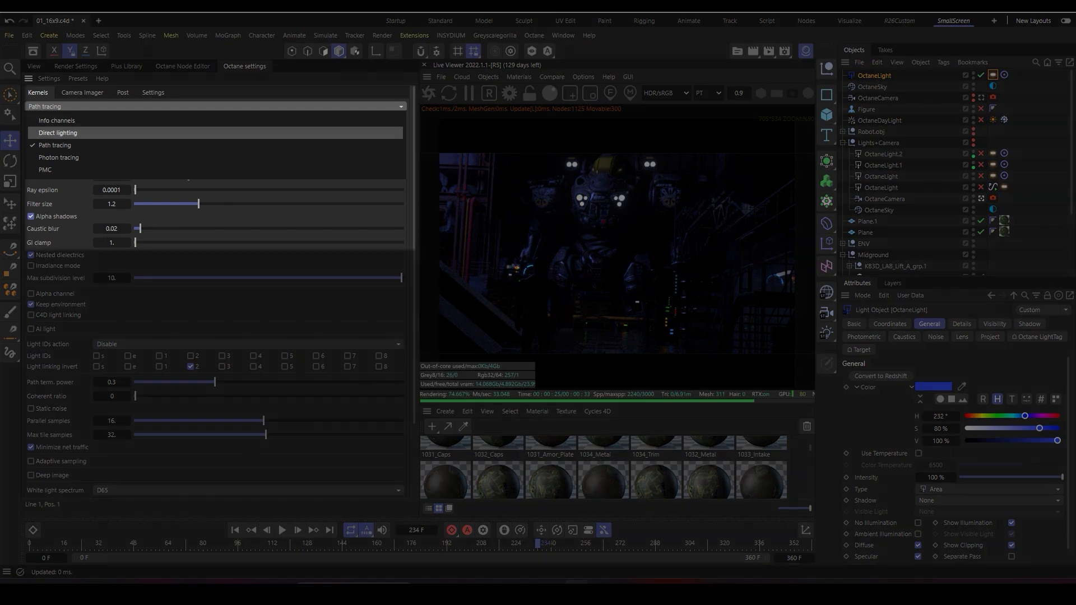
pyautogui.click(57, 133)
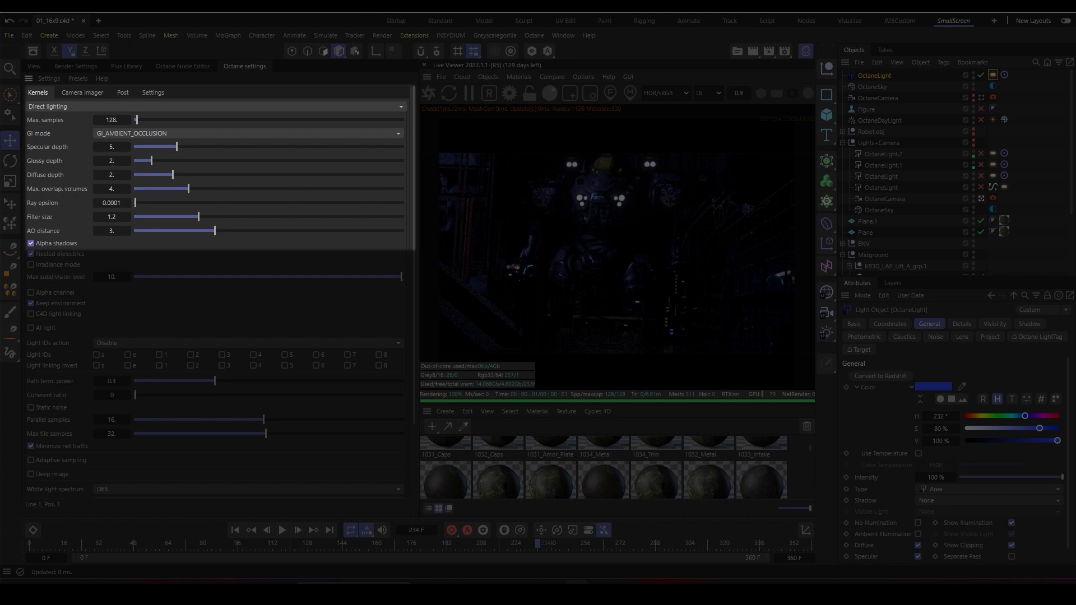
# Step: Switch the kernel back to Path tracing and set the max samples to 1024
pyautogui.click(216, 107)
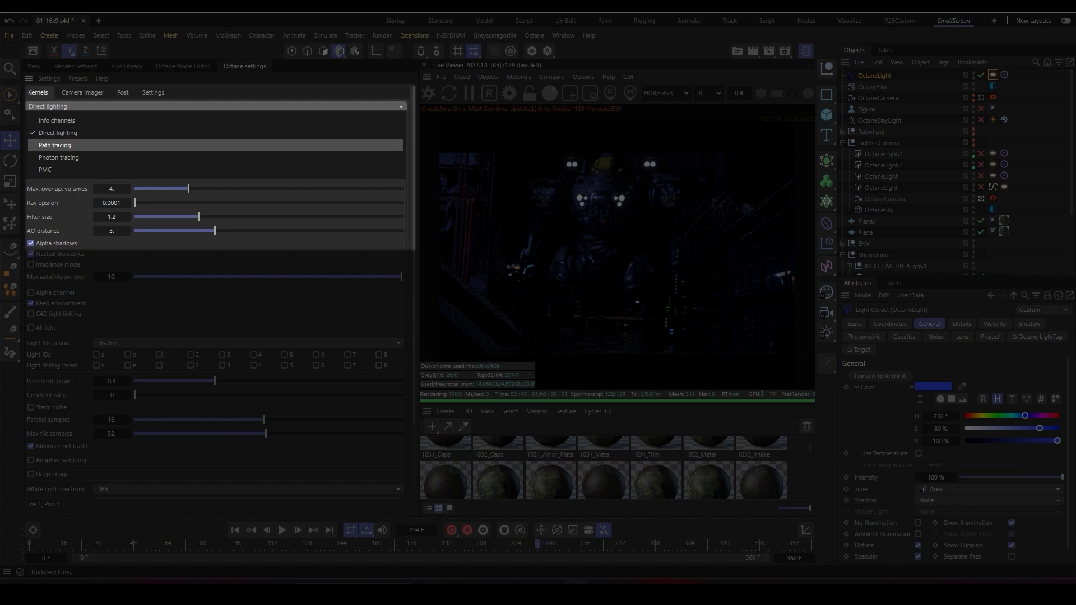
pyautogui.click(58, 145)
pyautogui.doubleClick(111, 120)
pyautogui.write('1024')
pyautogui.press('Return')
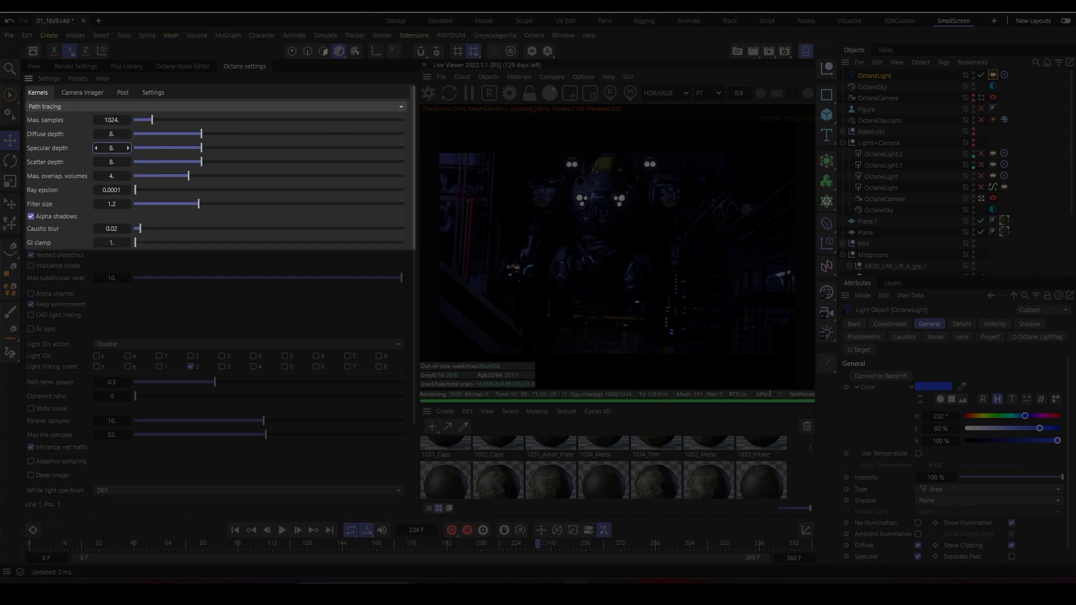
pyautogui.press('Return')
pyautogui.click(113, 162)
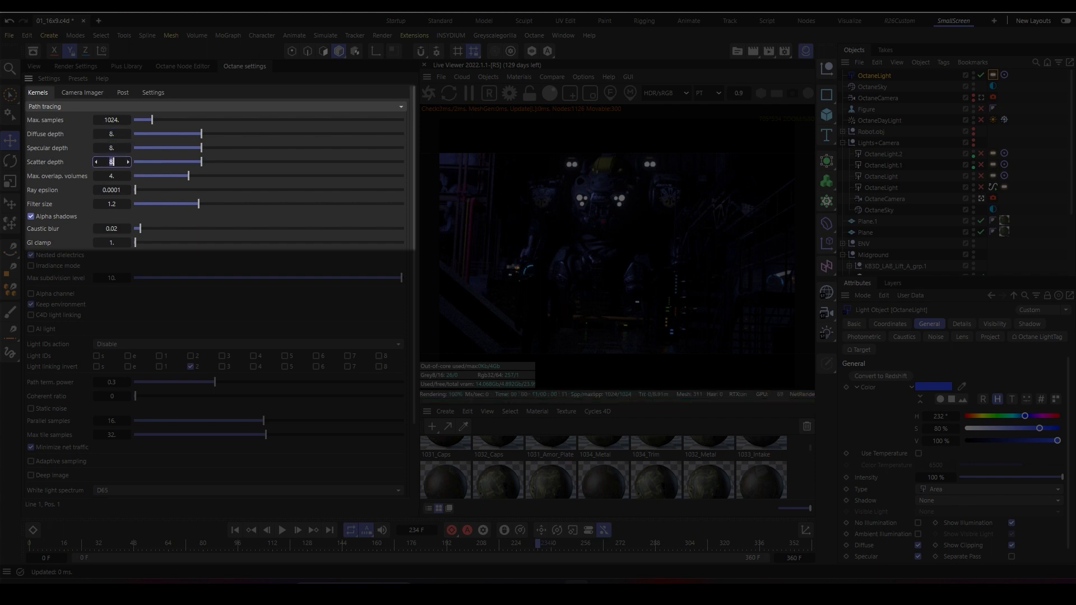
# Step: Try a GI clamp of 1254.736 and set it back to 1
pyautogui.click(112, 242)
pyautogui.write('1254.736')
pyautogui.press('Return')
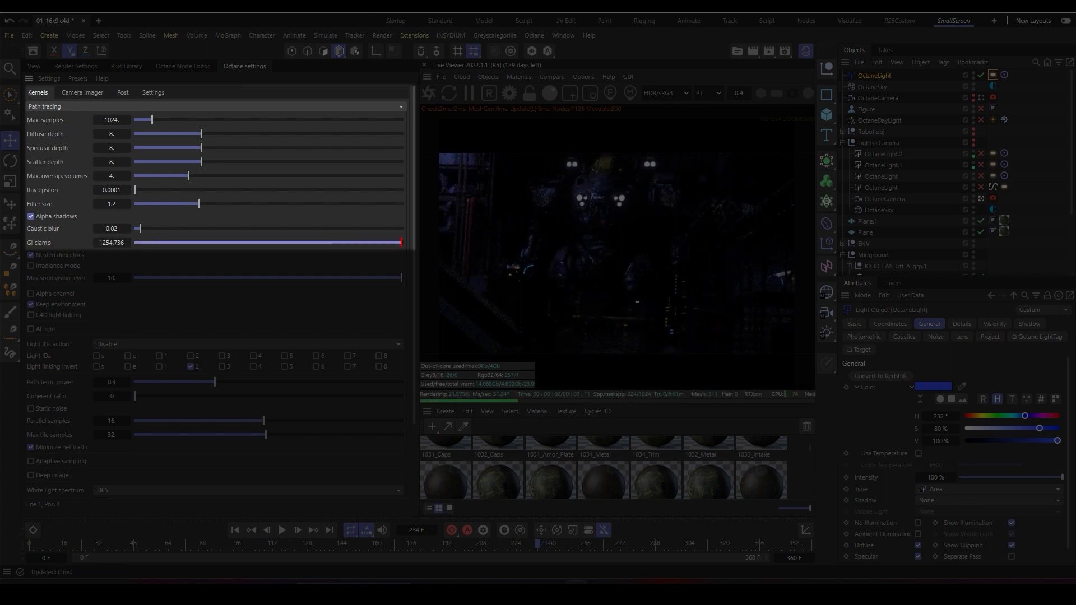
pyautogui.doubleClick(112, 242)
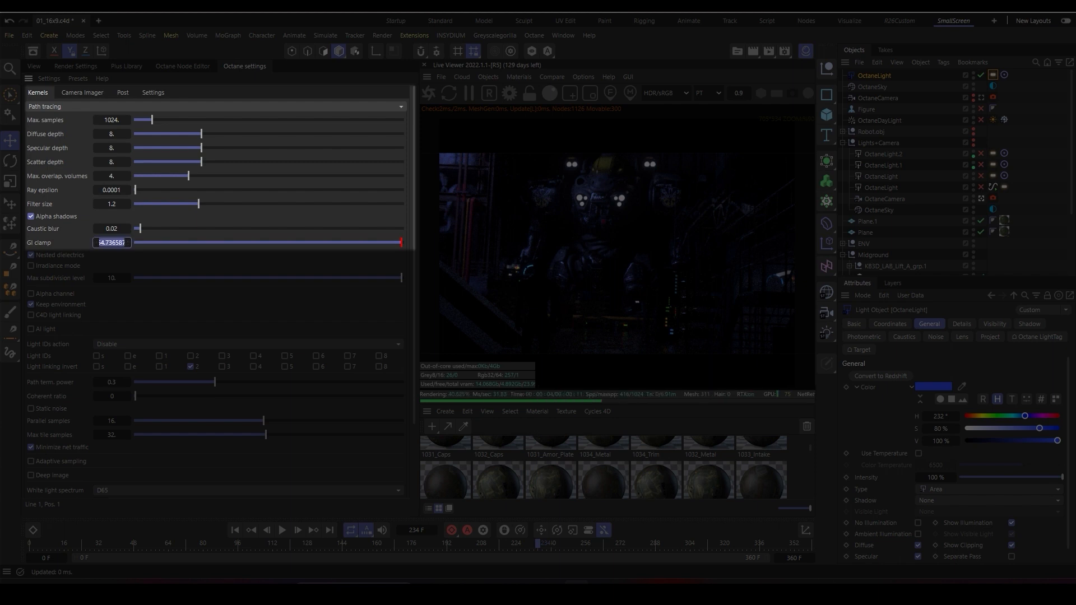
pyautogui.write('1')
pyautogui.press('Return')
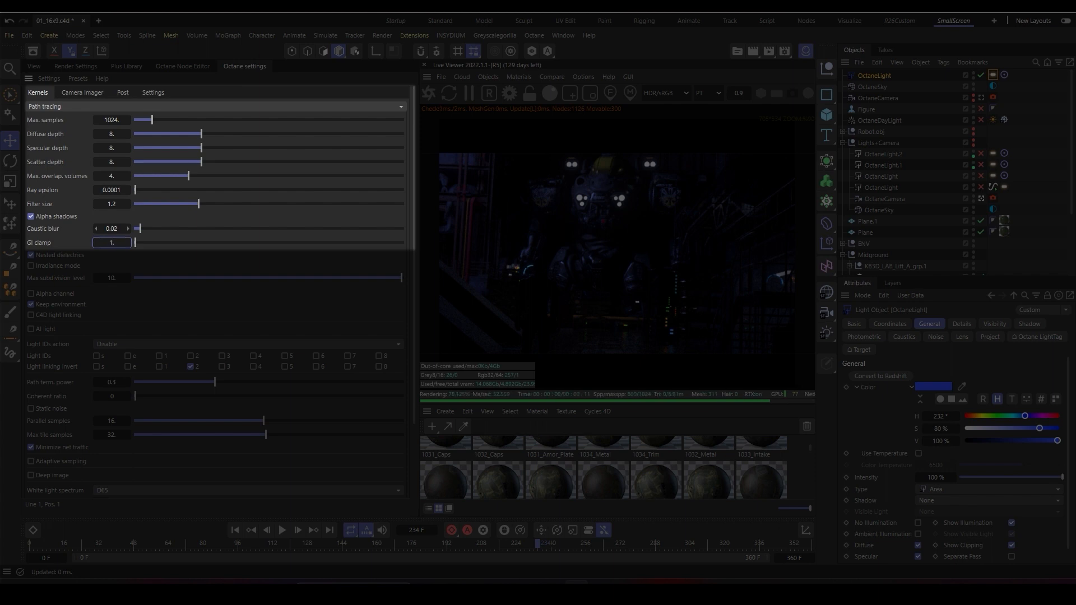
pyautogui.press('Return')
# Step: Show the viewport again and open the OctaneCamera tag's Camera Imager settings with more room for its parameters
pyautogui.click(33, 66)
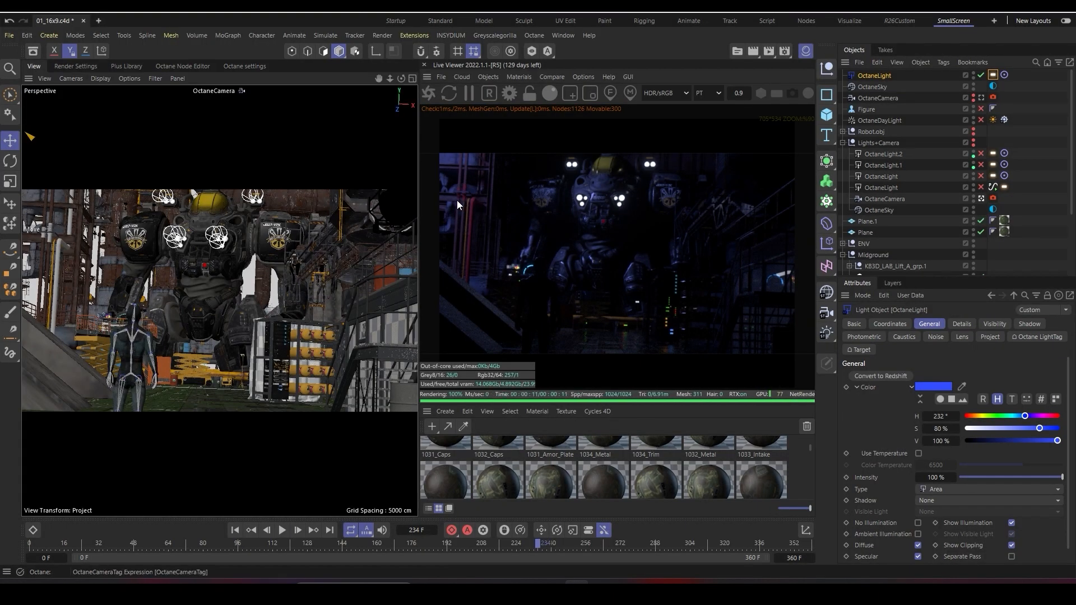
pyautogui.click(992, 198)
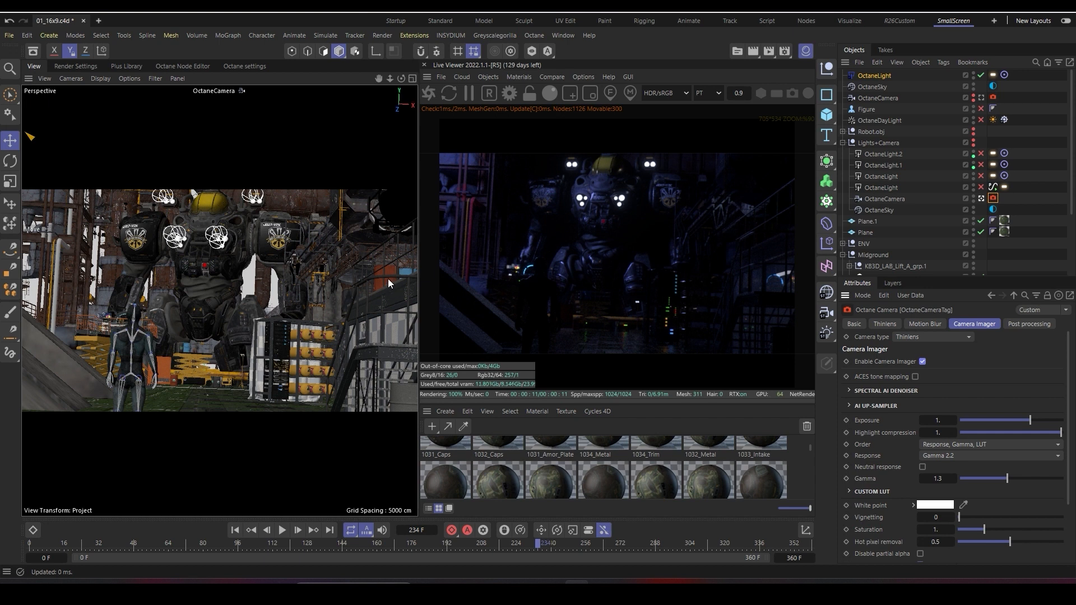
pyautogui.moveTo(941, 277); pyautogui.dragTo(941, 215)
# Step: Try lowering the camera's highlight compression to about 0.09 and undo it
pyautogui.moveTo(1060, 370); pyautogui.dragTo(960, 370)
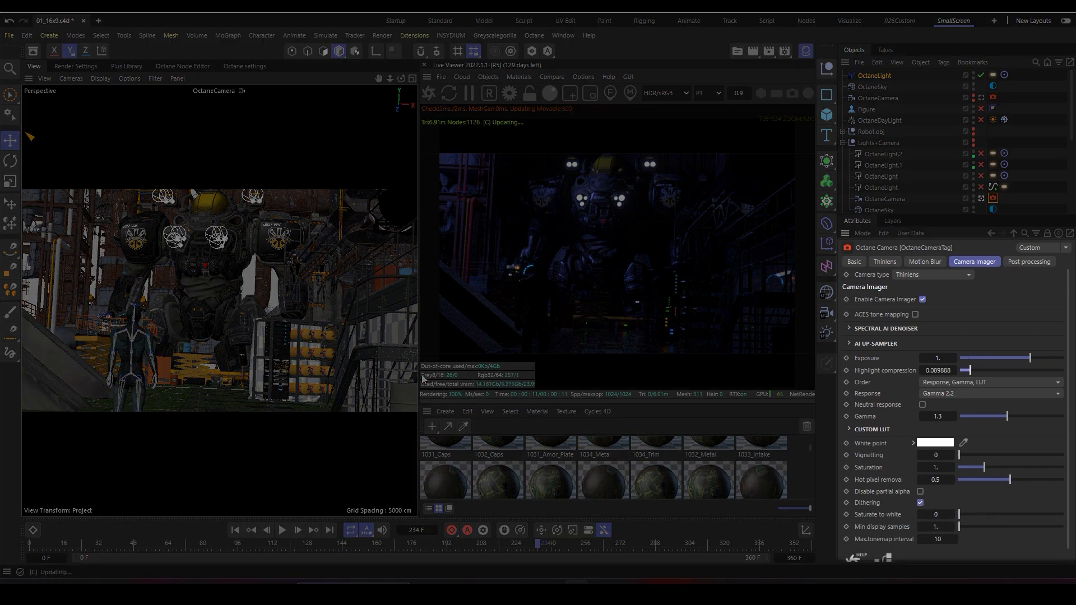
pyautogui.hotkey('ctrl', 'z')
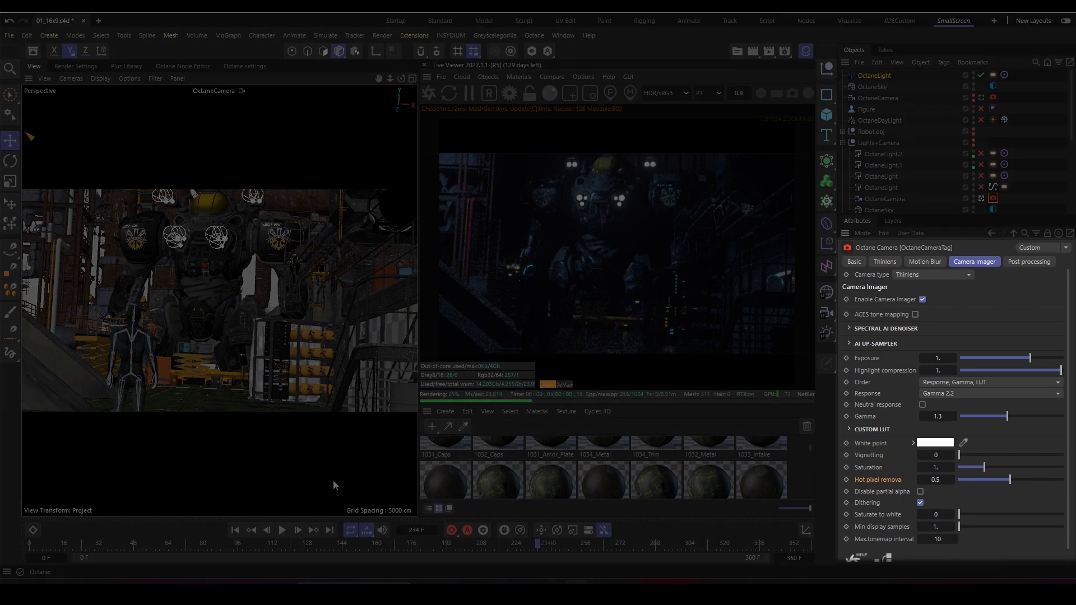
# Step: Set the camera's hot pixel removal to 0.5
pyautogui.doubleClick(935, 480)
pyautogui.write('.5')
pyautogui.press('Return')
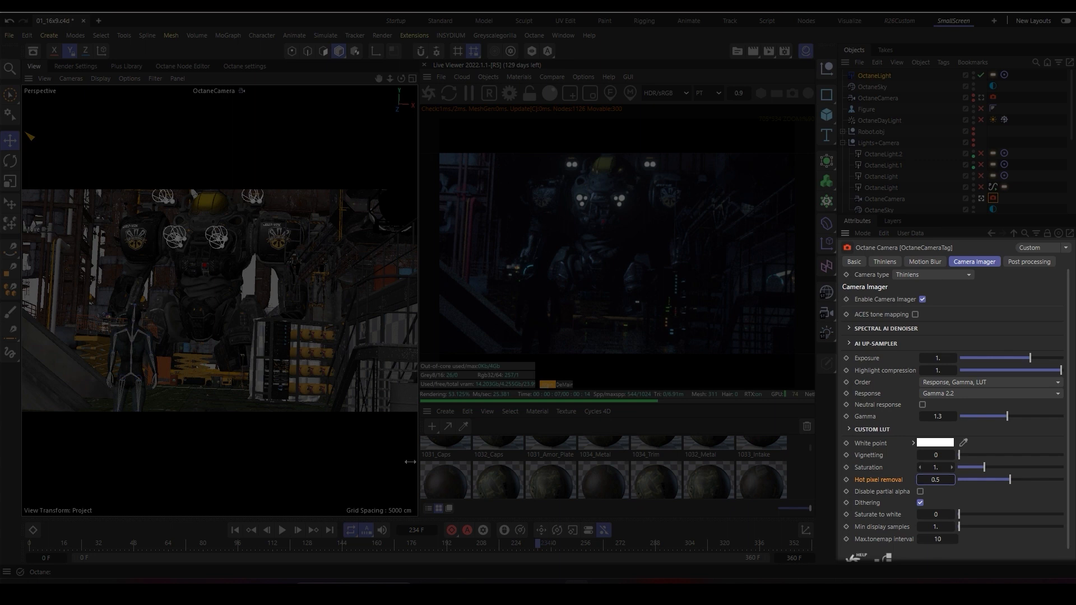
# Step: Open the camera's custom LUT settings, set the LUT strength to 0.5 and check The Matrix LUT's file path
pyautogui.click(848, 429)
pyautogui.moveTo(914, 457); pyautogui.dragTo(1053, 457)
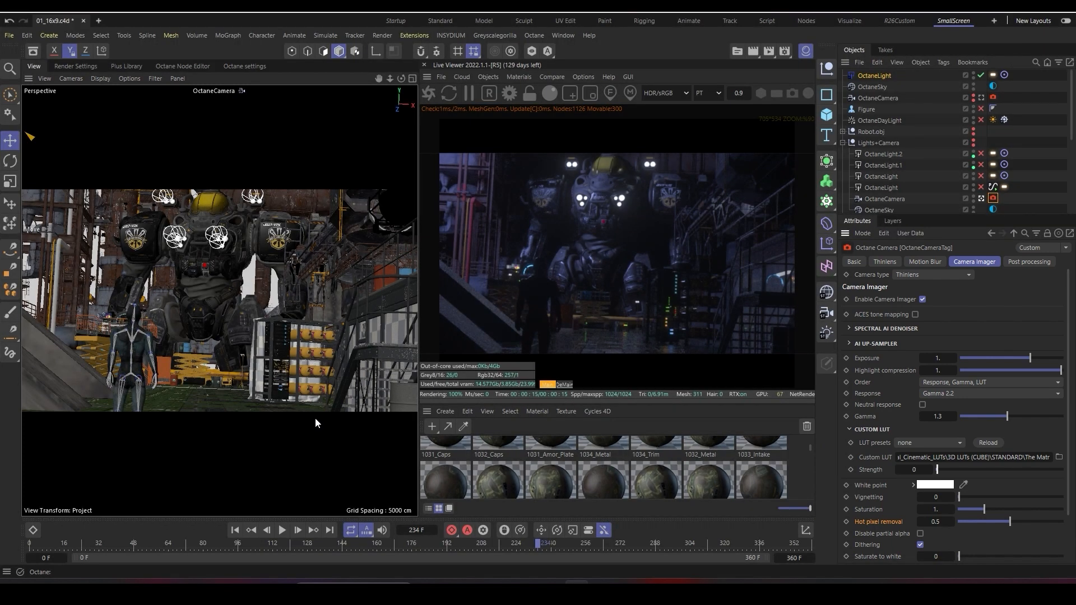
pyautogui.doubleClick(913, 469)
pyautogui.write('0.5')
pyautogui.press('Return')
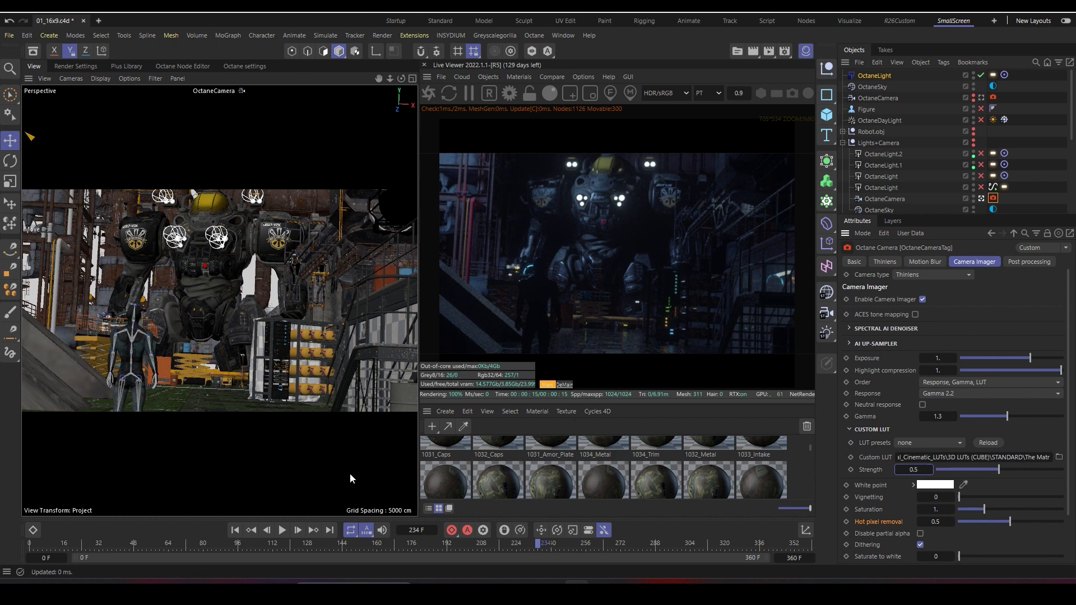
pyautogui.moveTo(943, 457); pyautogui.dragTo(1051, 464)
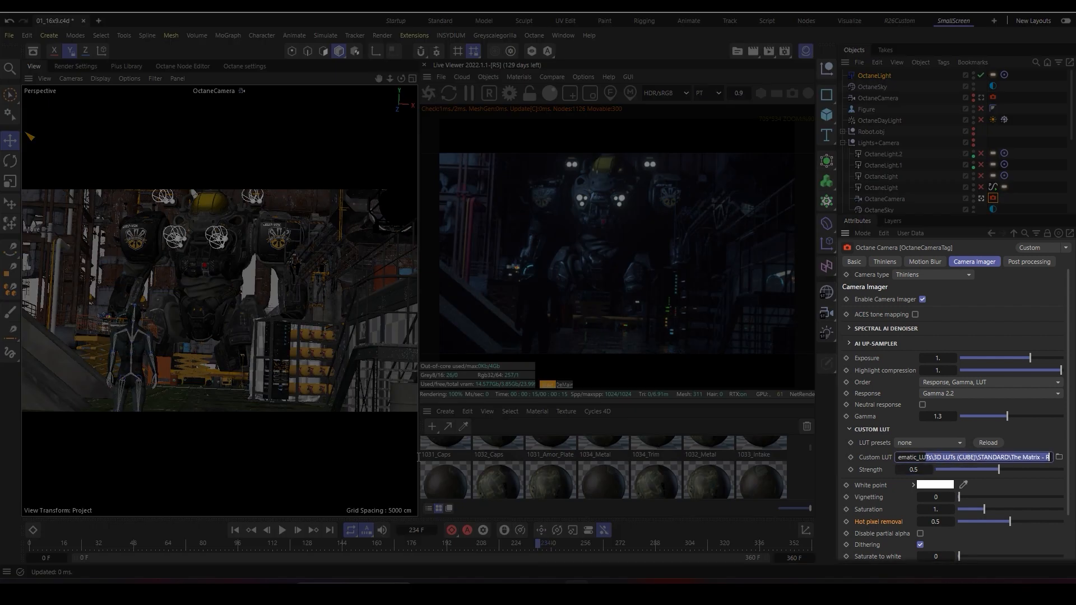
pyautogui.moveTo(1007, 458); pyautogui.dragTo(1040, 458)
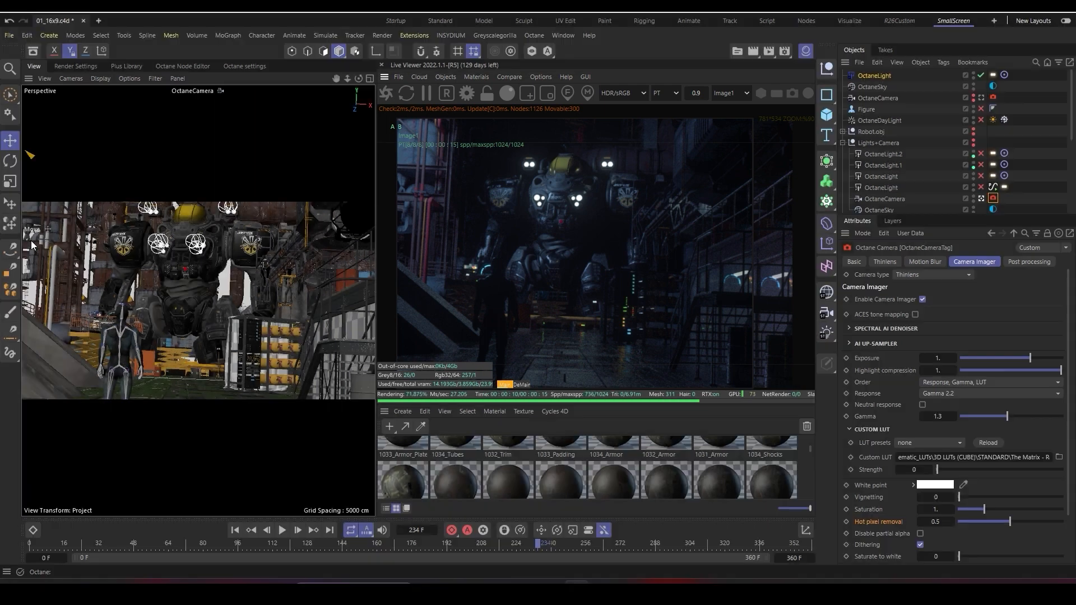
# Step: Turn off the A/B render comparison and set the custom LUT strength to 0.5
pyautogui.click(509, 77)
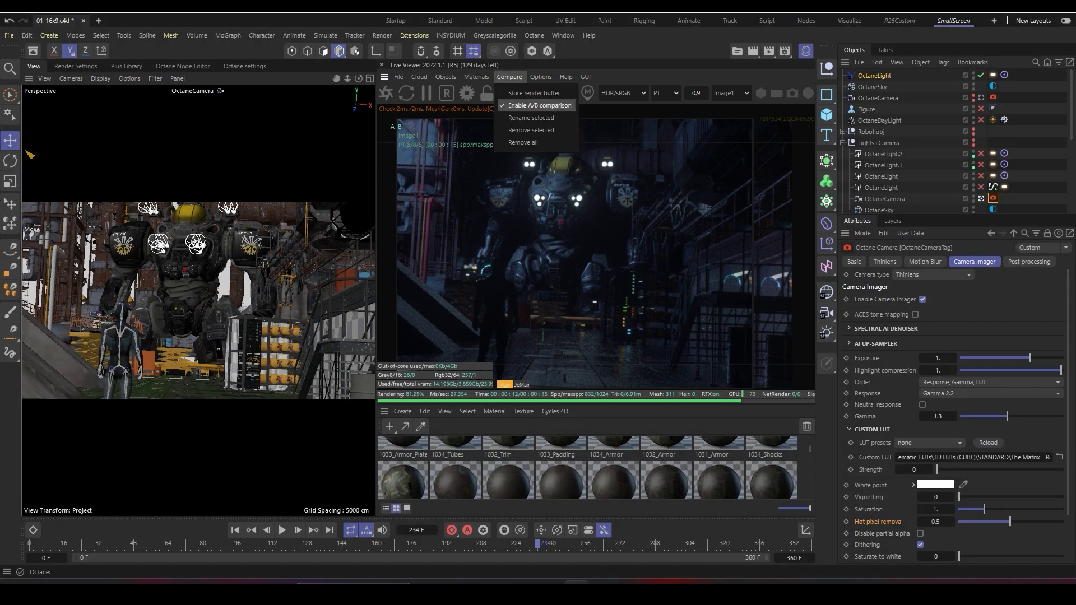
pyautogui.click(530, 106)
pyautogui.doubleClick(913, 469)
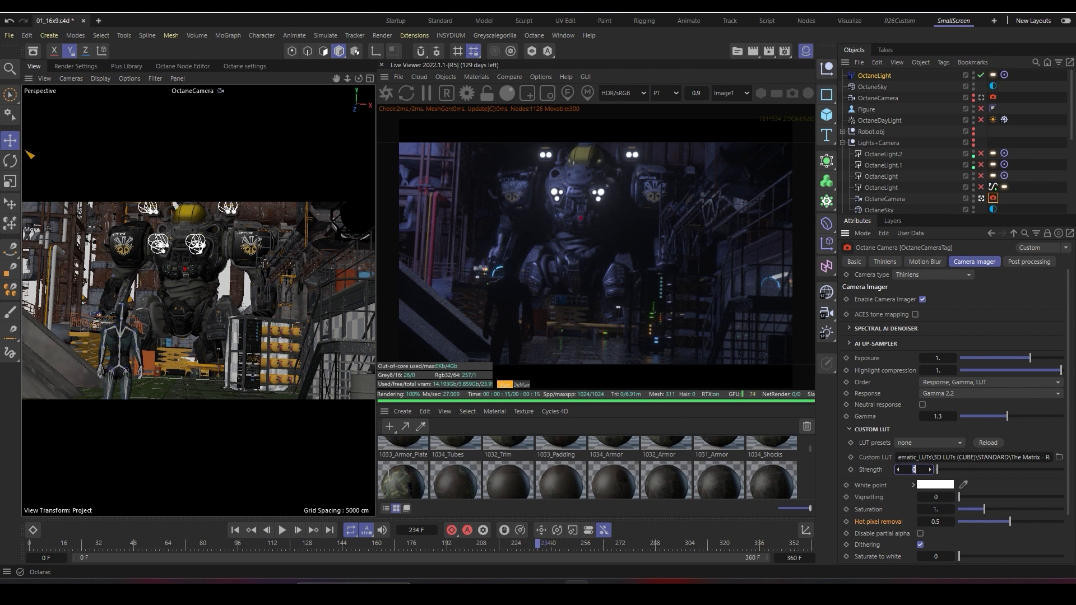
pyautogui.write('0.5')
pyautogui.press('Return')
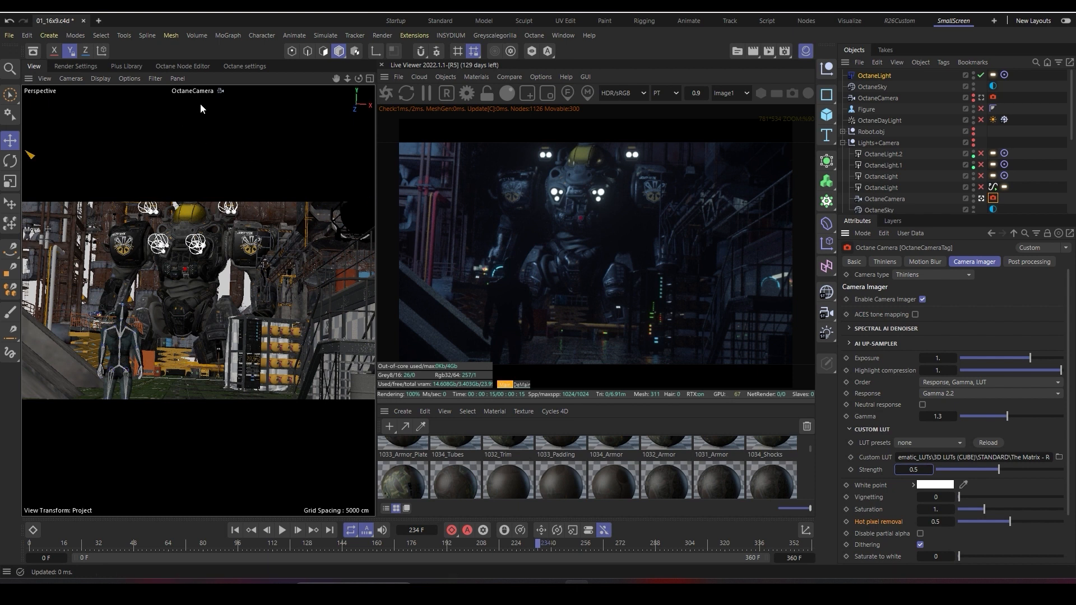
# Step: Leave the OctaneCamera view and show the mech and area light from the side through the Default Camera
pyautogui.click(792, 93)
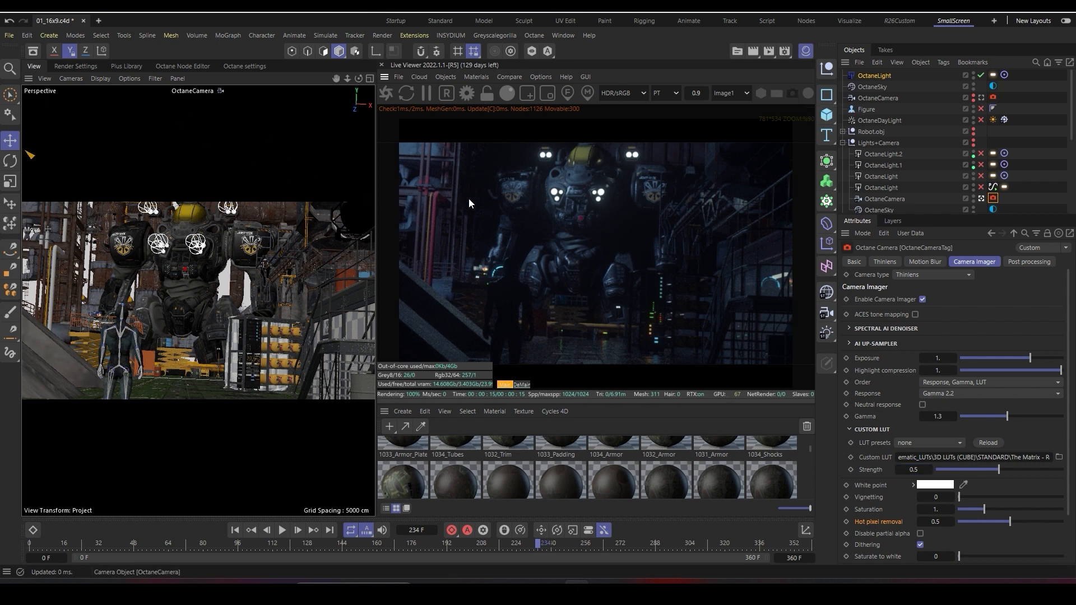
pyautogui.click(980, 199)
pyautogui.keyDown('alt'); pyautogui.moveTo(162, 280); pyautogui.dragTo(268, 350, button='middle'); pyautogui.keyUp('alt')
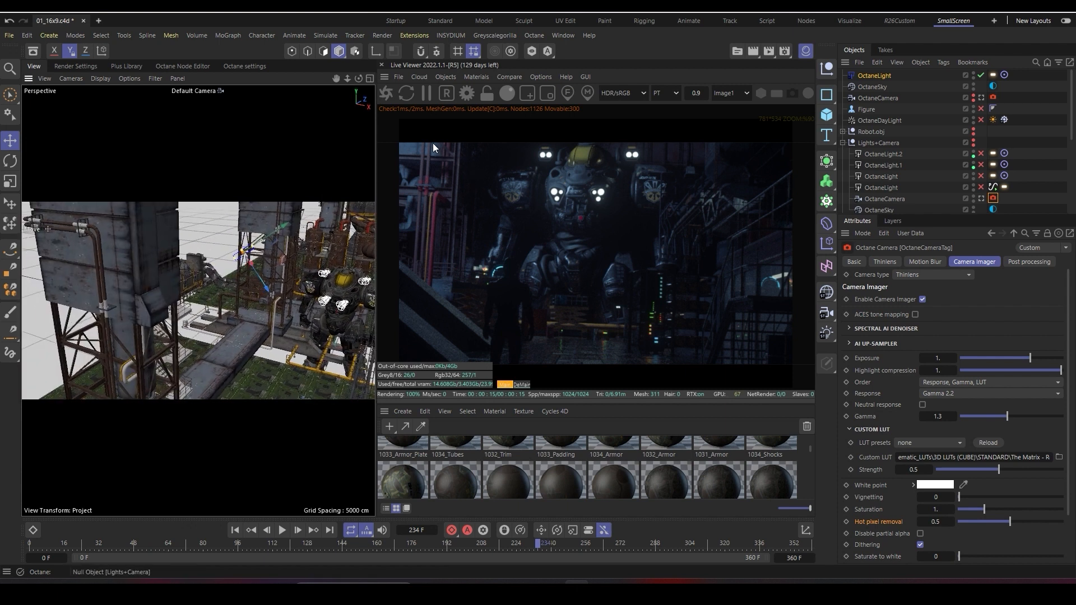
pyautogui.scroll(-2, 885, 149)
pyautogui.scroll(2, 885, 148)
# Step: Go through the existing lights in the Lights+Camera group down to its last OctaneLight
pyautogui.click(878, 143)
pyautogui.scroll(-2, 885, 155)
pyautogui.scroll(2, 885, 154)
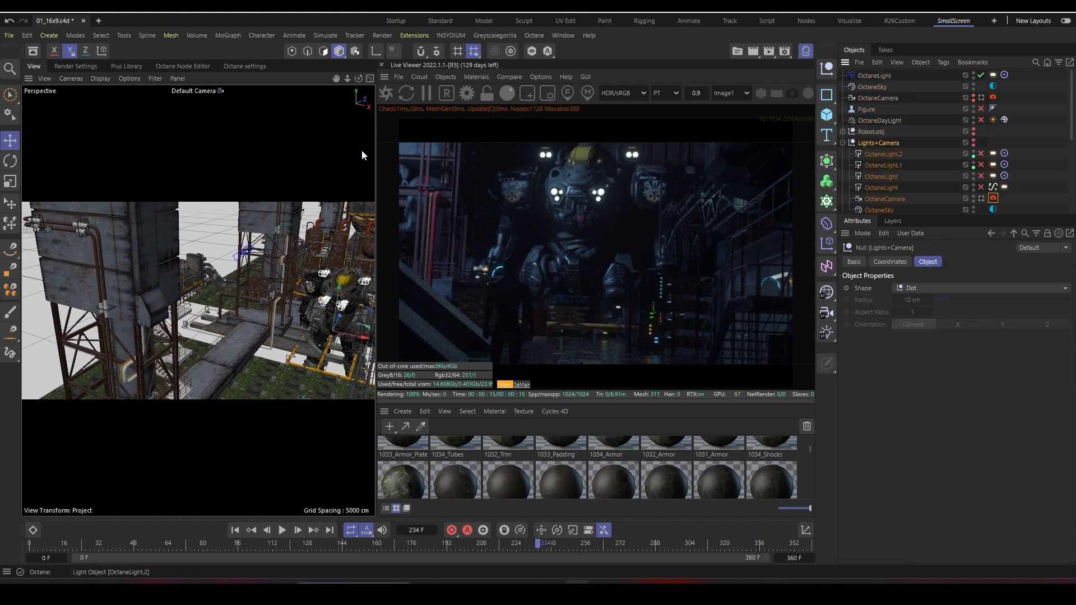
pyautogui.click(883, 165)
pyautogui.press('Down')
pyautogui.press('Down')
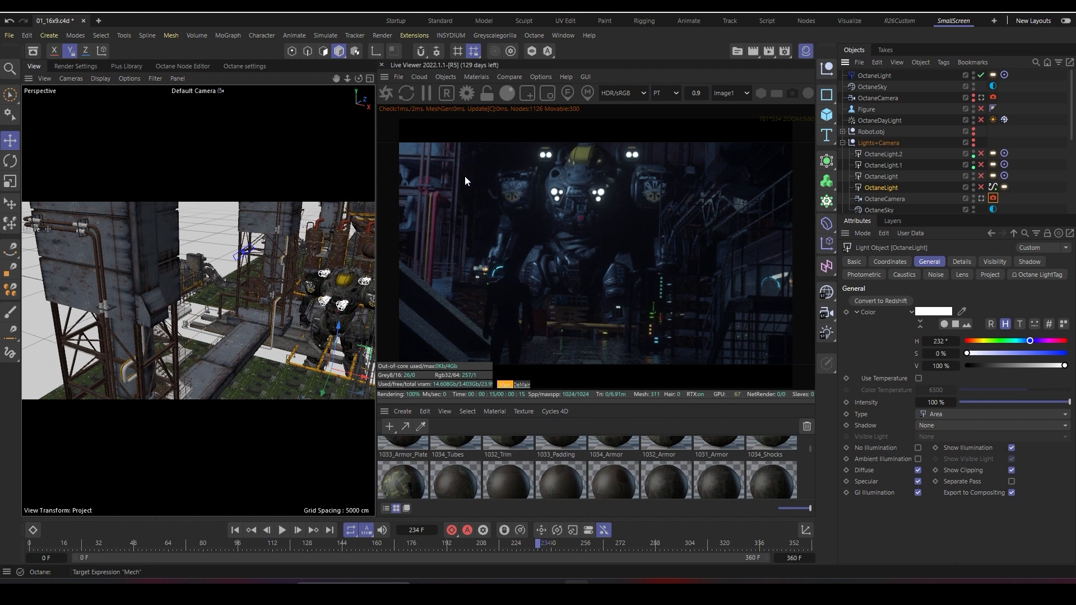
# Step: Check OctaneLight.2's target tag and examine the scene from the mech down to the human figure
pyautogui.hotkey('ctrl', 'z')
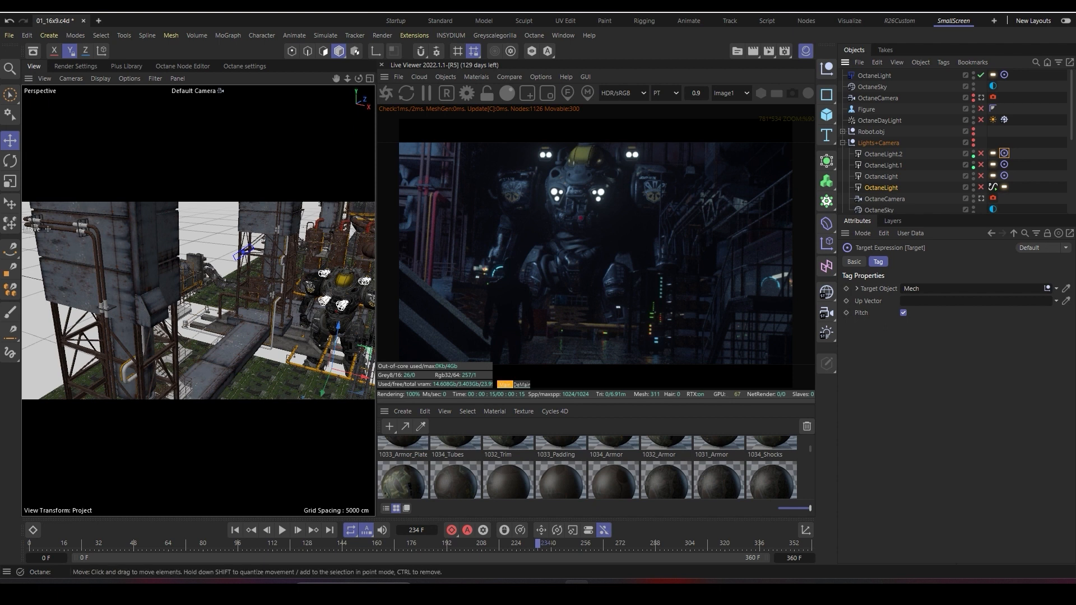
pyautogui.keyDown('alt'); pyautogui.moveTo(252, 291); pyautogui.dragTo(193, 280, button='middle'); pyautogui.keyUp('alt')
pyautogui.keyDown('alt'); pyautogui.moveTo(194, 280); pyautogui.dragTo(263, 277, button='right'); pyautogui.keyUp('alt')
pyautogui.keyDown('alt'); pyautogui.moveTo(263, 277); pyautogui.dragTo(207, 308, button='middle'); pyautogui.keyUp('alt')
pyautogui.keyDown('alt'); pyautogui.moveTo(207, 309); pyautogui.dragTo(262, 287); pyautogui.keyUp('alt')
pyautogui.keyDown('alt'); pyautogui.moveTo(261, 286); pyautogui.dragTo(221, 266, button='middle'); pyautogui.keyUp('alt')
pyautogui.keyDown('alt'); pyautogui.moveTo(197, 300); pyautogui.dragTo(216, 337); pyautogui.keyUp('alt')
pyautogui.keyDown('alt'); pyautogui.moveTo(216, 336); pyautogui.dragTo(162, 330, button='right'); pyautogui.keyUp('alt')
pyautogui.keyDown('alt'); pyautogui.moveTo(163, 330); pyautogui.dragTo(252, 286); pyautogui.keyUp('alt')
pyautogui.keyDown('alt'); pyautogui.moveTo(252, 286); pyautogui.dragTo(302, 275, button='right'); pyautogui.keyUp('alt')
pyautogui.keyDown('alt'); pyautogui.moveTo(263, 269); pyautogui.dragTo(298, 264, button='middle'); pyautogui.keyUp('alt')
pyautogui.keyDown('alt'); pyautogui.moveTo(297, 263); pyautogui.dragTo(285, 254, button='right'); pyautogui.keyUp('alt')
pyautogui.keyDown('alt'); pyautogui.moveTo(285, 254); pyautogui.dragTo(252, 266); pyautogui.keyUp('alt')
pyautogui.keyDown('alt'); pyautogui.moveTo(253, 266); pyautogui.dragTo(297, 275, button='right'); pyautogui.keyUp('alt')
pyautogui.keyDown('alt'); pyautogui.moveTo(297, 275); pyautogui.dragTo(278, 269); pyautogui.keyUp('alt')
pyautogui.keyDown('alt'); pyautogui.moveTo(277, 269); pyautogui.dragTo(331, 269, button='right'); pyautogui.keyUp('alt')
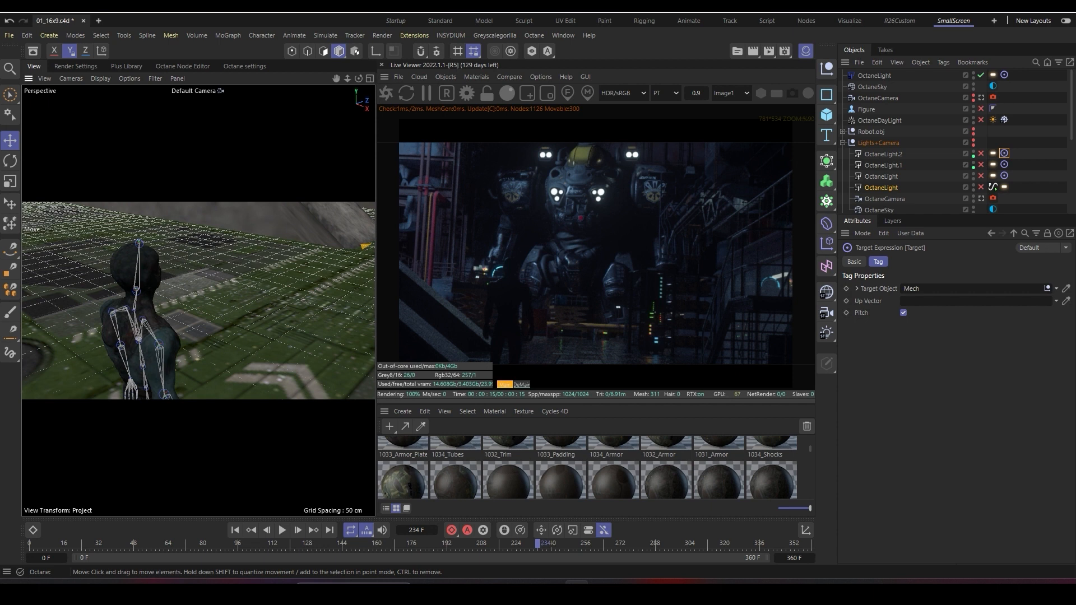
# Step: Examine the ground area around the figure and the small lights on the mech's shoulder from close up
pyautogui.keyDown('alt'); pyautogui.moveTo(330, 268); pyautogui.dragTo(252, 269, button='right'); pyautogui.keyUp('alt')
pyautogui.keyDown('alt'); pyautogui.moveTo(252, 269); pyautogui.dragTo(291, 272); pyautogui.keyUp('alt')
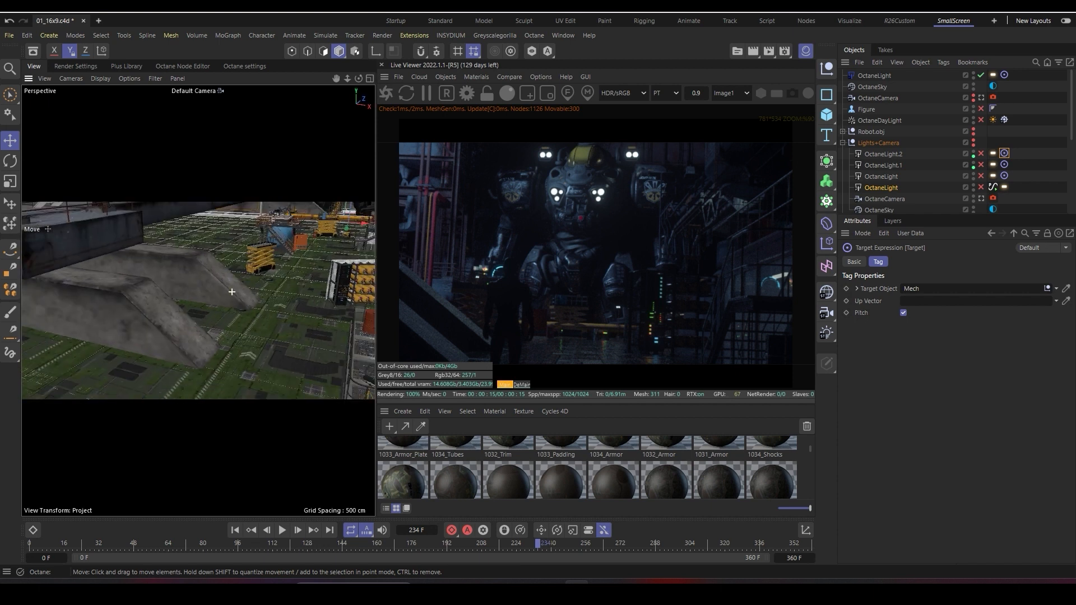
pyautogui.keyDown('alt'); pyautogui.moveTo(292, 272); pyautogui.dragTo(247, 272, button='right'); pyautogui.keyUp('alt')
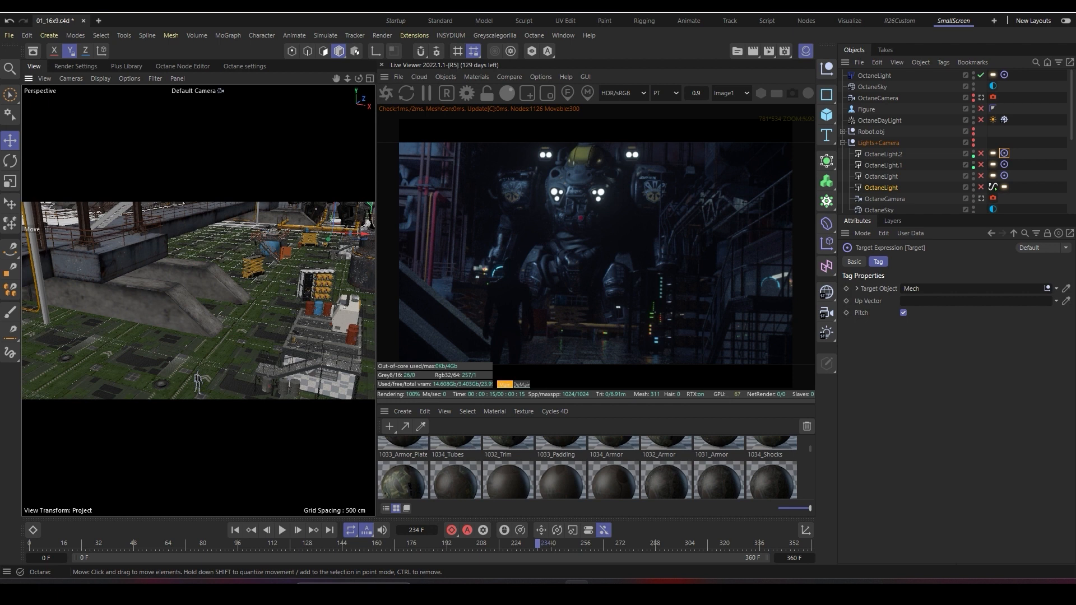
pyautogui.keyDown('alt'); pyautogui.moveTo(280, 230); pyautogui.dragTo(207, 313, button='middle'); pyautogui.keyUp('alt')
pyautogui.keyDown('alt'); pyautogui.moveTo(207, 314); pyautogui.dragTo(252, 308, button='right'); pyautogui.keyUp('alt')
pyautogui.keyDown('alt'); pyautogui.moveTo(252, 236); pyautogui.dragTo(246, 314, button='middle'); pyautogui.keyUp('alt')
pyautogui.keyDown('alt'); pyautogui.moveTo(246, 246); pyautogui.dragTo(286, 235); pyautogui.keyUp('alt')
pyautogui.keyDown('alt'); pyautogui.moveTo(269, 241); pyautogui.dragTo(246, 241, button='middle'); pyautogui.keyUp('alt')
pyautogui.keyDown('alt'); pyautogui.moveTo(224, 241); pyautogui.dragTo(261, 240, button='right'); pyautogui.keyUp('alt')
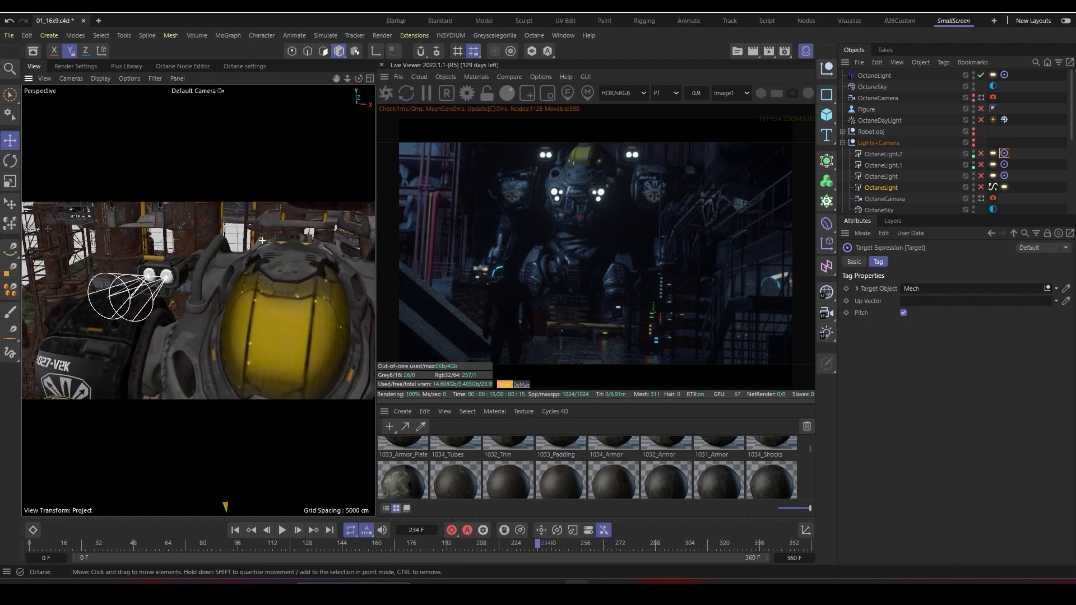
pyautogui.keyDown('alt'); pyautogui.moveTo(261, 240); pyautogui.dragTo(289, 276); pyautogui.keyUp('alt')
pyautogui.keyDown('alt'); pyautogui.moveTo(224, 269); pyautogui.dragTo(238, 261); pyautogui.keyUp('alt')
pyautogui.keyDown('alt'); pyautogui.moveTo(238, 275); pyautogui.dragTo(276, 248, button='middle'); pyautogui.keyUp('alt')
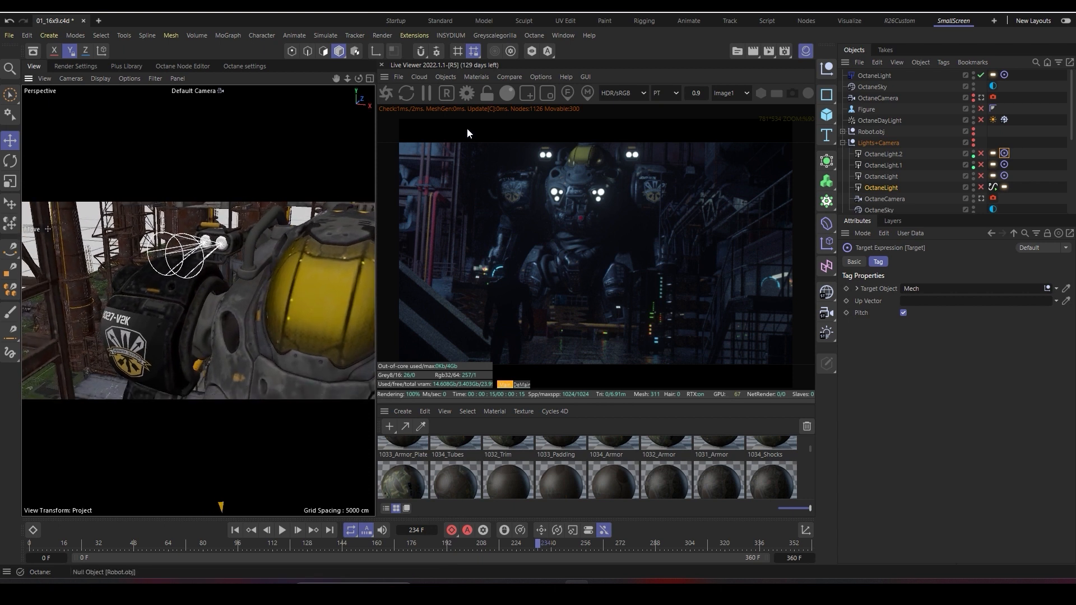
# Step: Delete the standalone OctaneLight, and turn on the Lights+Camera group with its third light, OctaneLight
pyautogui.click(877, 75)
pyautogui.press('Delete')
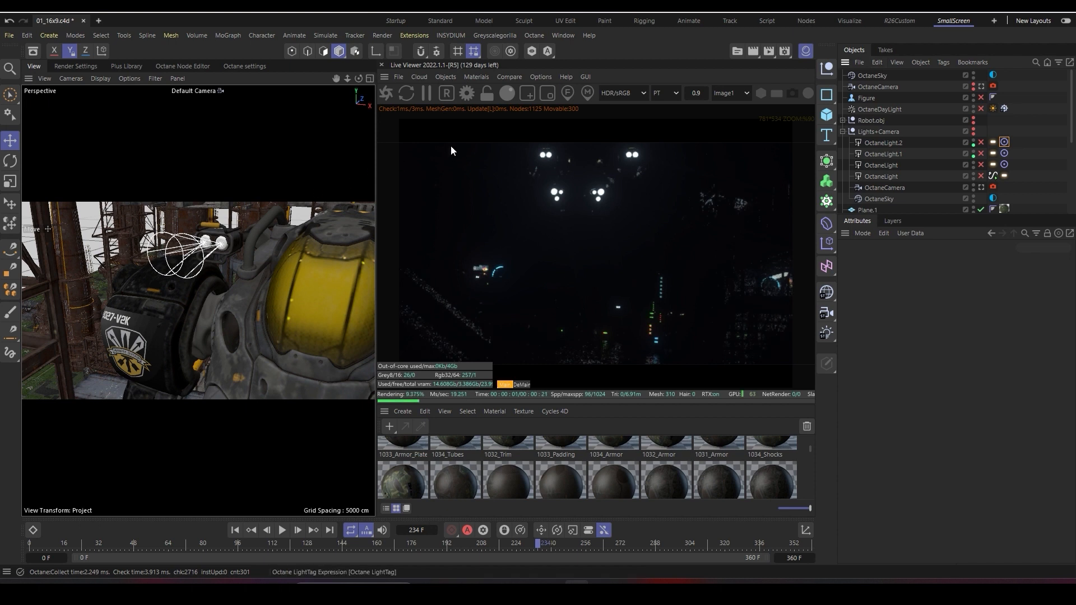
pyautogui.click(360, 130)
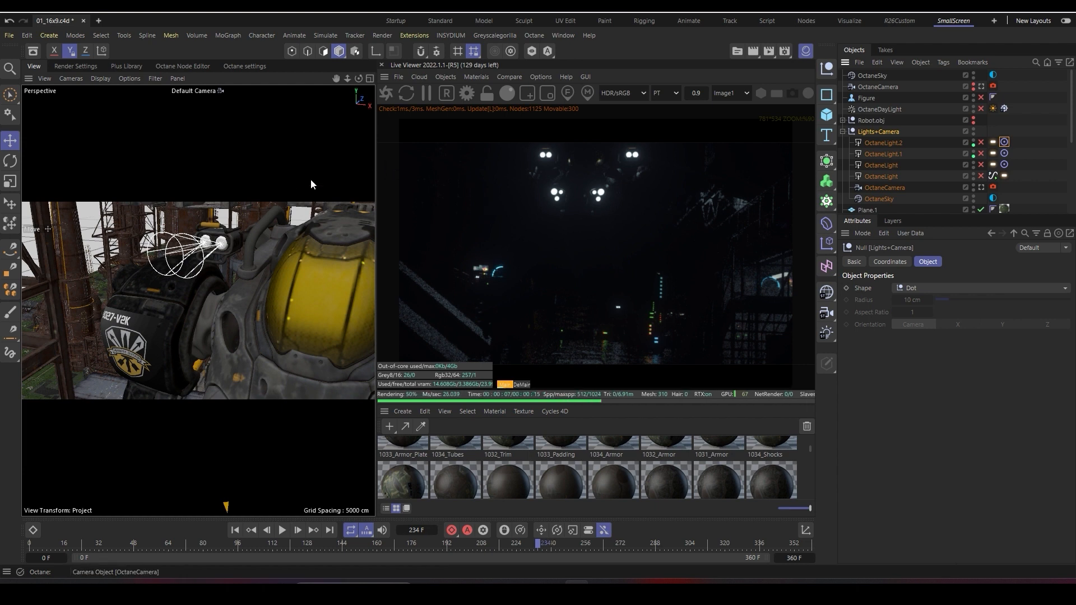
pyautogui.click(352, 168)
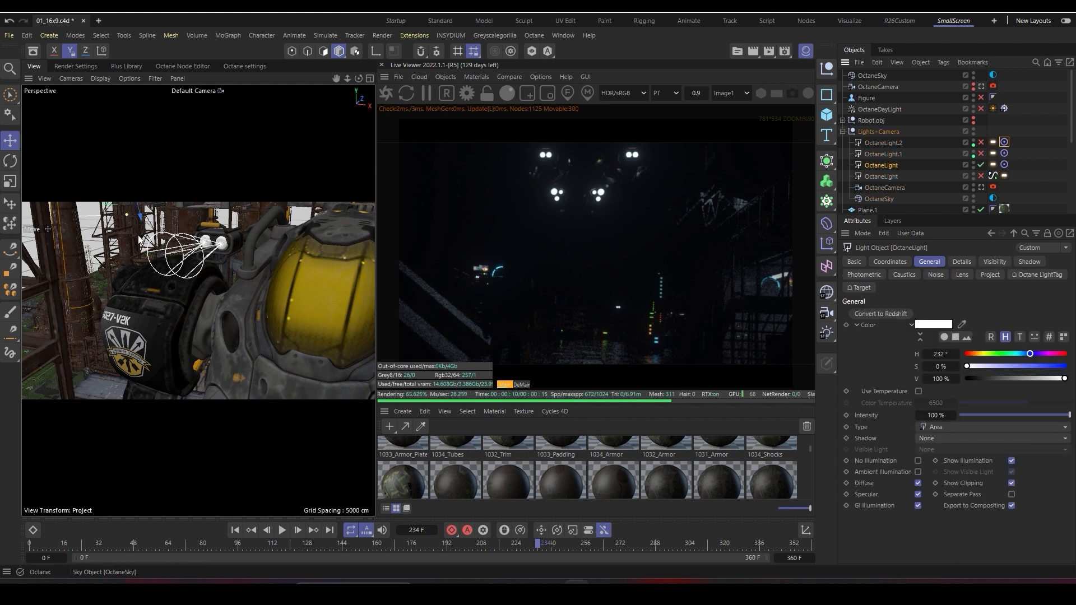
# Step: Examine where the enabled OctaneLight sits among the pipes and towers behind the mech
pyautogui.keyDown('alt'); pyautogui.moveTo(225, 211); pyautogui.dragTo(263, 209); pyautogui.keyUp('alt')
pyautogui.keyDown('alt'); pyautogui.moveTo(291, 209); pyautogui.dragTo(257, 209, button='right'); pyautogui.keyUp('alt')
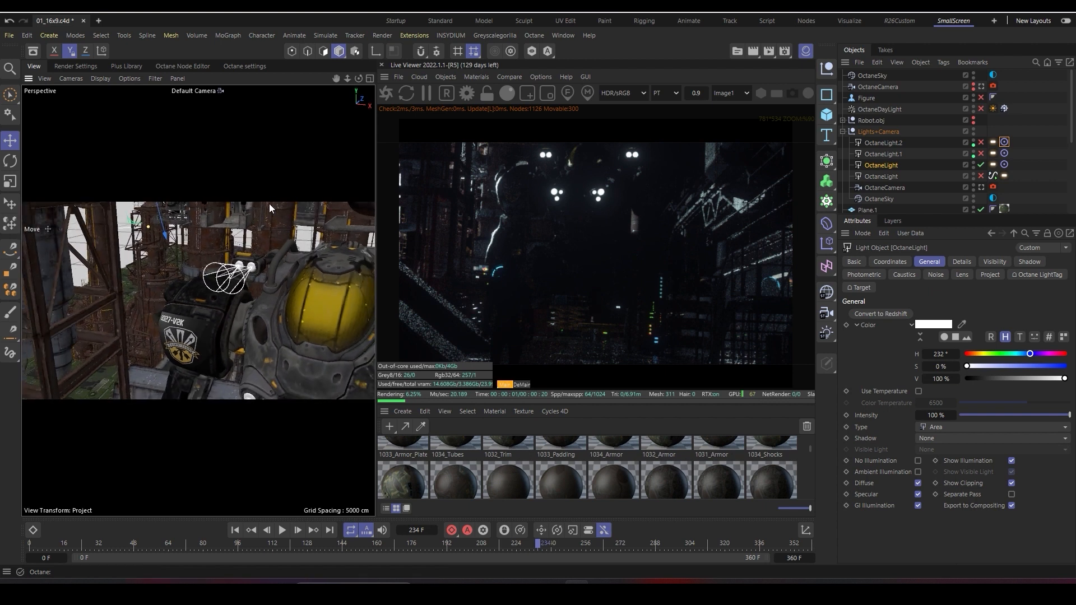
pyautogui.keyDown('alt'); pyautogui.moveTo(224, 236); pyautogui.dragTo(269, 319, button='middle'); pyautogui.keyUp('alt')
pyautogui.moveTo(213, 297)
pyautogui.keyDown('alt'); pyautogui.mouseDown()
pyautogui.moveTo(292, 303)
pyautogui.moveTo(222, 302)
pyautogui.mouseUp(); pyautogui.keyUp('alt')
pyautogui.keyDown('alt'); pyautogui.moveTo(222, 302); pyautogui.dragTo(174, 302, button='right'); pyautogui.keyUp('alt')
pyautogui.keyDown('alt'); pyautogui.moveTo(162, 269); pyautogui.dragTo(207, 296, button='middle'); pyautogui.keyUp('alt')
pyautogui.keyDown('alt'); pyautogui.moveTo(140, 314); pyautogui.dragTo(185, 314, button='right'); pyautogui.keyUp('alt')
pyautogui.keyDown('alt'); pyautogui.moveTo(138, 320); pyautogui.dragTo(196, 322); pyautogui.keyUp('alt')
pyautogui.keyDown('alt'); pyautogui.moveTo(197, 314); pyautogui.dragTo(246, 314, button='right'); pyautogui.keyUp('alt')
pyautogui.keyDown('alt'); pyautogui.moveTo(247, 303); pyautogui.dragTo(290, 240); pyautogui.keyUp('alt')
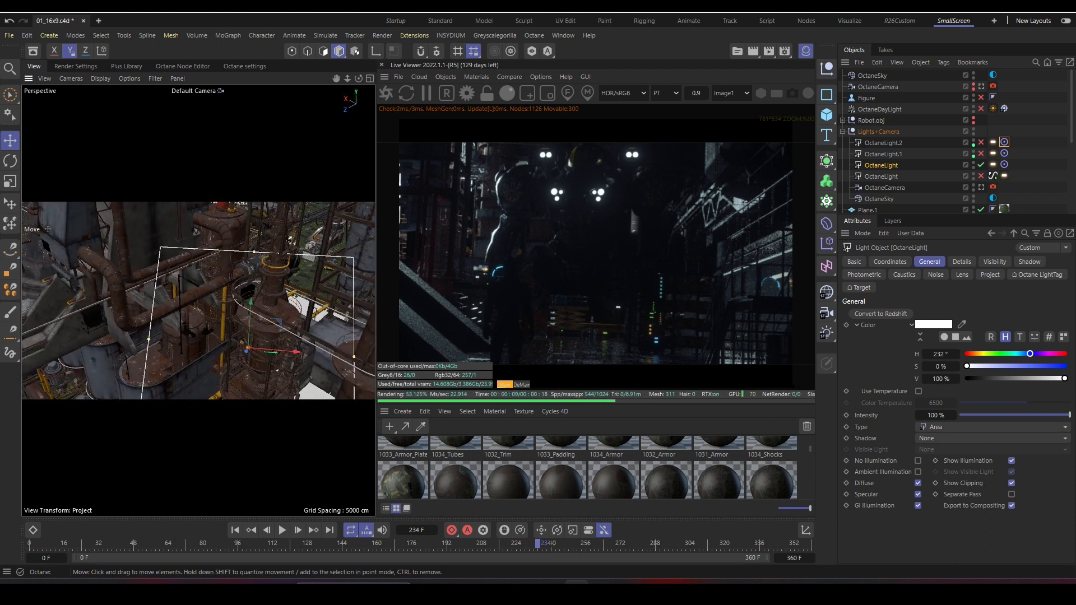
# Step: Try shifting the OctaneLight behind the mech to one side and undo the move
pyautogui.keyDown('alt'); pyautogui.moveTo(290, 240); pyautogui.dragTo(363, 247); pyautogui.keyUp('alt')
pyautogui.moveTo(246, 328)
pyautogui.mouseDown()
pyautogui.moveTo(212, 323)
pyautogui.moveTo(263, 329)
pyautogui.moveTo(208, 322)
pyautogui.moveTo(224, 324)
pyautogui.mouseUp()
pyautogui.hotkey('ctrl', 'z')
pyautogui.keyDown('alt'); pyautogui.moveTo(320, 305); pyautogui.dragTo(364, 273); pyautogui.keyUp('alt')
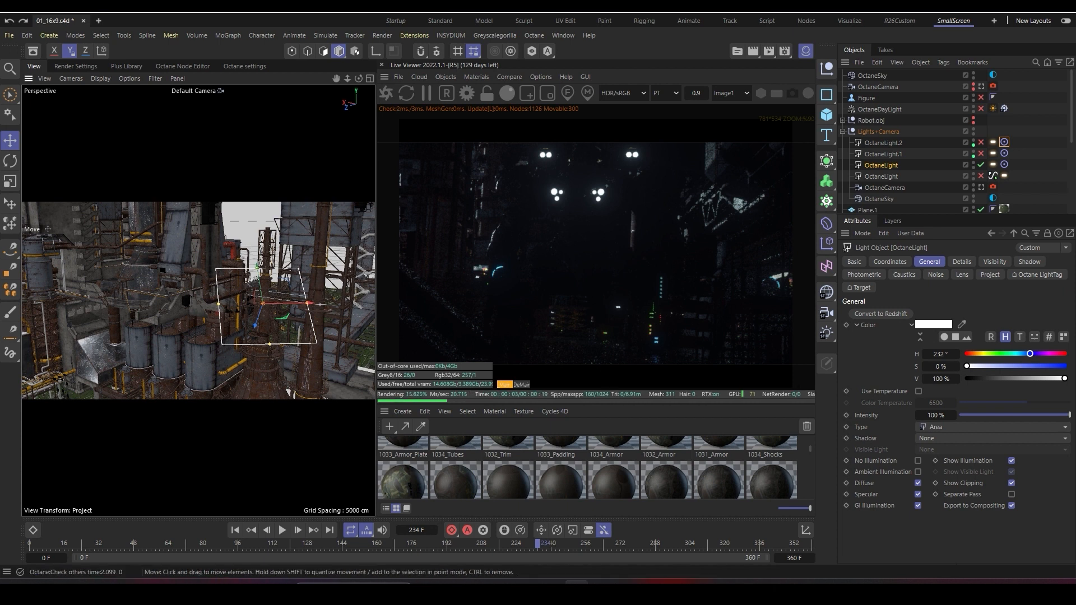
# Step: Store the render lit by the OctaneLight and compare it with the light disabled in the A/B view
pyautogui.scroll(3, 251, 313)
pyautogui.keyDown('alt'); pyautogui.moveTo(251, 313); pyautogui.dragTo(210, 351); pyautogui.keyUp('alt')
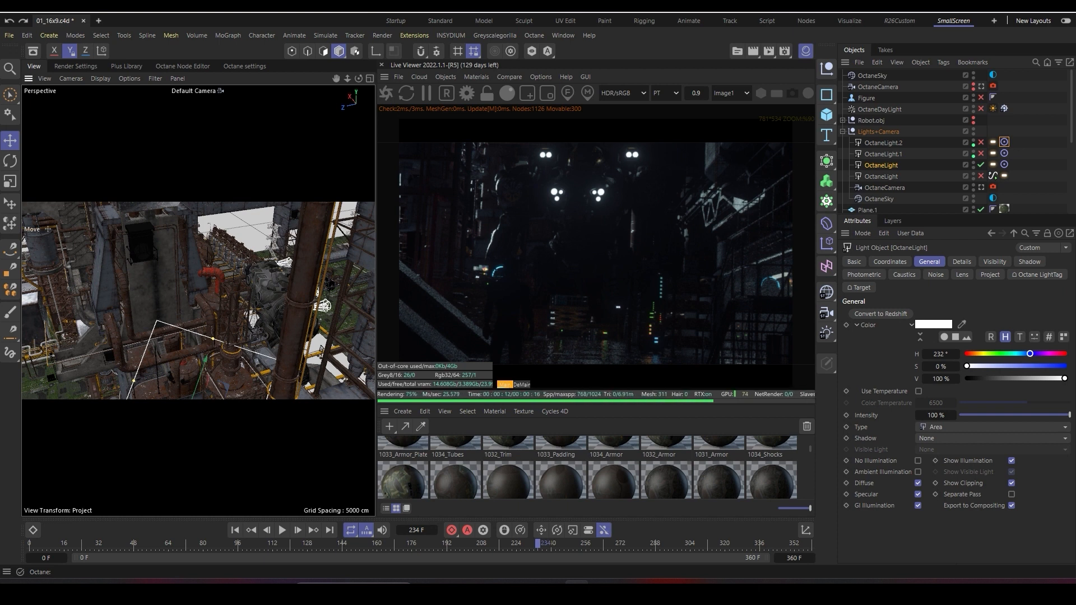
pyautogui.keyDown('alt'); pyautogui.moveTo(184, 314); pyautogui.dragTo(259, 298); pyautogui.keyUp('alt')
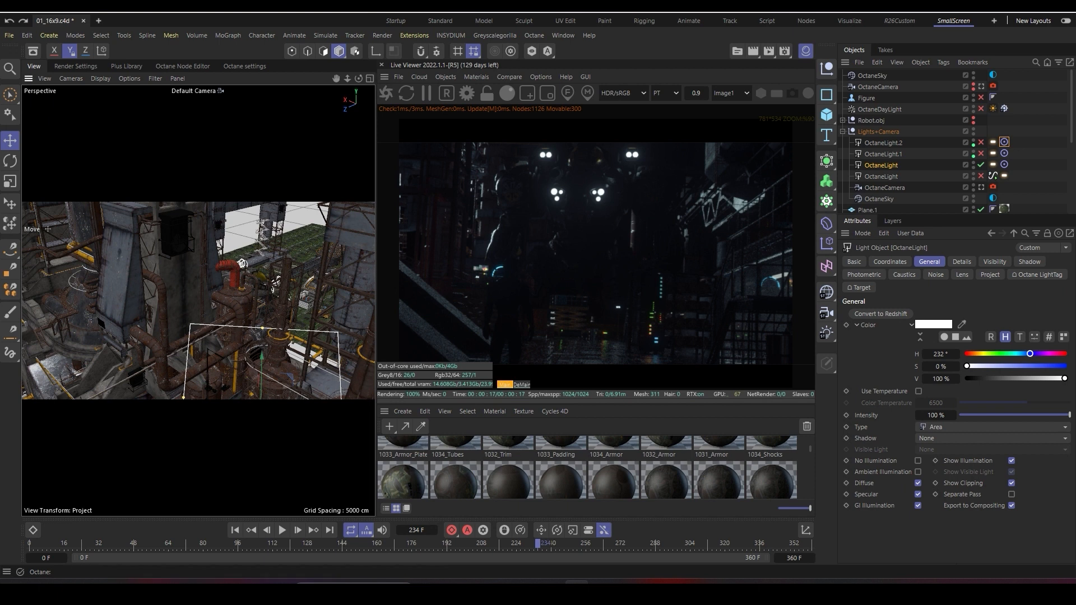
pyautogui.keyDown('alt'); pyautogui.moveTo(241, 297); pyautogui.dragTo(190, 330); pyautogui.keyUp('alt')
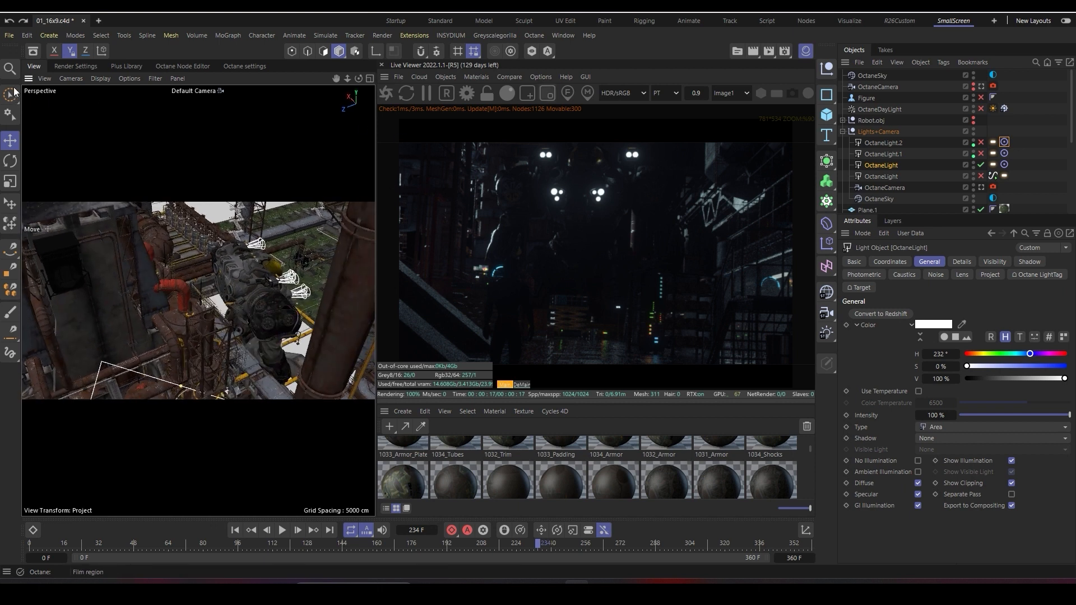
pyautogui.click(509, 77)
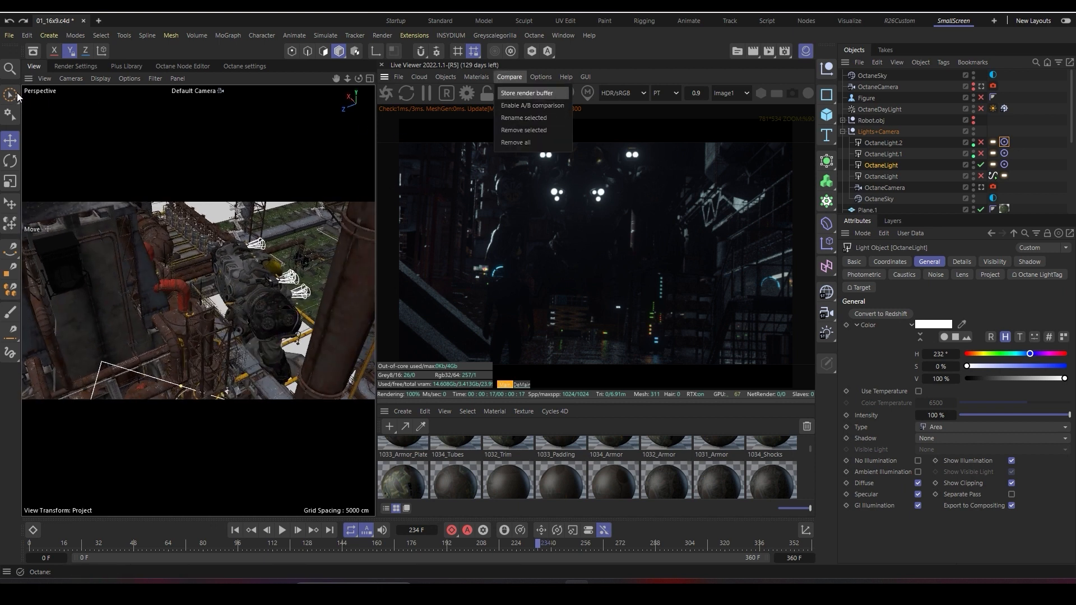
pyautogui.press('Return')
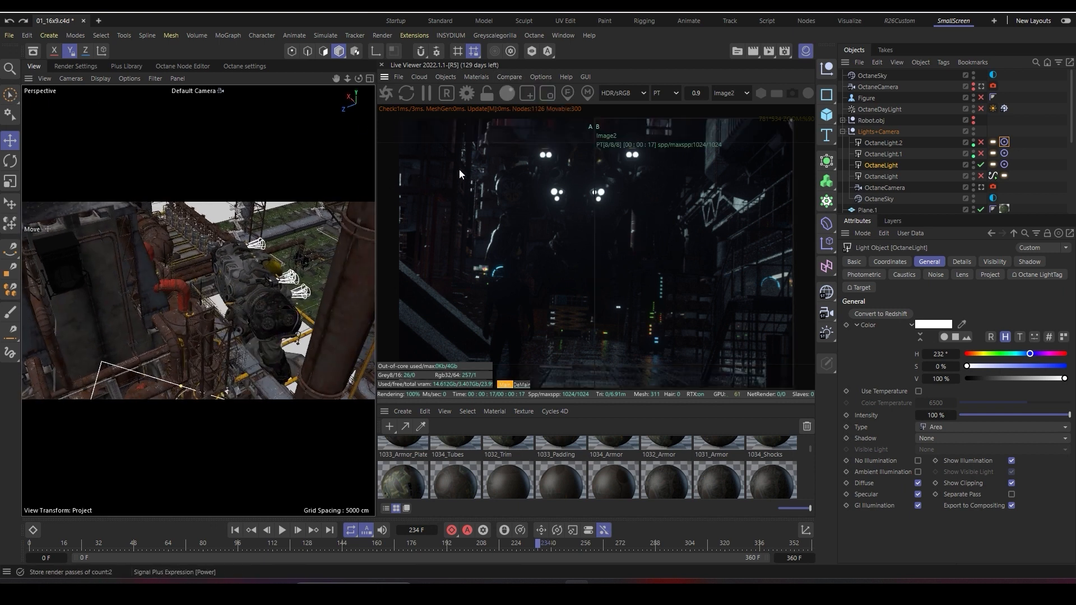
pyautogui.click(980, 165)
pyautogui.moveTo(594, 253); pyautogui.dragTo(560, 252)
pyautogui.click(510, 78)
pyautogui.click(523, 118)
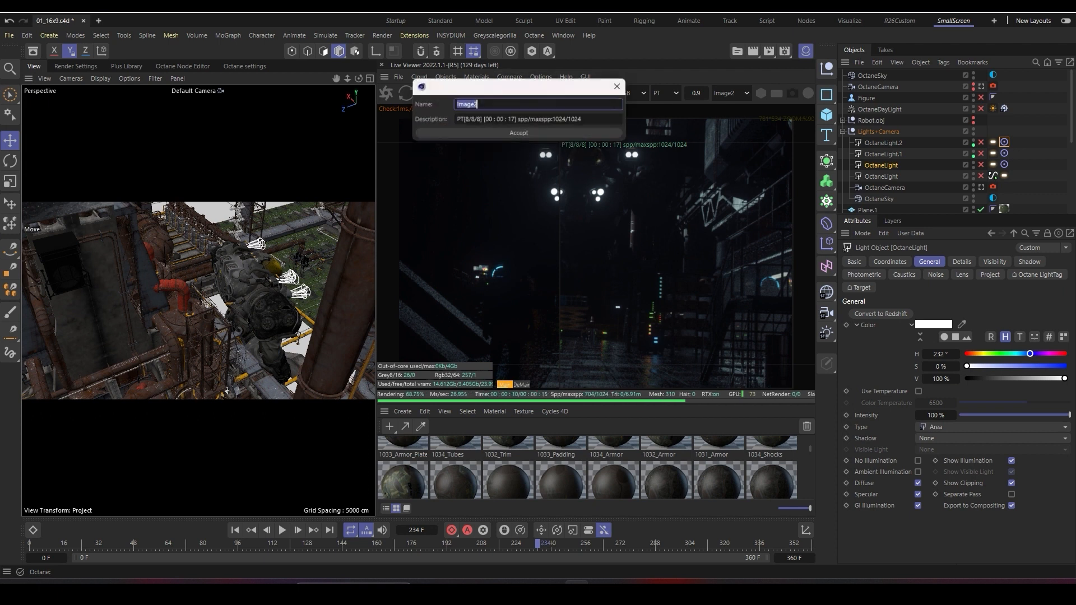
pyautogui.click(617, 86)
# Step: Turn off the A/B render comparison and re-enable the OctaneLight behind the mech
pyautogui.click(509, 77)
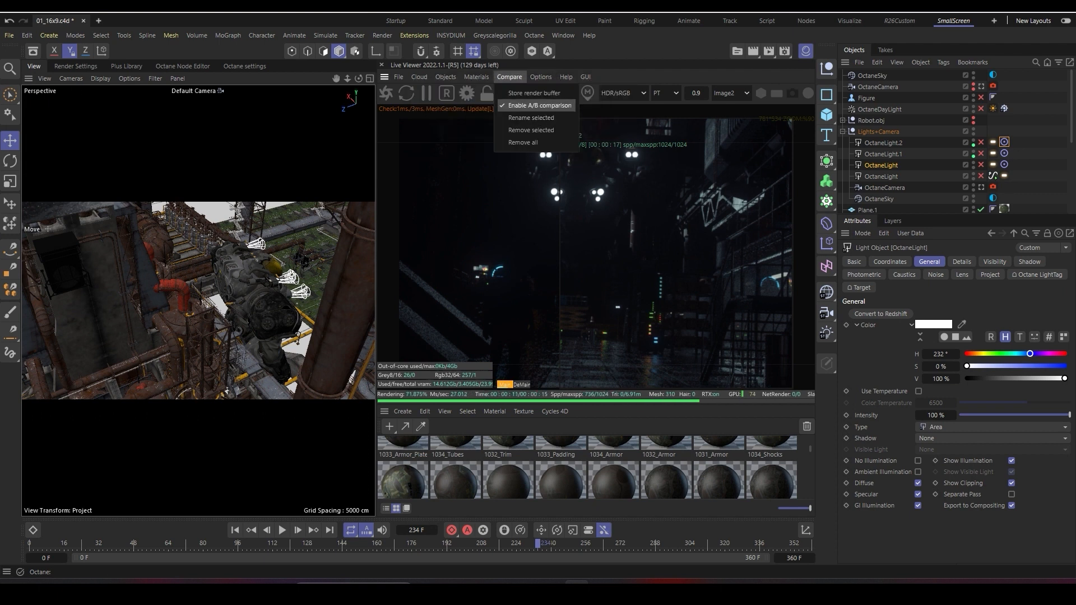
pyautogui.click(524, 106)
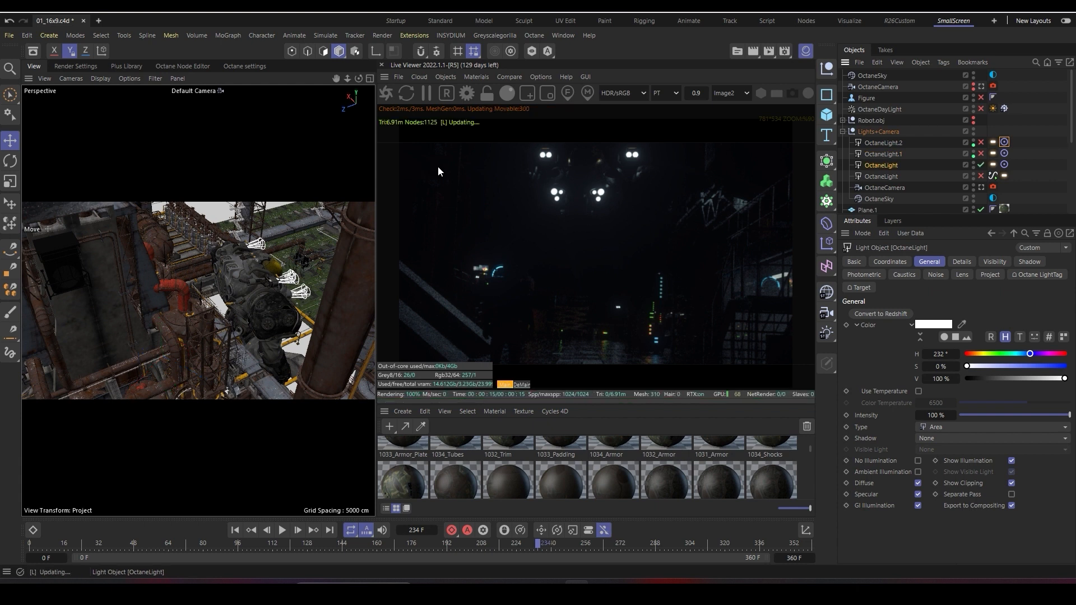
pyautogui.scroll(-5, 235, 291)
pyautogui.keyDown('alt'); pyautogui.moveTo(235, 291); pyautogui.dragTo(274, 269); pyautogui.keyUp('alt')
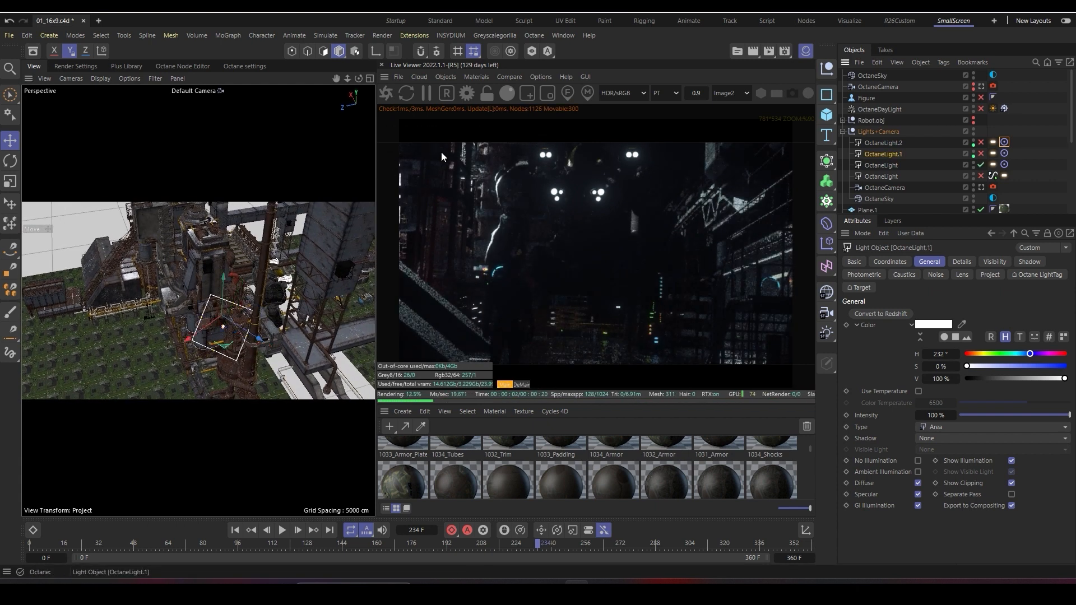
# Step: Enable OctaneLight.1 and move it upward beside the mech's legs, undoing and redoing the move
pyautogui.scroll(4, 223, 327)
pyautogui.keyDown('alt'); pyautogui.moveTo(241, 313); pyautogui.dragTo(134, 359); pyautogui.keyUp('alt')
pyautogui.scroll(4, 183, 369)
pyautogui.scroll(5, 183, 359)
pyautogui.keyDown('alt'); pyautogui.moveTo(224, 336); pyautogui.dragTo(224, 288); pyautogui.keyUp('alt')
pyautogui.scroll(3, 198, 300)
pyautogui.scroll(2, 198, 300)
pyautogui.keyDown('alt'); pyautogui.moveTo(198, 301); pyautogui.dragTo(186, 275, button='middle'); pyautogui.keyUp('alt')
pyautogui.moveTo(319, 326); pyautogui.dragTo(321, 284)
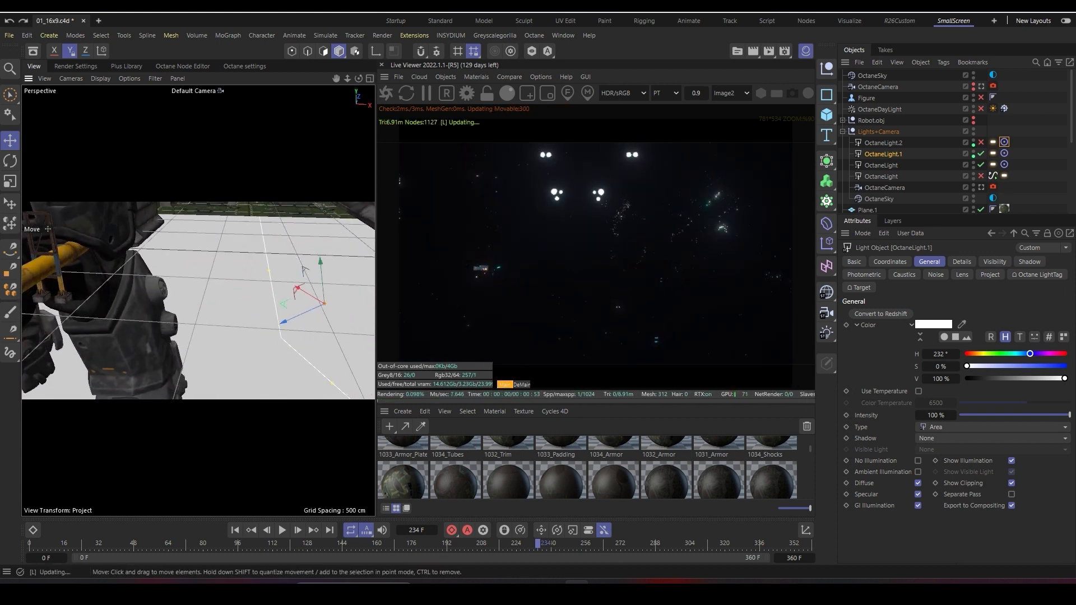
pyautogui.hotkey('ctrl', 'z')
pyautogui.scroll(-4, 318, 296)
pyautogui.hotkey('ctrl', 'y')
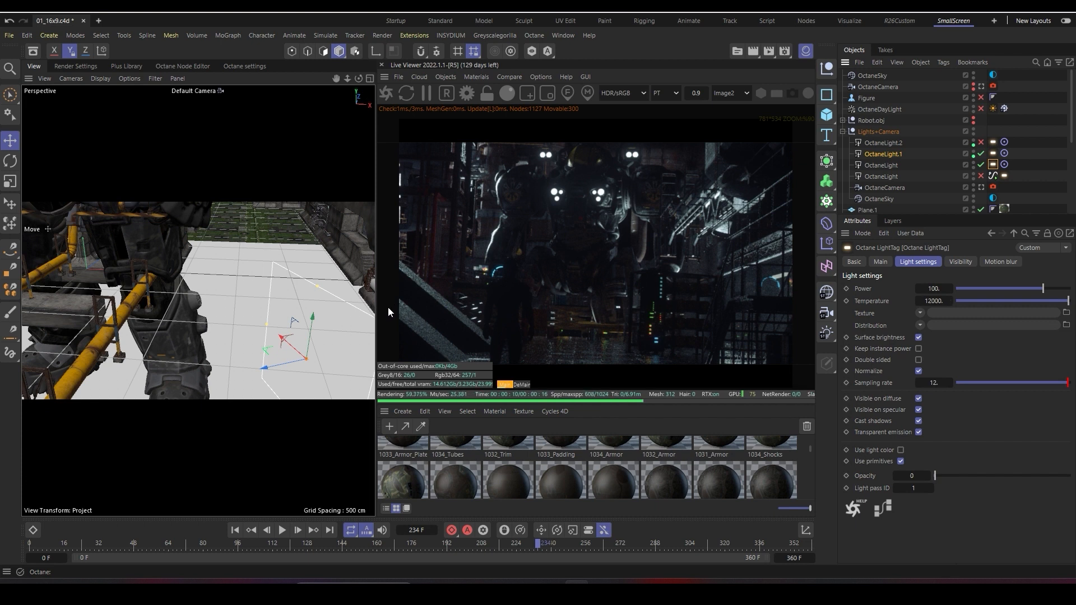
# Step: Compare the render lit by both lights with the stored Image2, and turn the A/B comparison off
pyautogui.keyDown('alt'); pyautogui.moveTo(299, 325); pyautogui.dragTo(231, 275, button='right'); pyautogui.keyUp('alt')
pyautogui.keyDown('alt'); pyautogui.moveTo(231, 276); pyautogui.dragTo(275, 358, button='middle'); pyautogui.keyUp('alt')
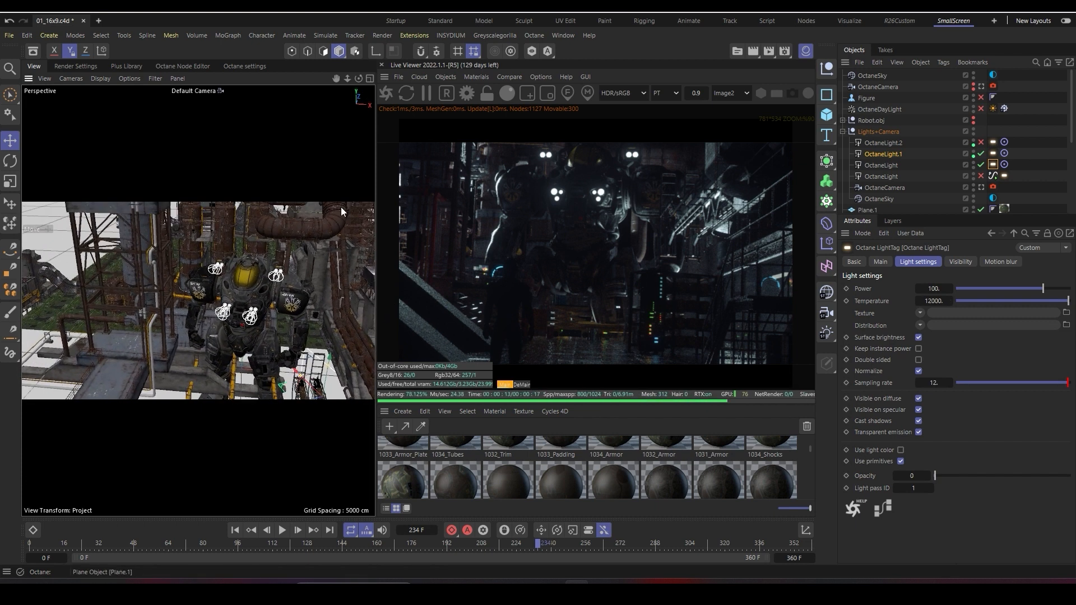
pyautogui.click(509, 77)
pyautogui.click(529, 105)
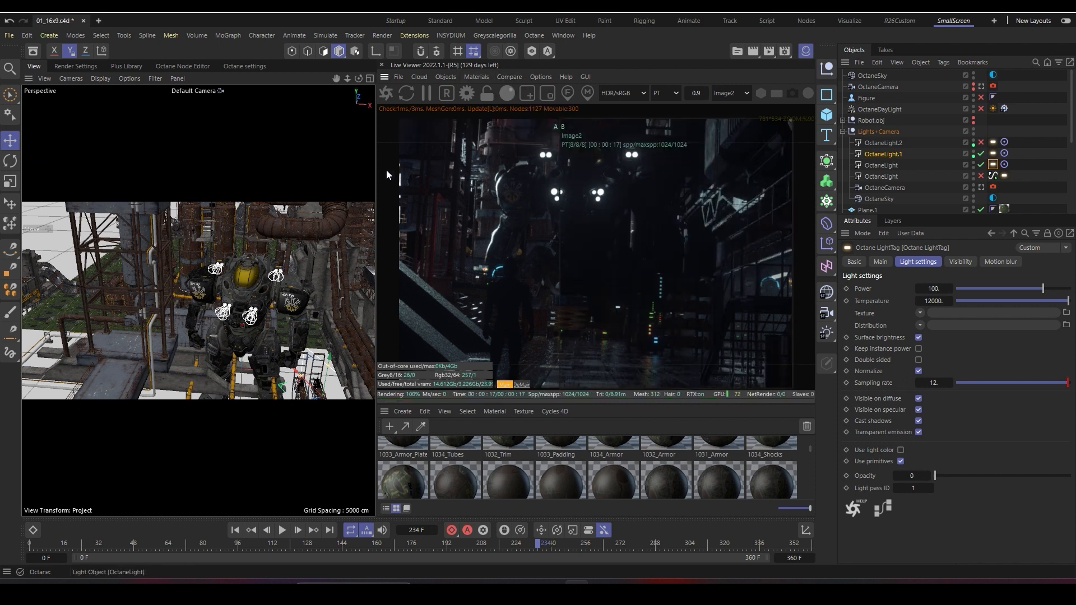
pyautogui.click(508, 77)
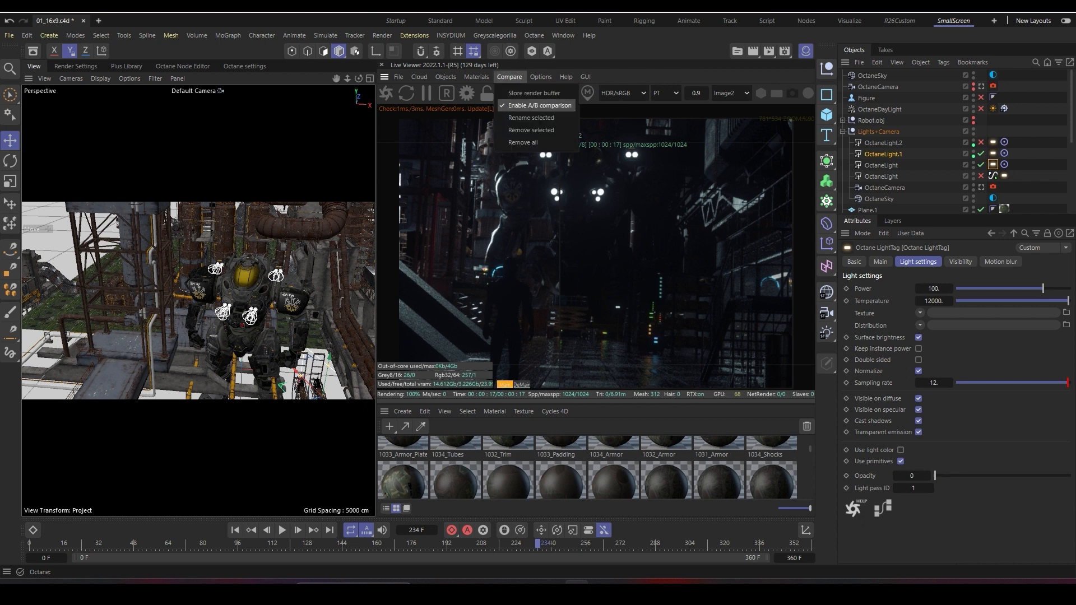
pyautogui.click(539, 105)
# Step: Store the render lit by both lights and compare it with OctaneLight.1 disabled in the A/B view
pyautogui.click(509, 76)
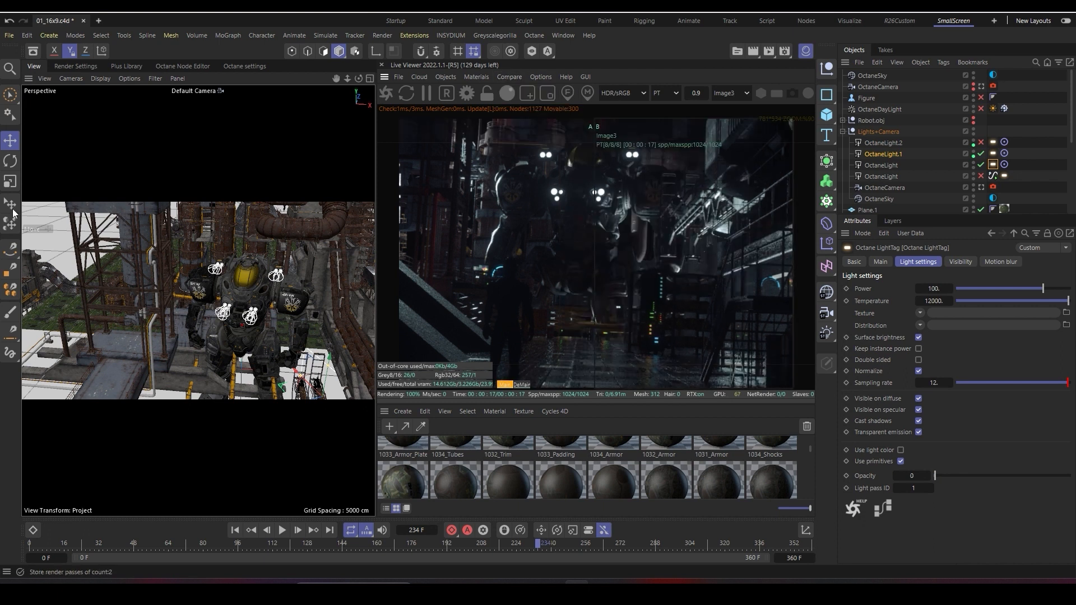
pyautogui.click(883, 154)
pyautogui.click(980, 154)
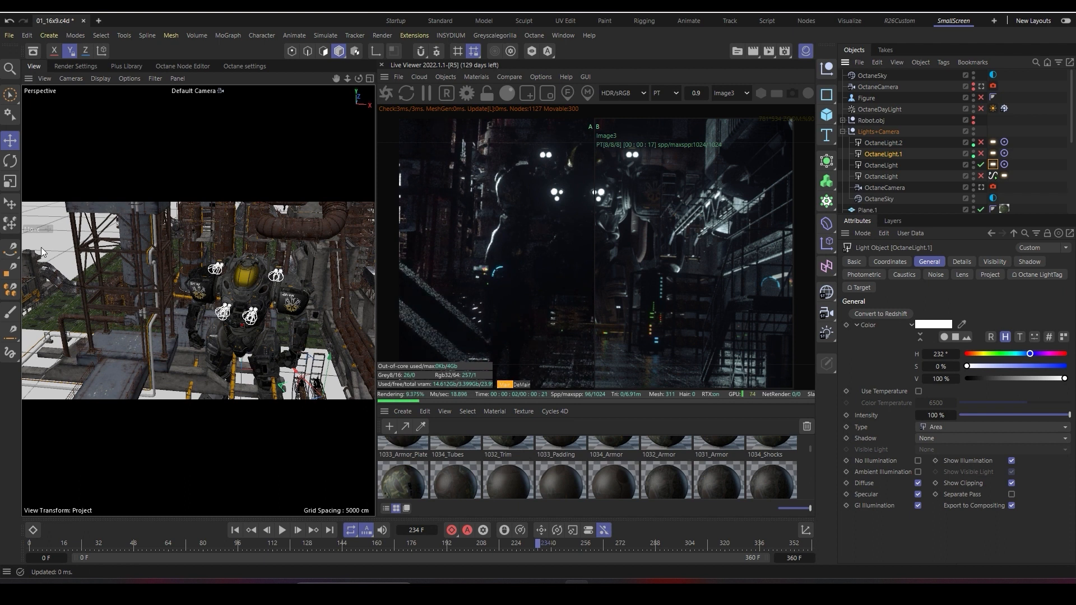
pyautogui.moveTo(595, 252); pyautogui.dragTo(792, 252)
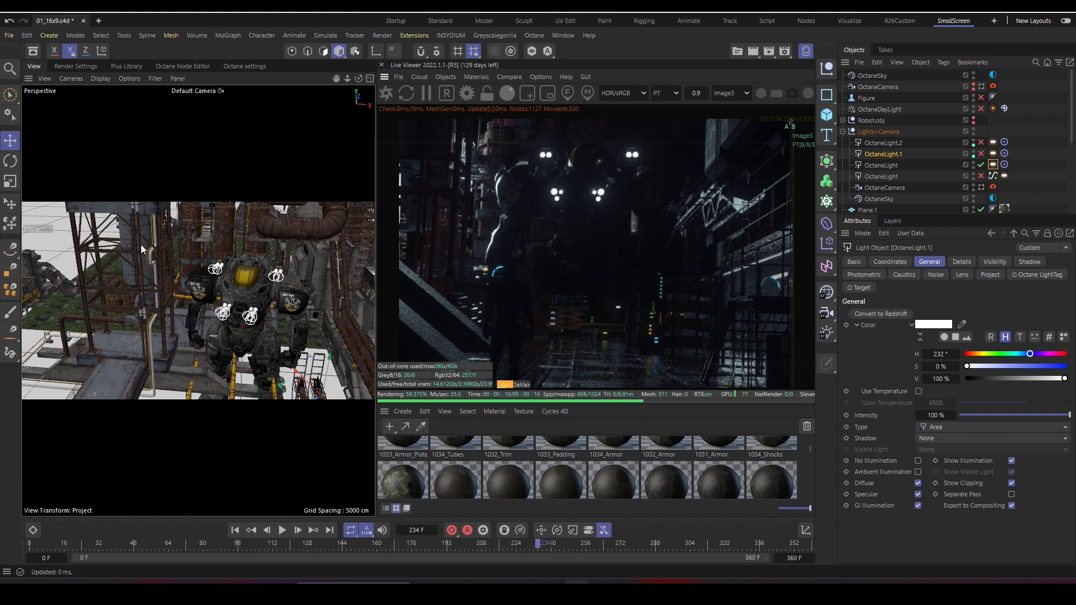
# Step: Examine OctaneLight.1 beside the mech and sweep the A/B divider across the frame to compare against the stored render
pyautogui.keyDown('alt'); pyautogui.moveTo(252, 358); pyautogui.dragTo(286, 358, button='right'); pyautogui.keyUp('alt')
pyautogui.keyDown('alt'); pyautogui.moveTo(257, 370); pyautogui.dragTo(238, 328, button='middle'); pyautogui.keyUp('alt')
pyautogui.keyDown('alt'); pyautogui.moveTo(224, 336); pyautogui.dragTo(252, 339); pyautogui.keyUp('alt')
pyautogui.keyDown('alt'); pyautogui.moveTo(238, 341); pyautogui.dragTo(266, 341, button='right'); pyautogui.keyUp('alt')
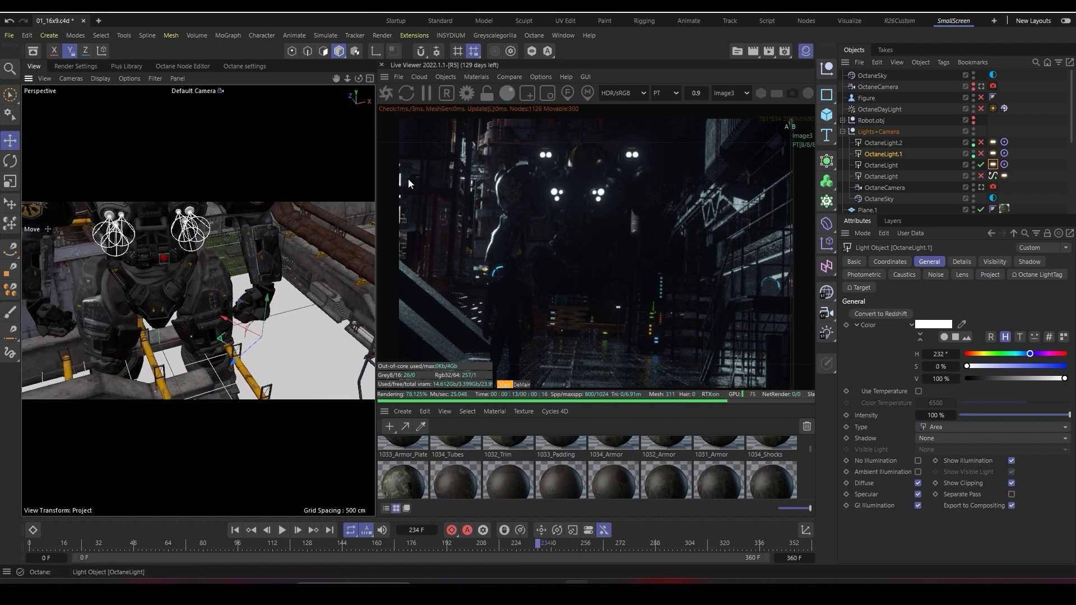
pyautogui.moveTo(792, 224); pyautogui.dragTo(398, 224)
pyautogui.moveTo(399, 319); pyautogui.dragTo(334, 325)
pyautogui.moveTo(792, 319); pyautogui.dragTo(718, 320)
pyautogui.moveTo(114, 368); pyautogui.dragTo(28, 310)
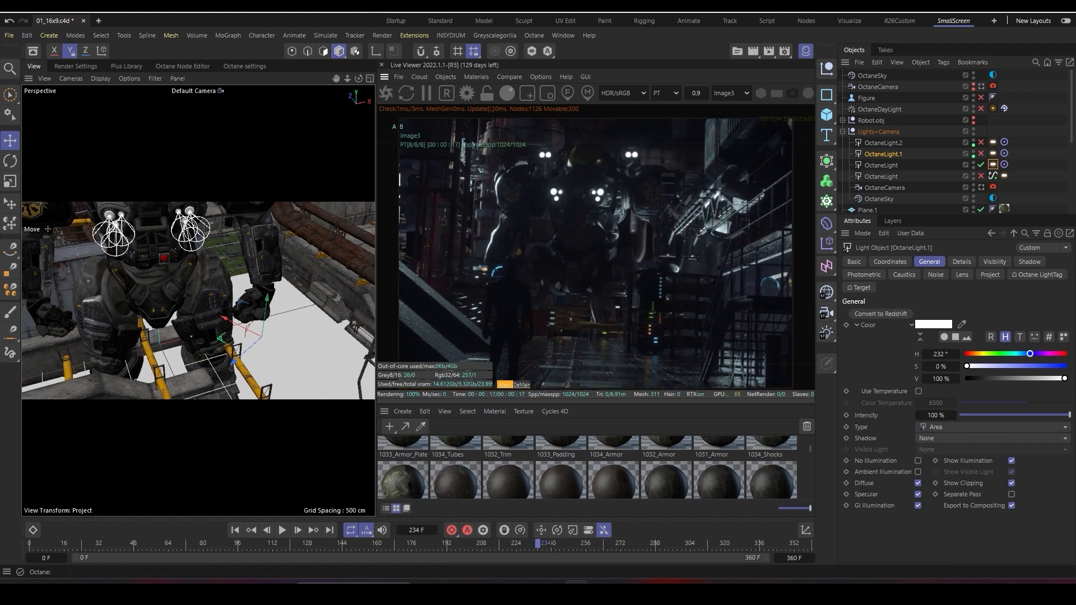
# Step: Examine the human figure on the ground in front of the mech from close behind
pyautogui.keyDown('alt'); pyautogui.moveTo(224, 303); pyautogui.dragTo(124, 303, button='right'); pyautogui.keyUp('alt')
pyautogui.keyDown('alt'); pyautogui.moveTo(199, 301); pyautogui.dragTo(263, 308); pyautogui.keyUp('alt')
pyautogui.keyDown('alt'); pyautogui.moveTo(224, 347); pyautogui.dragTo(205, 299, button='middle'); pyautogui.keyUp('alt')
pyautogui.keyDown('alt'); pyautogui.moveTo(204, 300); pyautogui.dragTo(252, 300, button='right'); pyautogui.keyUp('alt')
pyautogui.keyDown('alt'); pyautogui.moveTo(252, 336); pyautogui.dragTo(213, 280, button='middle'); pyautogui.keyUp('alt')
pyautogui.keyDown('alt'); pyautogui.moveTo(213, 281); pyautogui.dragTo(196, 297); pyautogui.keyUp('alt')
pyautogui.keyDown('alt'); pyautogui.moveTo(196, 336); pyautogui.dragTo(185, 252, button='middle'); pyautogui.keyUp('alt')
pyautogui.keyDown('alt'); pyautogui.moveTo(224, 302); pyautogui.dragTo(185, 302, button='right'); pyautogui.keyUp('alt')
pyautogui.moveTo(200, 291)
pyautogui.keyDown('alt'); pyautogui.mouseDown(button='middle')
pyautogui.moveTo(174, 247)
pyautogui.moveTo(182, 285)
pyautogui.mouseUp(button='middle'); pyautogui.keyUp('alt')
pyautogui.keyDown('alt'); pyautogui.moveTo(196, 303); pyautogui.dragTo(280, 303, button='right'); pyautogui.keyUp('alt')
pyautogui.keyDown('alt'); pyautogui.moveTo(224, 257); pyautogui.dragTo(201, 306, button='middle'); pyautogui.keyUp('alt')
pyautogui.keyDown('alt'); pyautogui.moveTo(202, 305); pyautogui.dragTo(258, 305, button='right'); pyautogui.keyUp('alt')
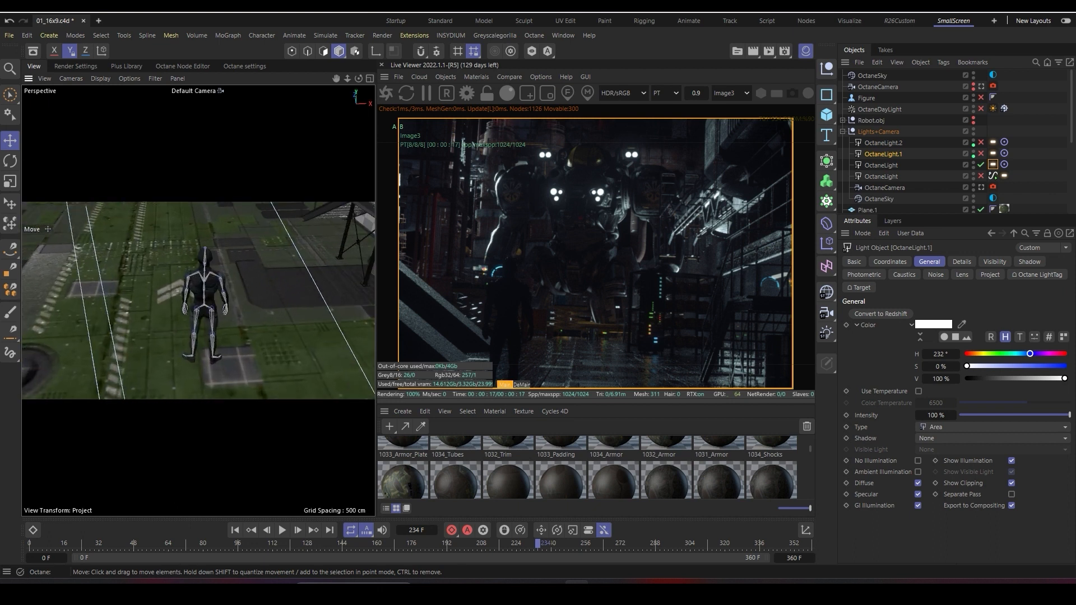
pyautogui.keyDown('alt'); pyautogui.moveTo(205, 305); pyautogui.dragTo(217, 314, button='middle'); pyautogui.keyUp('alt')
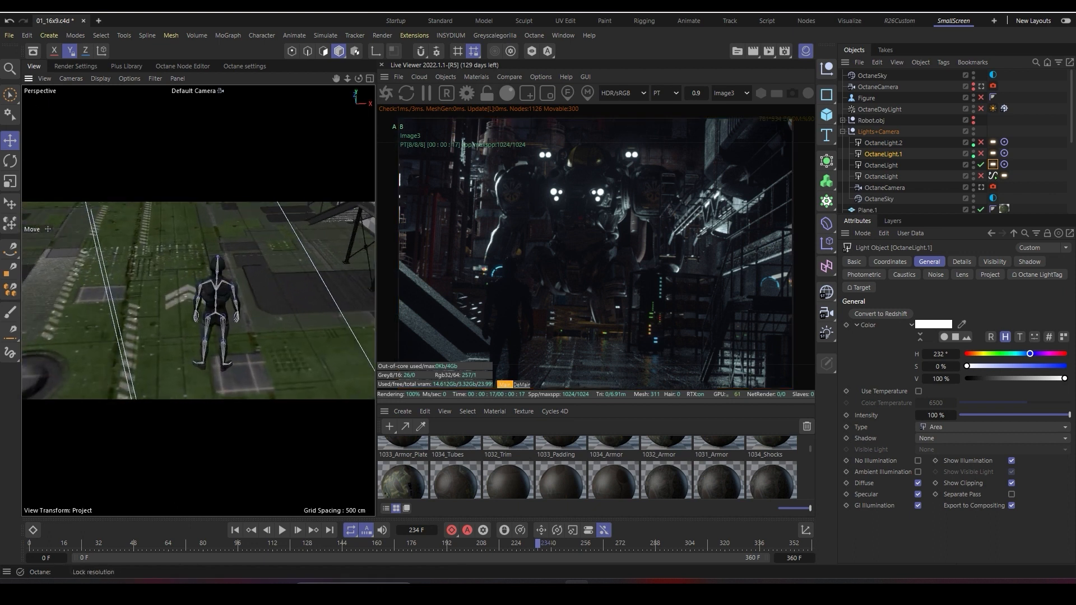
# Step: Turn off the A/B comparison and re-enable OctaneLight.1
pyautogui.click(510, 76)
pyautogui.click(539, 105)
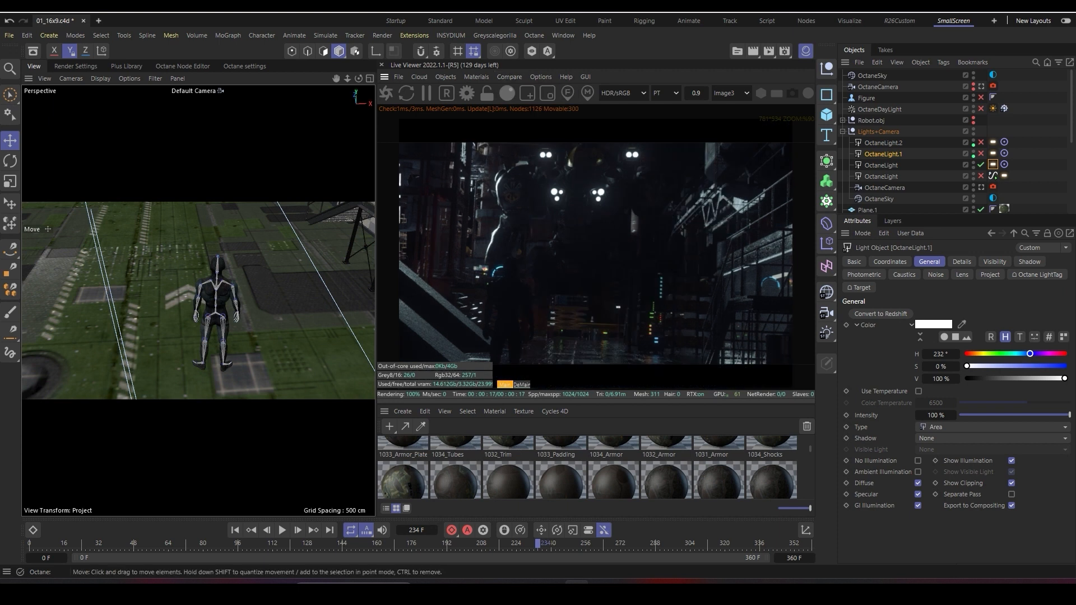
# Step: Add an Octane Targetted Arealight aimed at the Character null
pyautogui.click(218, 294)
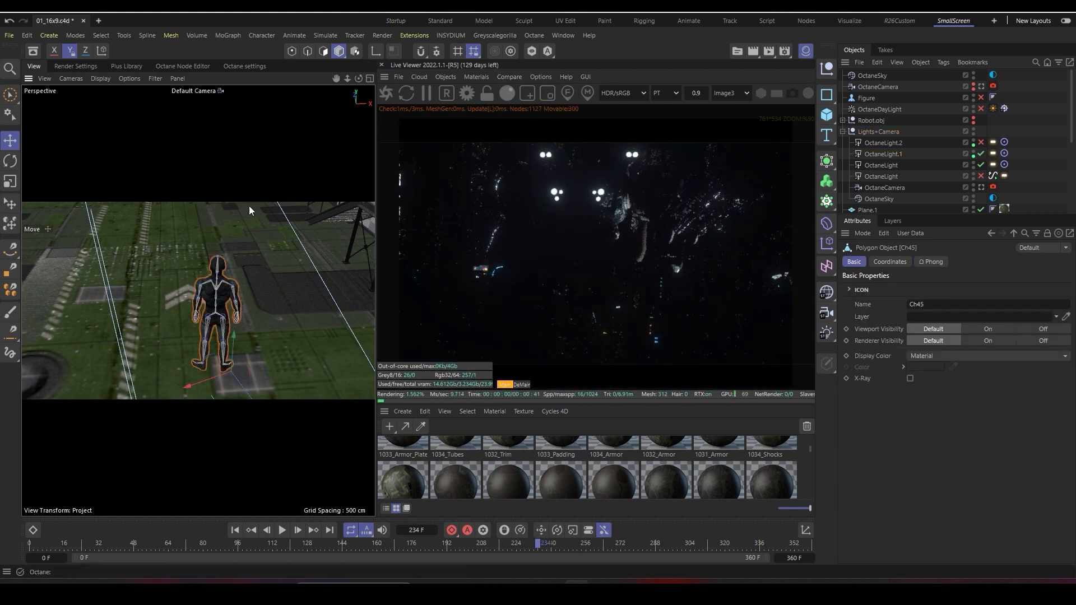
pyautogui.scroll(-5, 905, 152)
pyautogui.click(871, 207)
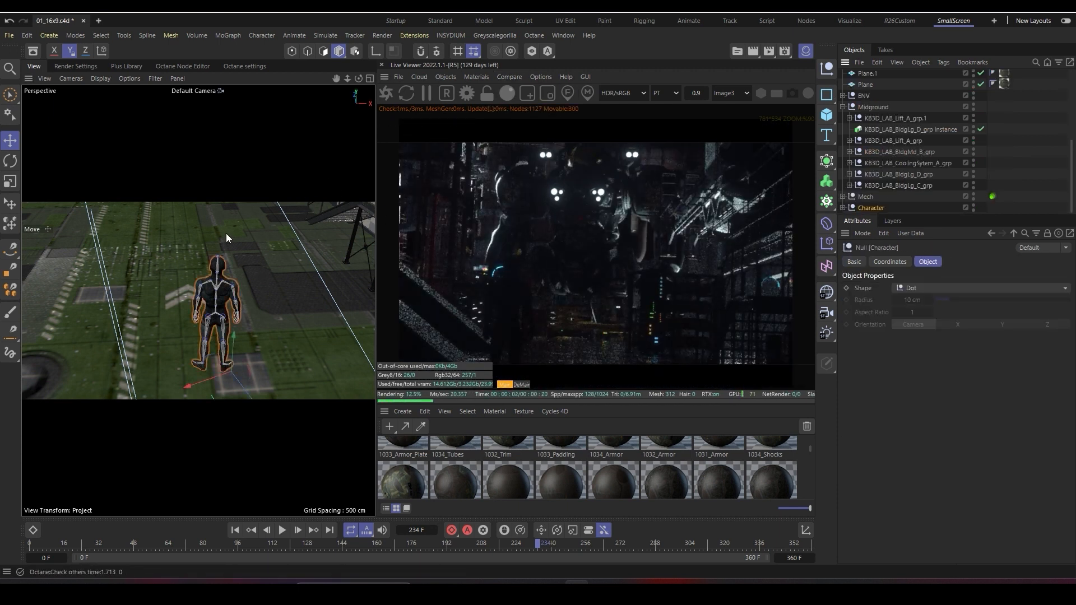
pyautogui.hotkey('shift', 'c')
pyautogui.write('targe')
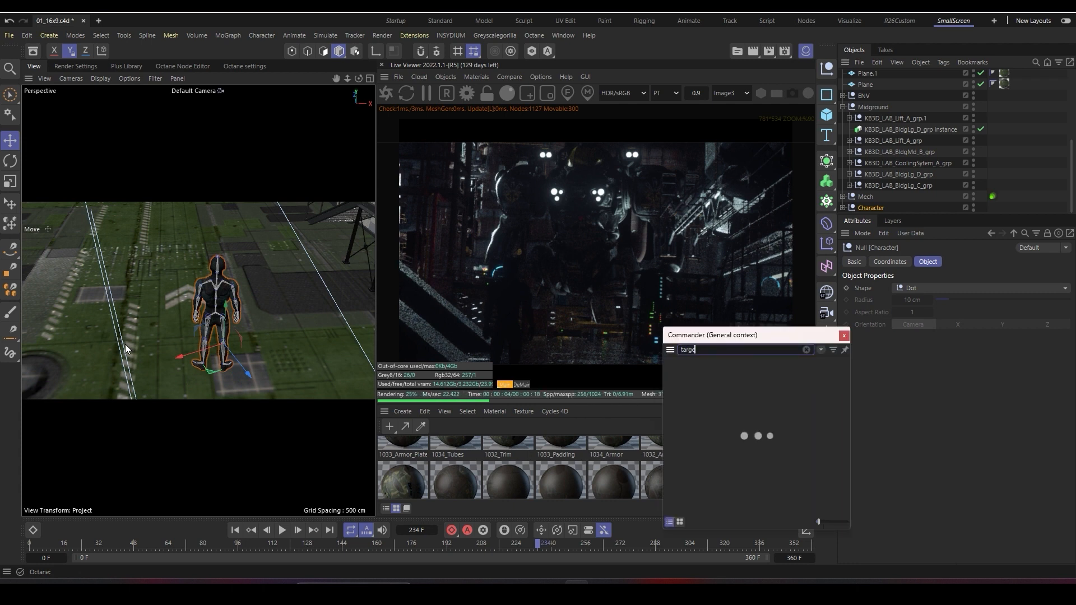
pyautogui.write('t trea')
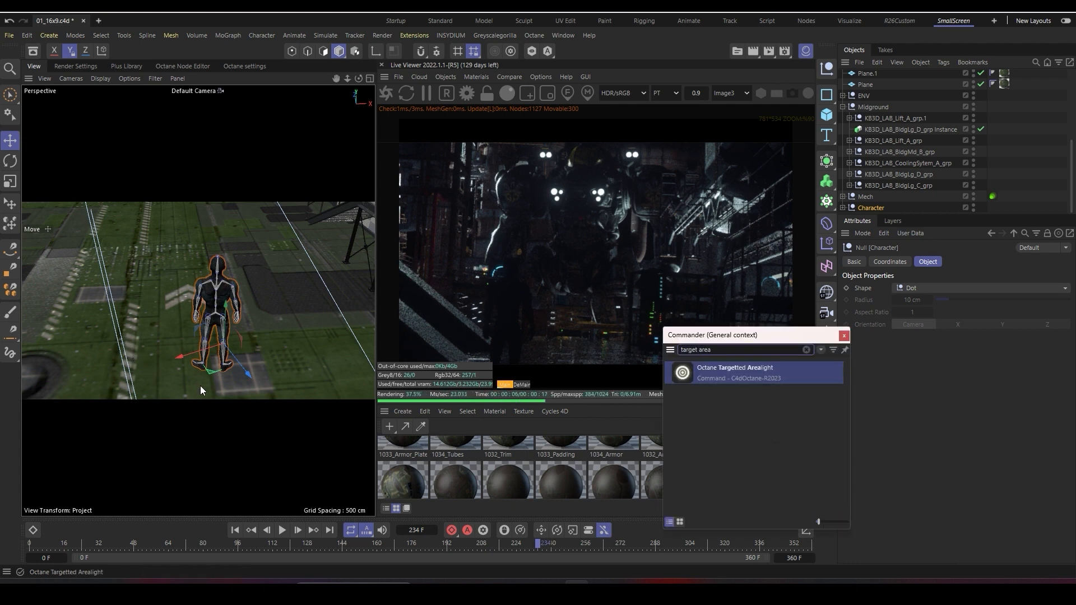
pyautogui.press('Return')
# Step: Move the new targeted area light away from the human figure's feet to a spot in the air near the figure
pyautogui.keyDown('alt'); pyautogui.moveTo(240, 323); pyautogui.dragTo(216, 323, button='right'); pyautogui.keyUp('alt')
pyautogui.keyDown('alt'); pyautogui.moveTo(234, 291); pyautogui.dragTo(265, 316, button='middle'); pyautogui.keyUp('alt')
pyautogui.keyDown('alt'); pyautogui.moveTo(265, 316); pyautogui.dragTo(283, 310); pyautogui.keyUp('alt')
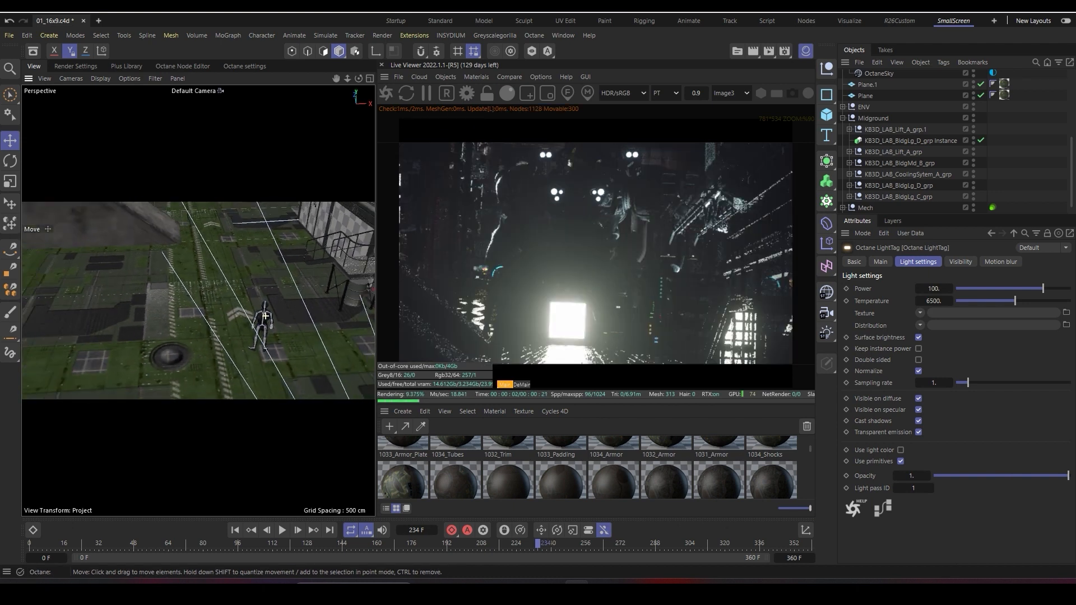
pyautogui.keyDown('alt'); pyautogui.moveTo(265, 316); pyautogui.dragTo(241, 316, button='right'); pyautogui.keyUp('alt')
pyautogui.keyDown('alt'); pyautogui.moveTo(240, 315); pyautogui.dragTo(286, 331); pyautogui.keyUp('alt')
pyautogui.moveTo(298, 246); pyautogui.dragTo(253, 337)
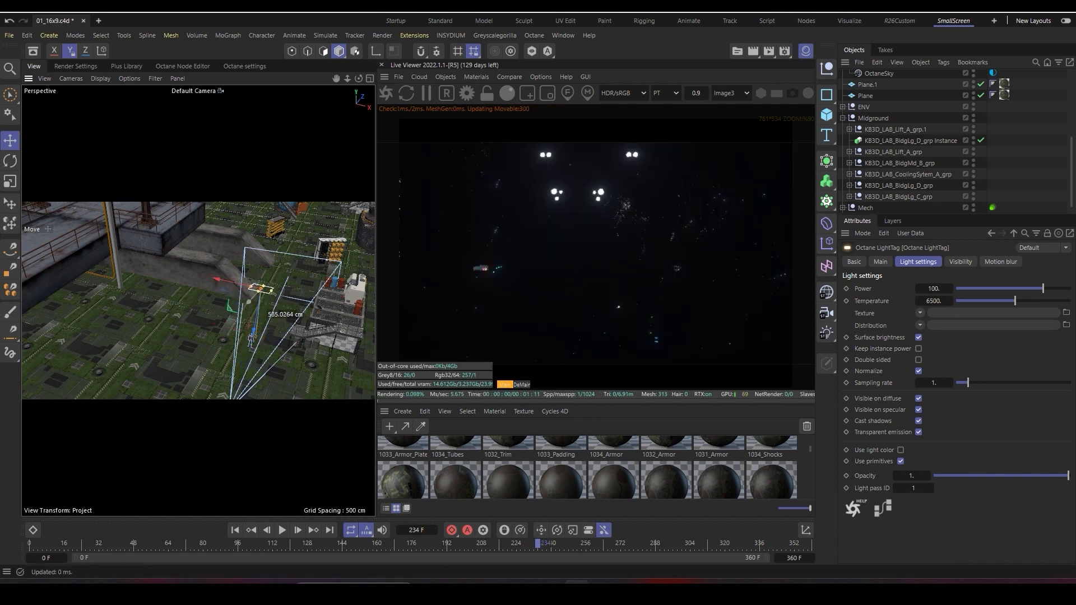
pyautogui.moveTo(253, 332); pyautogui.dragTo(247, 361)
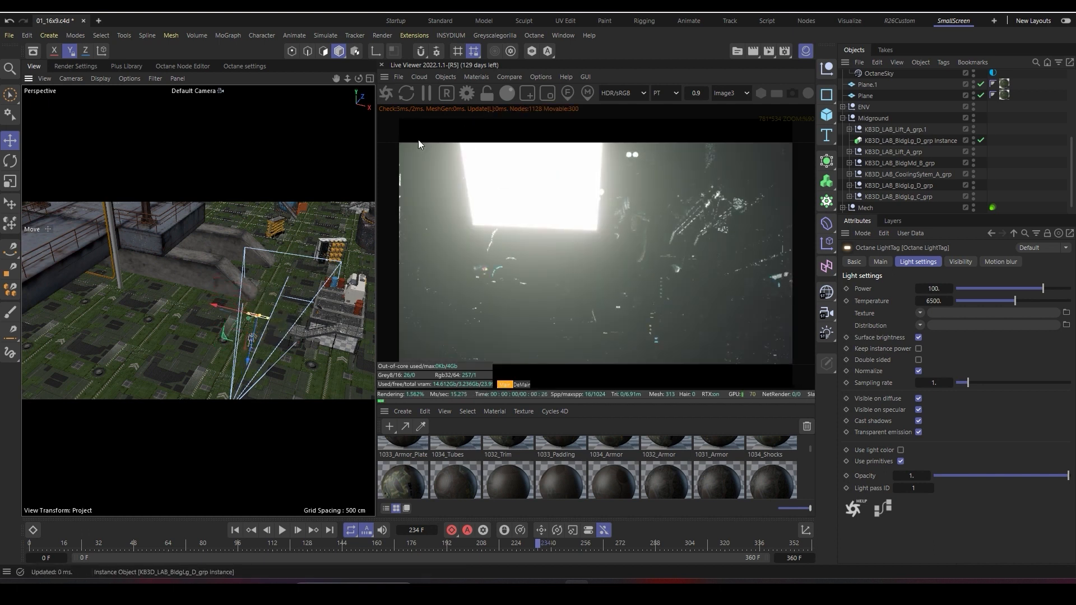
# Step: Lower the new area light's opacity to 0 and delete the light
pyautogui.click(500, 151)
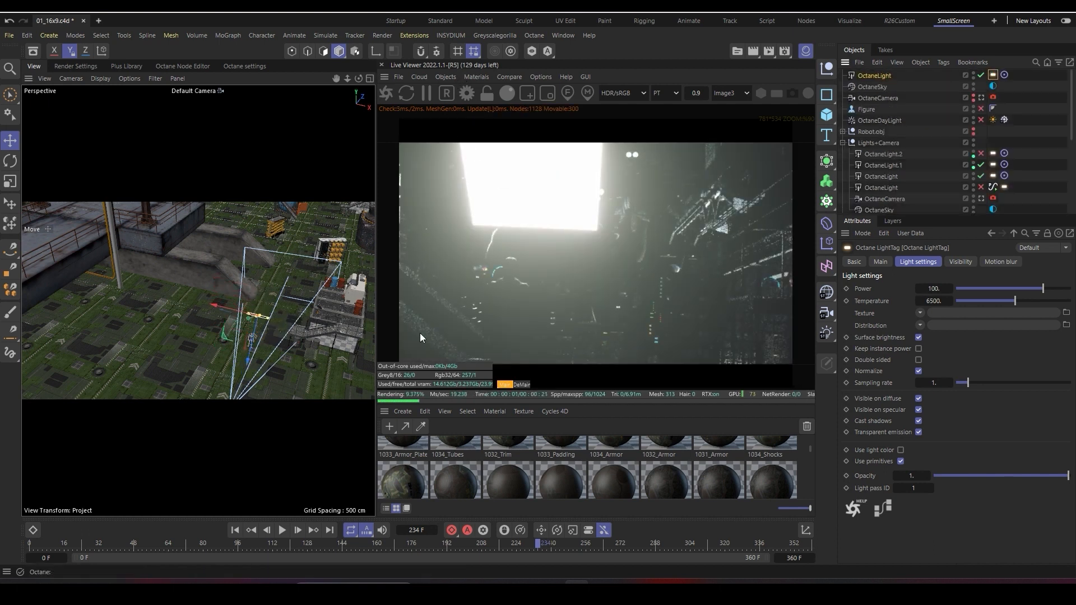
pyautogui.moveTo(1068, 476); pyautogui.dragTo(934, 476)
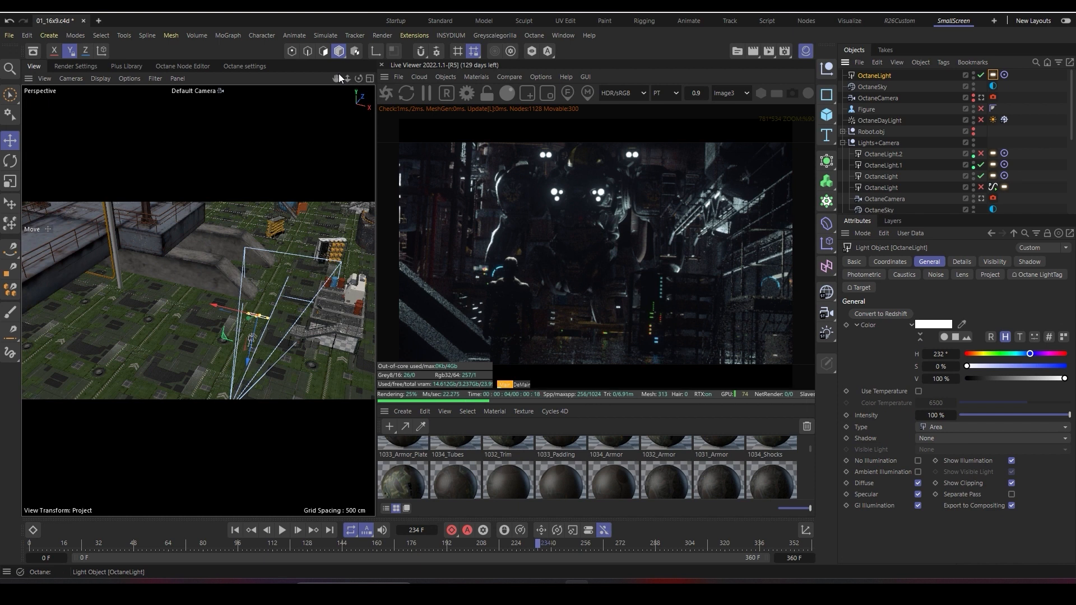
pyautogui.press('Delete')
# Step: Select OctaneLight.2 in the Lights+Camera group and enable it
pyautogui.keyDown('alt'); pyautogui.moveTo(187, 184); pyautogui.dragTo(215, 255, button='middle'); pyautogui.keyUp('alt')
pyautogui.keyDown('alt'); pyautogui.moveTo(216, 255); pyautogui.dragTo(168, 255, button='right'); pyautogui.keyUp('alt')
pyautogui.keyDown('alt'); pyautogui.moveTo(168, 255); pyautogui.dragTo(224, 255); pyautogui.keyUp('alt')
pyautogui.keyDown('alt'); pyautogui.moveTo(198, 255); pyautogui.dragTo(235, 254, button='right'); pyautogui.keyUp('alt')
pyautogui.keyDown('alt'); pyautogui.moveTo(235, 255); pyautogui.dragTo(219, 311, button='middle'); pyautogui.keyUp('alt')
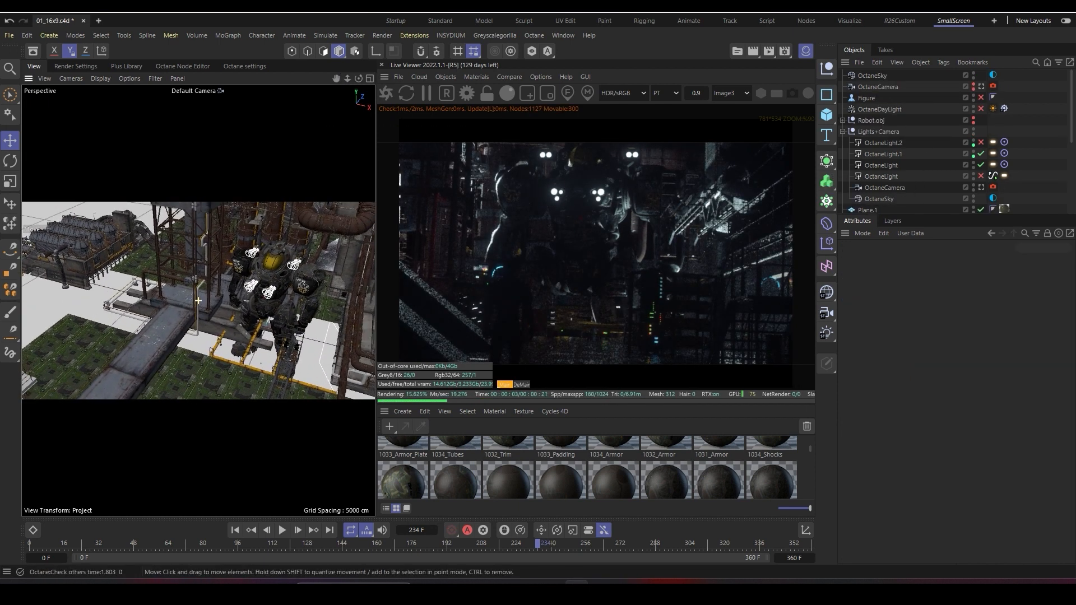
pyautogui.keyDown('alt'); pyautogui.moveTo(218, 303); pyautogui.dragTo(192, 300); pyautogui.keyUp('alt')
pyautogui.keyDown('alt'); pyautogui.moveTo(193, 299); pyautogui.dragTo(359, 271, button='right'); pyautogui.keyUp('alt')
pyautogui.keyDown('alt'); pyautogui.moveTo(359, 272); pyautogui.dragTo(296, 284, button='middle'); pyautogui.keyUp('alt')
pyautogui.keyDown('alt'); pyautogui.moveTo(297, 284); pyautogui.dragTo(312, 282, button='right'); pyautogui.keyUp('alt')
pyautogui.click(883, 143)
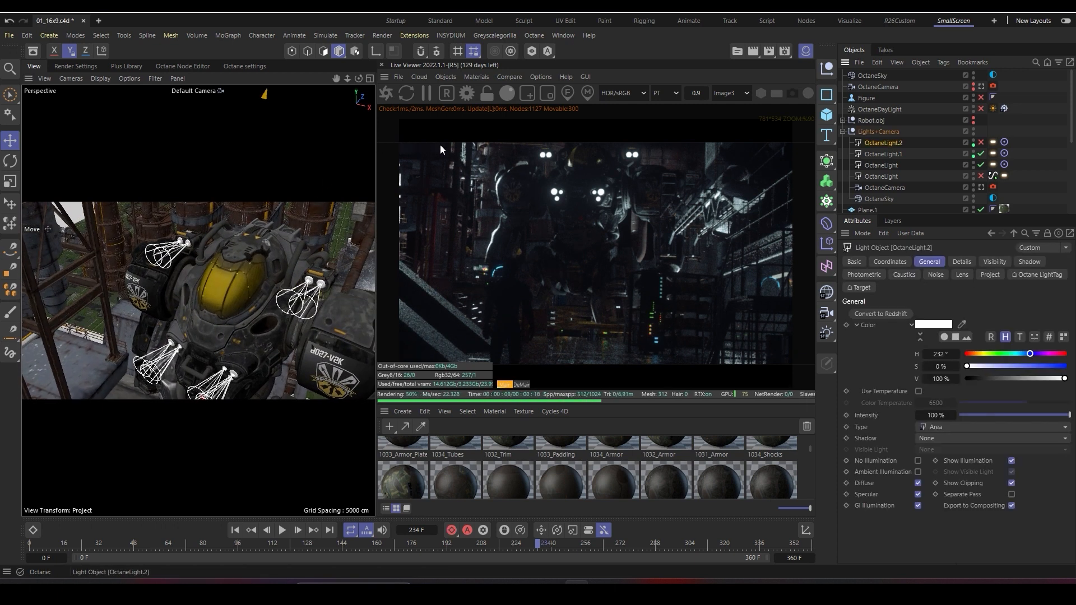
pyautogui.click(980, 143)
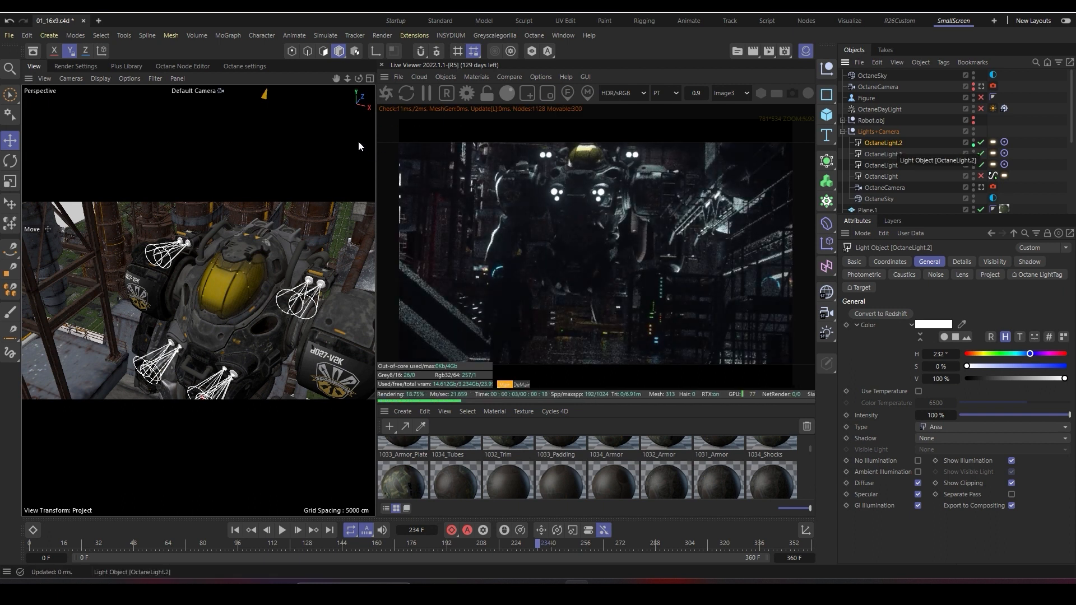
# Step: Set the power of OctaneLight.2 to 10 in its Octane light tag
pyautogui.keyDown('alt'); pyautogui.moveTo(224, 280); pyautogui.dragTo(242, 299, button='middle'); pyautogui.keyUp('alt')
pyautogui.keyDown('alt'); pyautogui.moveTo(242, 299); pyautogui.dragTo(129, 300, button='right'); pyautogui.keyUp('alt')
pyautogui.keyDown('alt'); pyautogui.moveTo(198, 301); pyautogui.dragTo(243, 343, button='middle'); pyautogui.keyUp('alt')
pyautogui.keyDown('alt'); pyautogui.moveTo(243, 343); pyautogui.dragTo(194, 343); pyautogui.keyUp('alt')
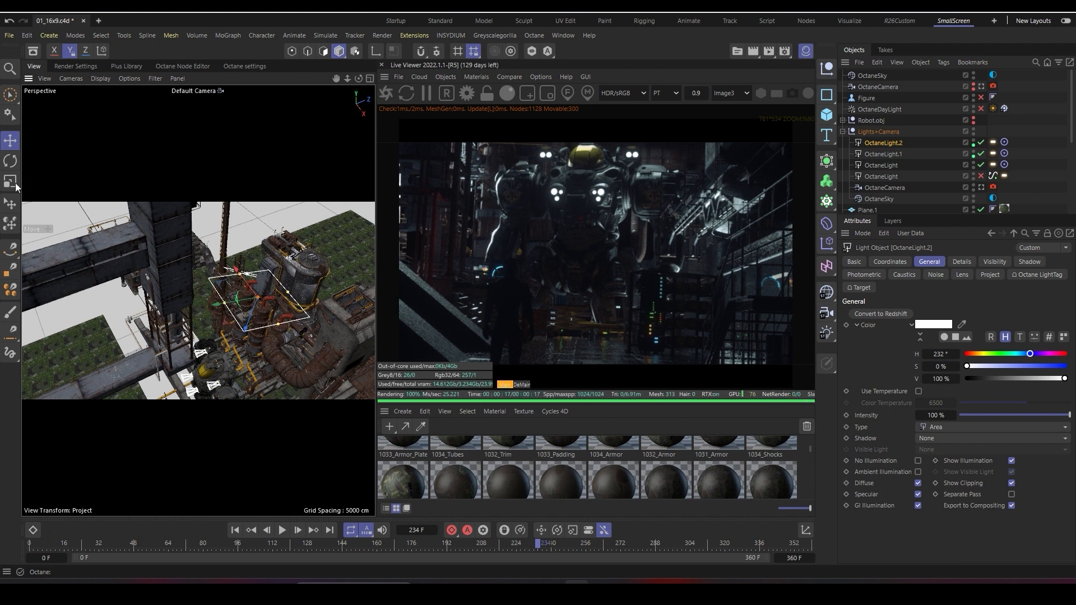
pyautogui.keyDown('alt'); pyautogui.moveTo(201, 302); pyautogui.dragTo(199, 278, button='middle'); pyautogui.keyUp('alt')
pyautogui.click(993, 143)
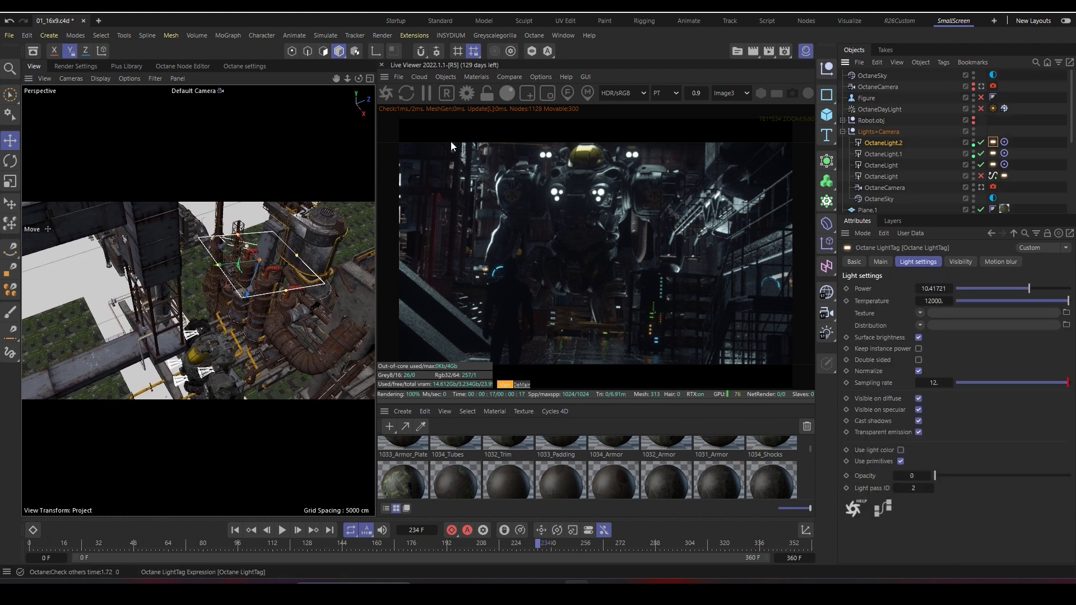
pyautogui.click(939, 289)
pyautogui.write('10')
pyautogui.press('Return')
# Step: Try a power of 100 on OctaneLight.2 and return it to 10
pyautogui.click(939, 288)
pyautogui.write('100')
pyautogui.press('Return')
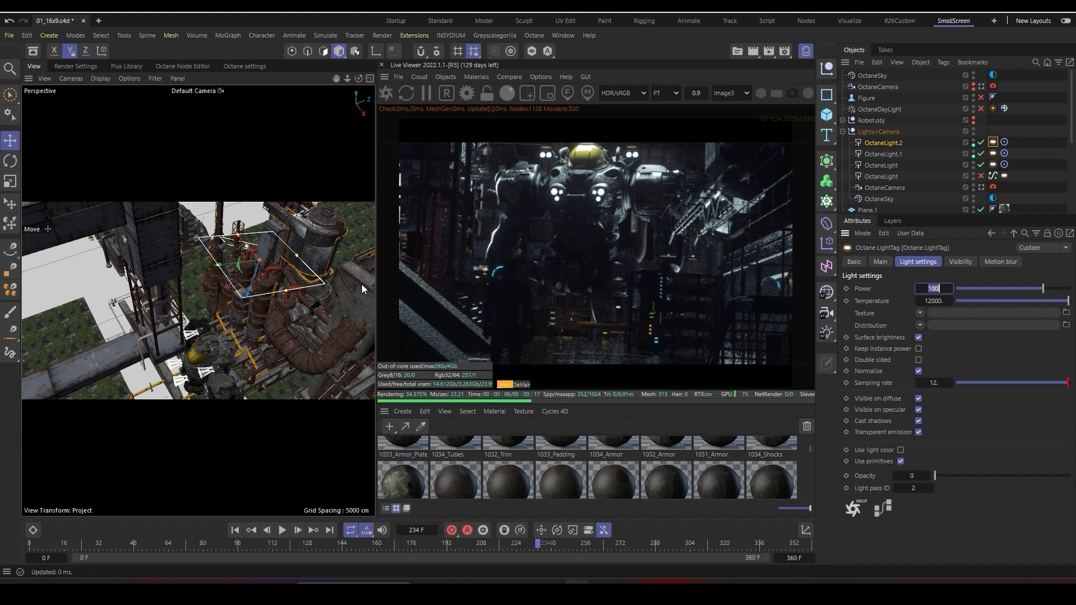
pyautogui.press('BackSpace')
pyautogui.press('Return')
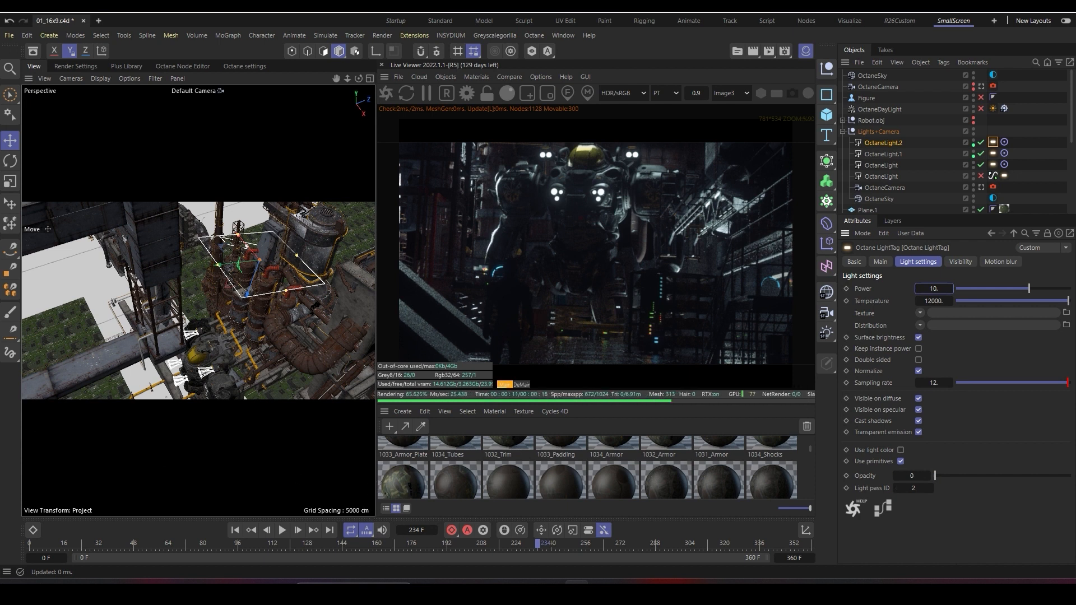
# Step: Examine the mech and the ground and walkway around it from several angles
pyautogui.keyDown('alt'); pyautogui.moveTo(165, 412); pyautogui.dragTo(210, 337, button='middle'); pyautogui.keyUp('alt')
pyautogui.keyDown('alt'); pyautogui.moveTo(210, 337); pyautogui.dragTo(247, 338, button='right'); pyautogui.keyUp('alt')
pyautogui.keyDown('alt'); pyautogui.moveTo(210, 337); pyautogui.dragTo(241, 333); pyautogui.keyUp('alt')
pyautogui.keyDown('alt'); pyautogui.moveTo(216, 335); pyautogui.dragTo(256, 319, button='middle'); pyautogui.keyUp('alt')
pyautogui.moveTo(256, 319)
pyautogui.keyDown('alt'); pyautogui.mouseDown(button='right')
pyautogui.moveTo(221, 319)
pyautogui.moveTo(252, 319)
pyautogui.mouseUp(button='right'); pyautogui.keyUp('alt')
pyautogui.keyDown('alt'); pyautogui.moveTo(241, 334); pyautogui.dragTo(272, 314); pyautogui.keyUp('alt')
pyautogui.keyDown('alt'); pyautogui.moveTo(252, 336); pyautogui.dragTo(236, 336, button='right'); pyautogui.keyUp('alt')
pyautogui.keyDown('alt'); pyautogui.moveTo(239, 356); pyautogui.dragTo(247, 353); pyautogui.keyUp('alt')
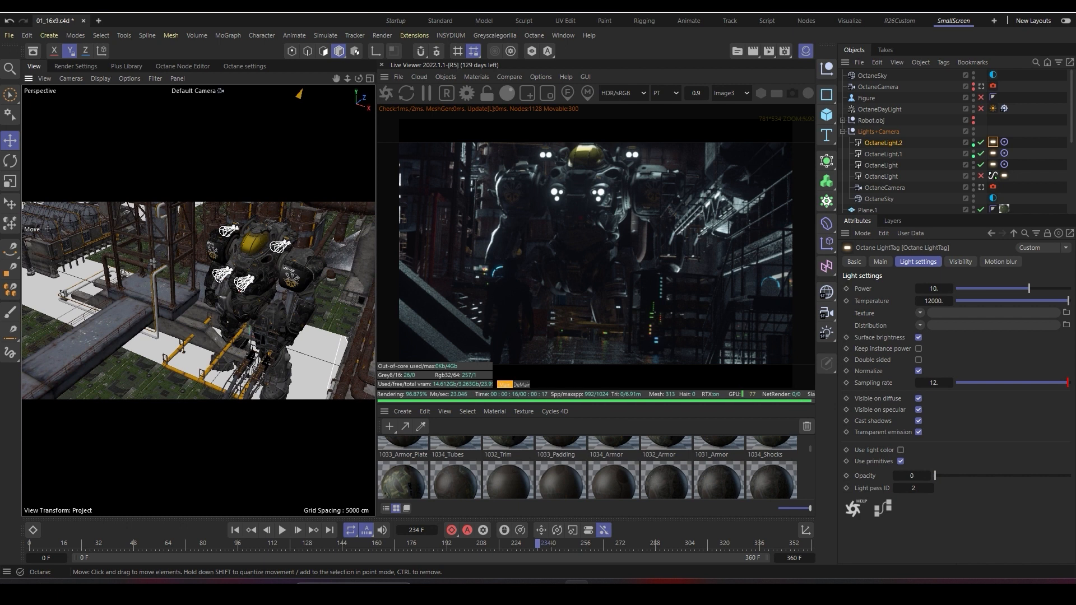
pyautogui.keyDown('alt'); pyautogui.moveTo(196, 302); pyautogui.dragTo(236, 334); pyautogui.keyUp('alt')
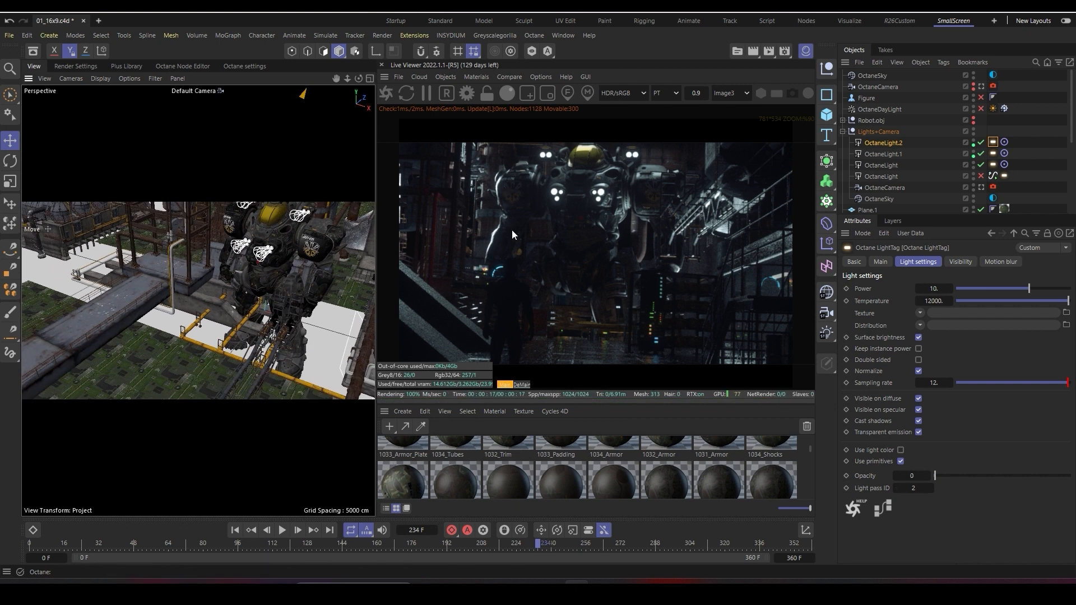
# Step: Set the light pass ID of OctaneLight.2 to 1
pyautogui.click(993, 165)
pyautogui.click(993, 143)
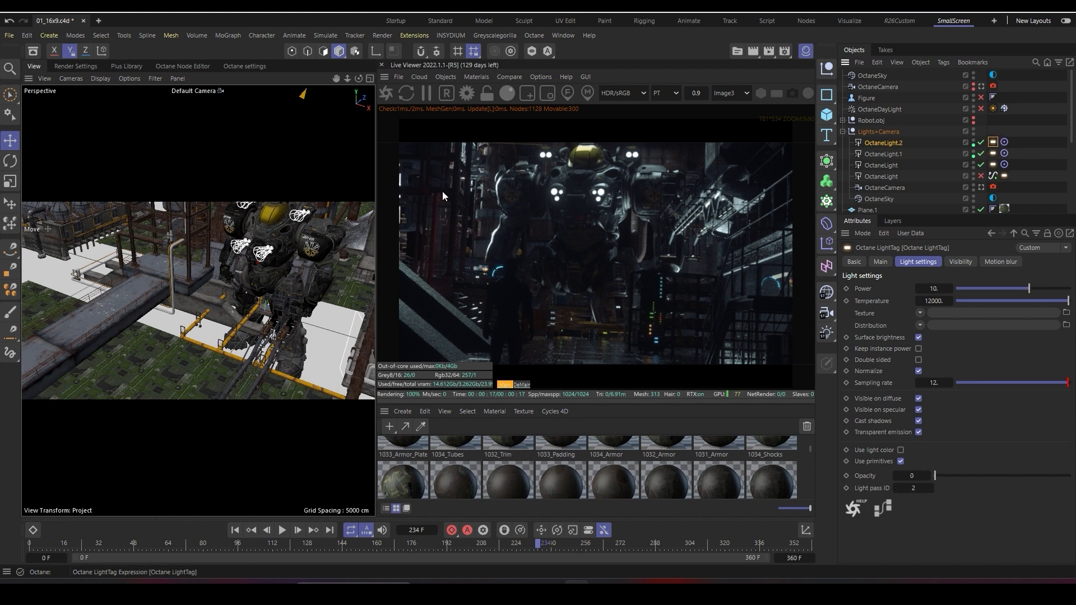
pyautogui.click(913, 488)
pyautogui.write('1')
pyautogui.press('Return')
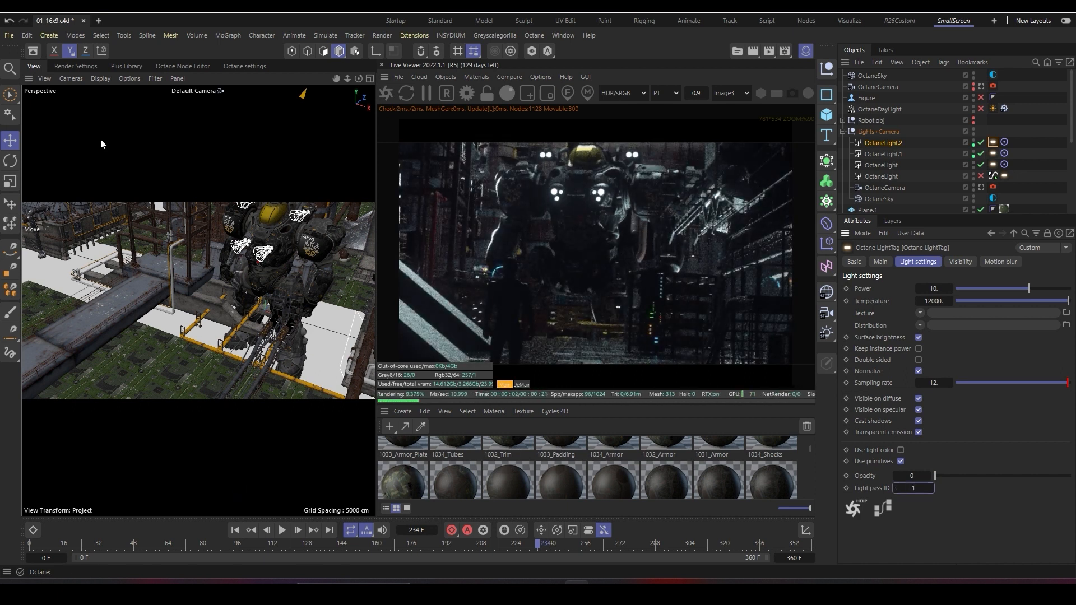
# Step: Examine the placement of OctaneLight.2 relative to the mech and the surrounding ground from several angles
pyautogui.keyDown('alt'); pyautogui.moveTo(48, 229); pyautogui.dragTo(168, 272); pyautogui.keyUp('alt')
pyautogui.keyDown('alt'); pyautogui.moveTo(167, 271); pyautogui.dragTo(143, 182, button='right'); pyautogui.keyUp('alt')
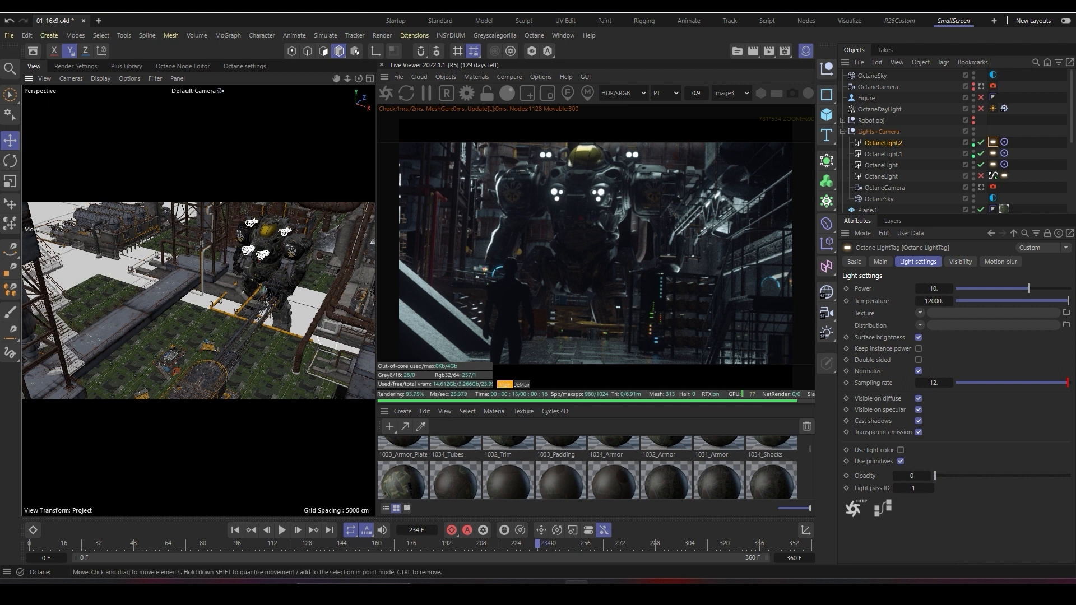
pyautogui.keyDown('alt'); pyautogui.moveTo(246, 249); pyautogui.dragTo(281, 249, button='right'); pyautogui.keyUp('alt')
pyautogui.click(883, 143)
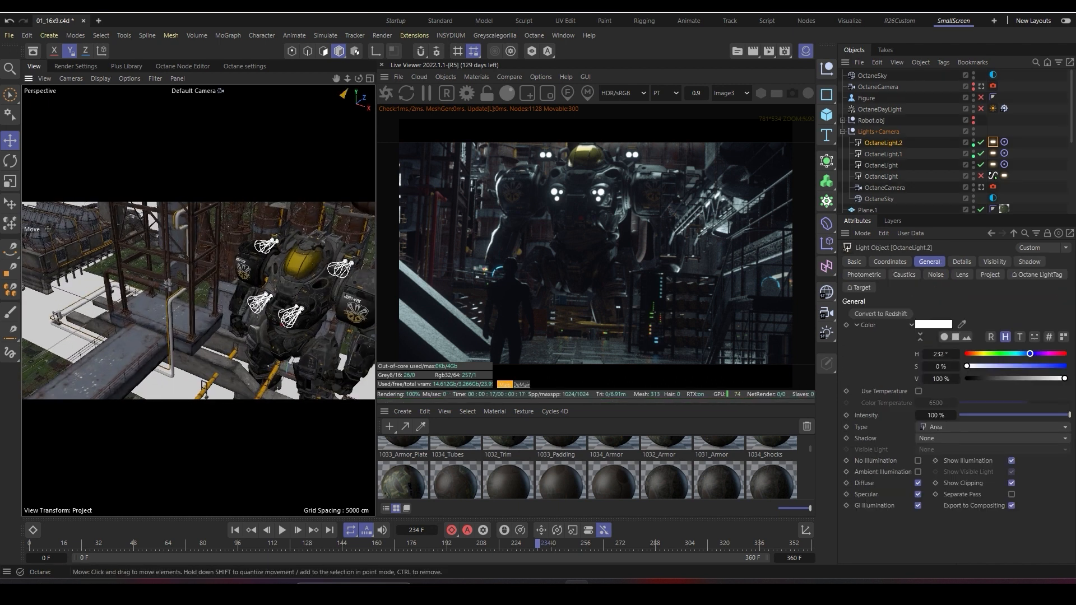
pyautogui.keyDown('alt'); pyautogui.moveTo(280, 331); pyautogui.dragTo(266, 358); pyautogui.keyUp('alt')
pyautogui.keyDown('alt'); pyautogui.moveTo(267, 358); pyautogui.dragTo(248, 384, button='middle'); pyautogui.keyUp('alt')
pyautogui.keyDown('alt'); pyautogui.moveTo(248, 384); pyautogui.dragTo(221, 384, button='right'); pyautogui.keyUp('alt')
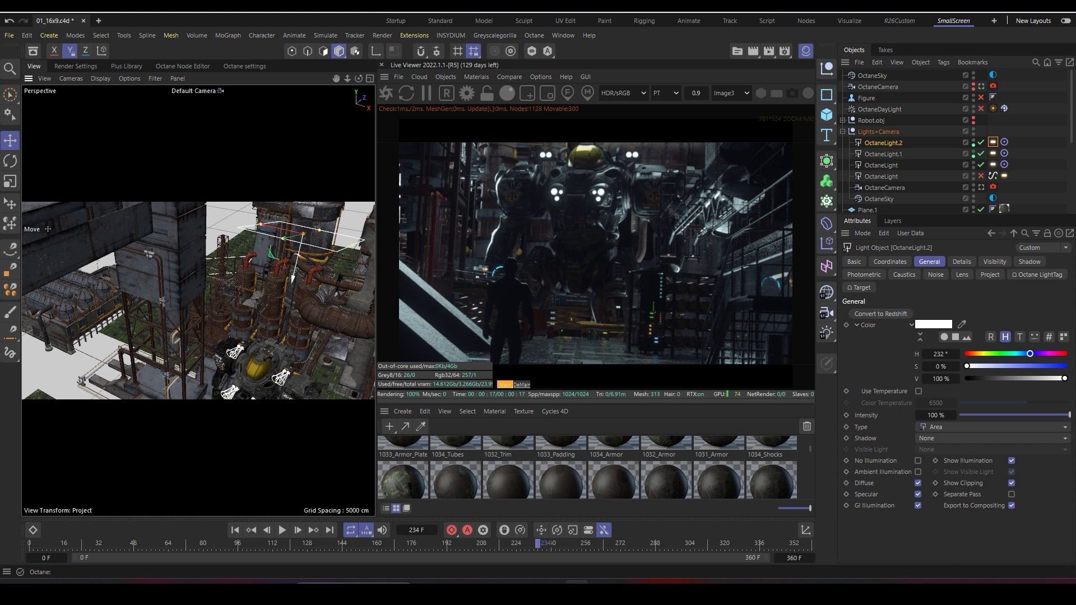
pyautogui.keyDown('alt'); pyautogui.moveTo(252, 364); pyautogui.dragTo(252, 342); pyautogui.keyUp('alt')
pyautogui.keyDown('alt'); pyautogui.moveTo(252, 342); pyautogui.dragTo(314, 336, button='right'); pyautogui.keyUp('alt')
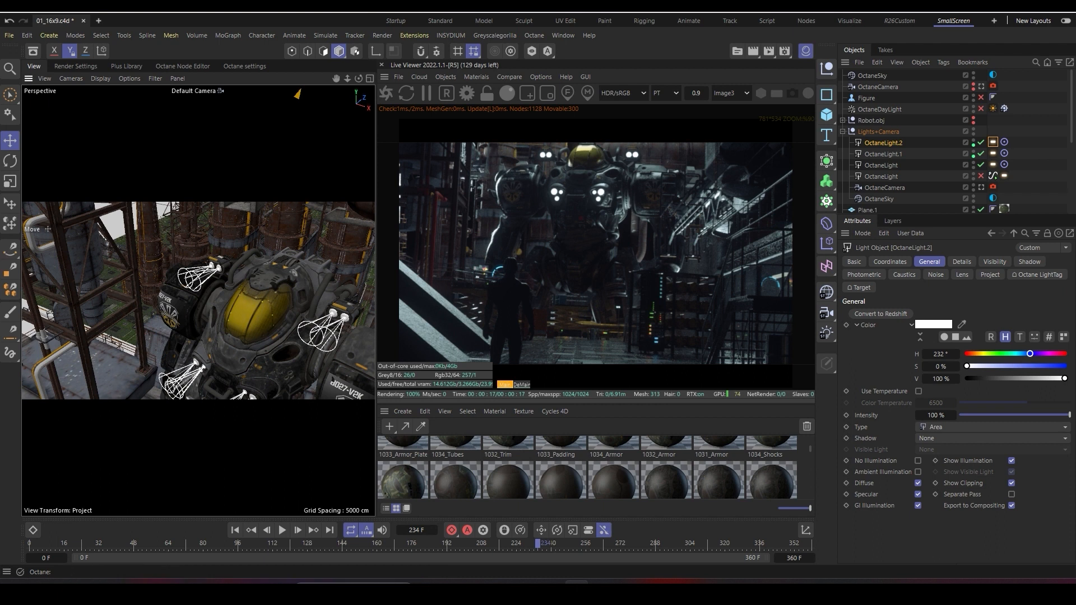
pyautogui.keyDown('alt'); pyautogui.moveTo(246, 347); pyautogui.dragTo(250, 314, button='middle'); pyautogui.keyUp('alt')
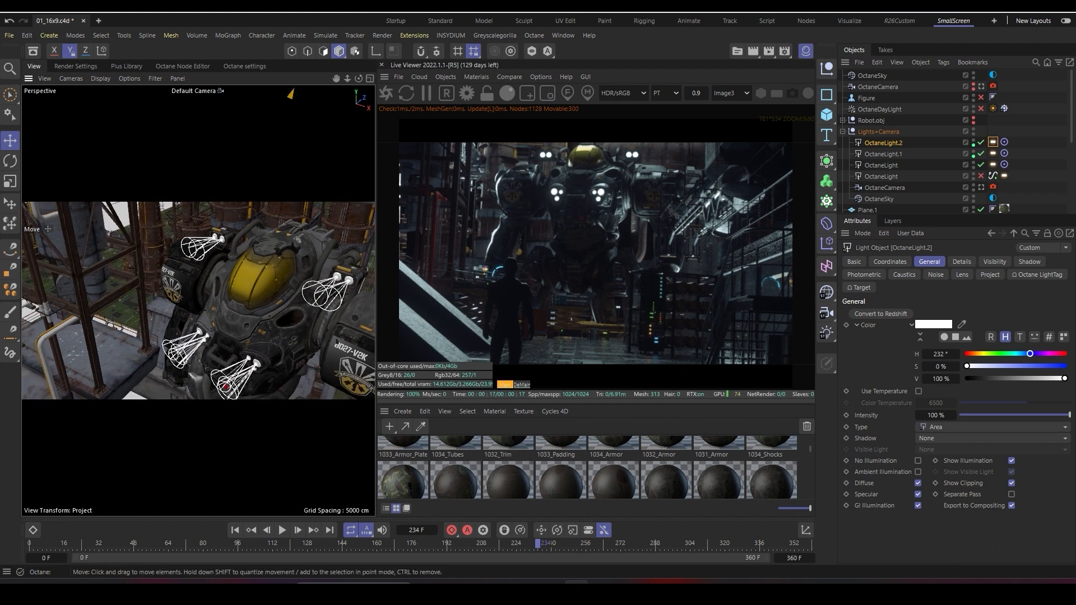
# Step: Collapse the Midground group and delete the Octane ObjectTag from the Mech null
pyautogui.scroll(-3, 886, 168)
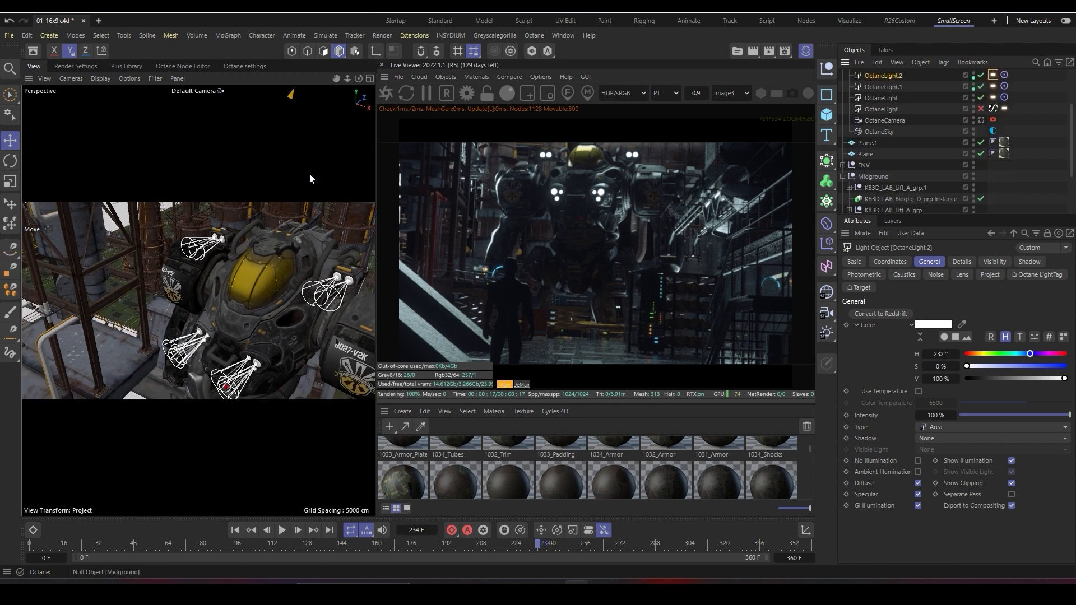
pyautogui.click(842, 176)
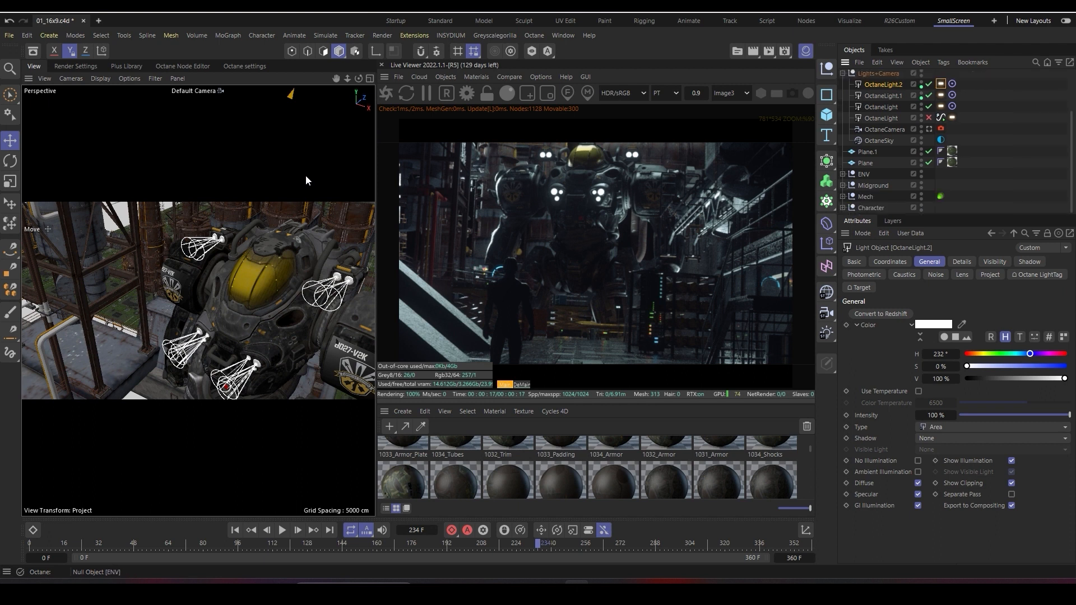
pyautogui.click(328, 200)
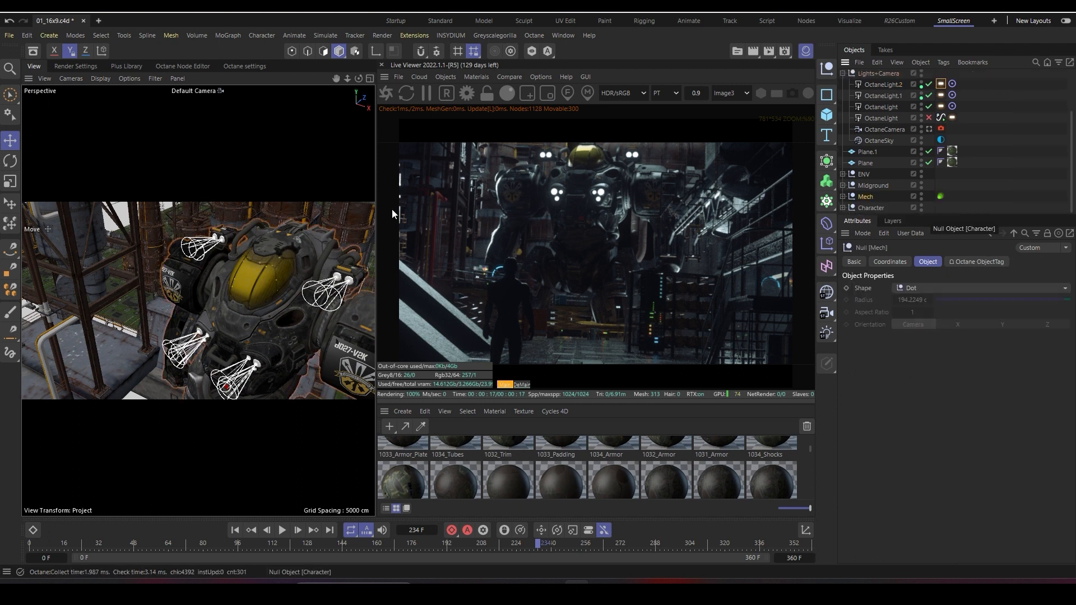
pyautogui.click(941, 196)
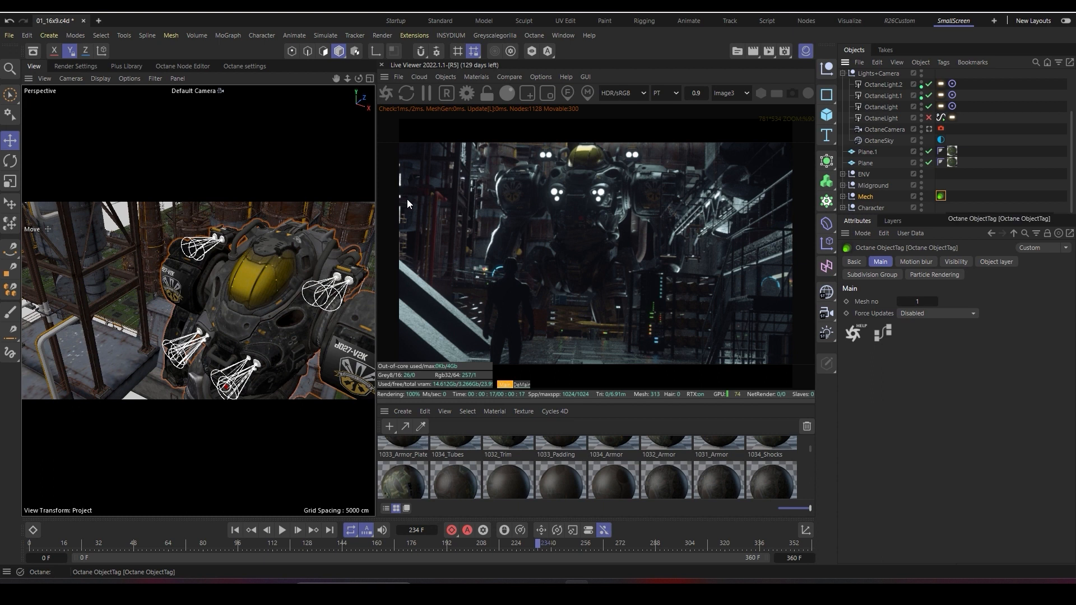
pyautogui.press('Delete')
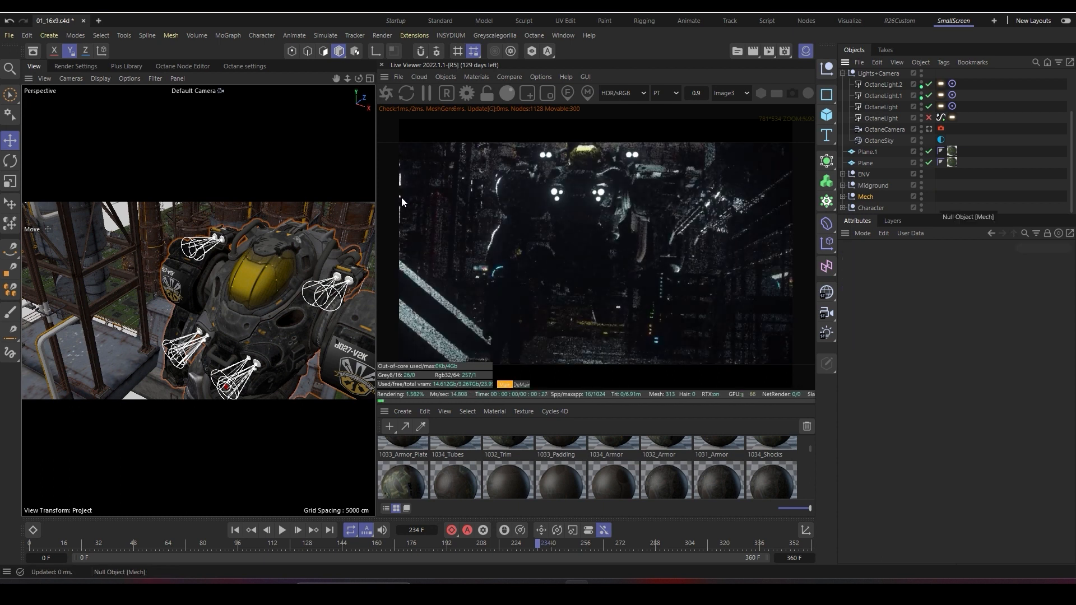
# Step: Add a new Octane ObjectTag to the Mech null and open its Object layer settings
pyautogui.hotkey('shift', 'c')
pyautogui.write('object tag')
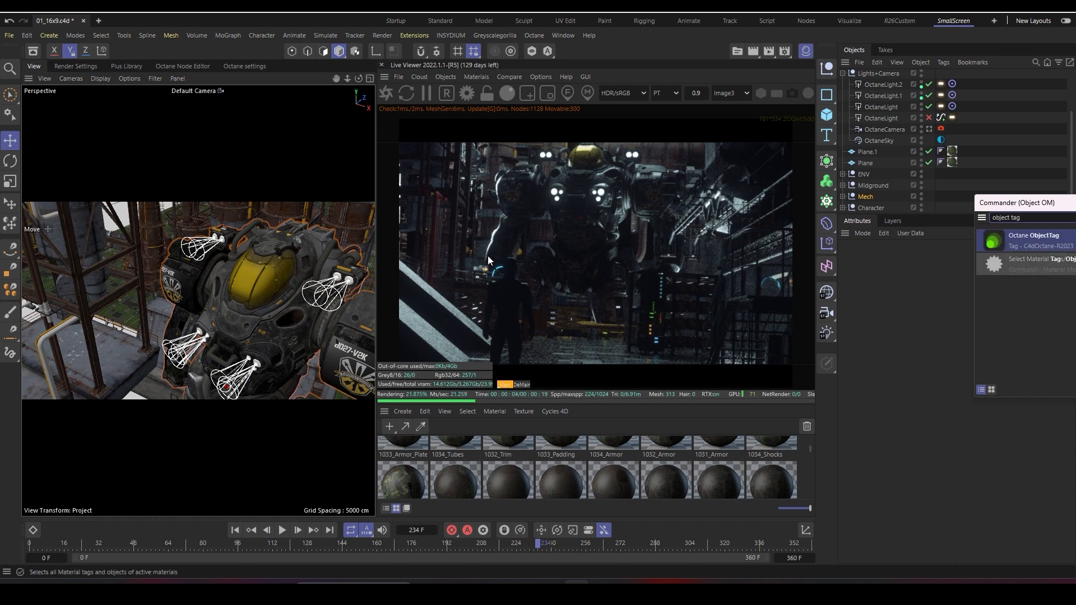
pyautogui.press('Return')
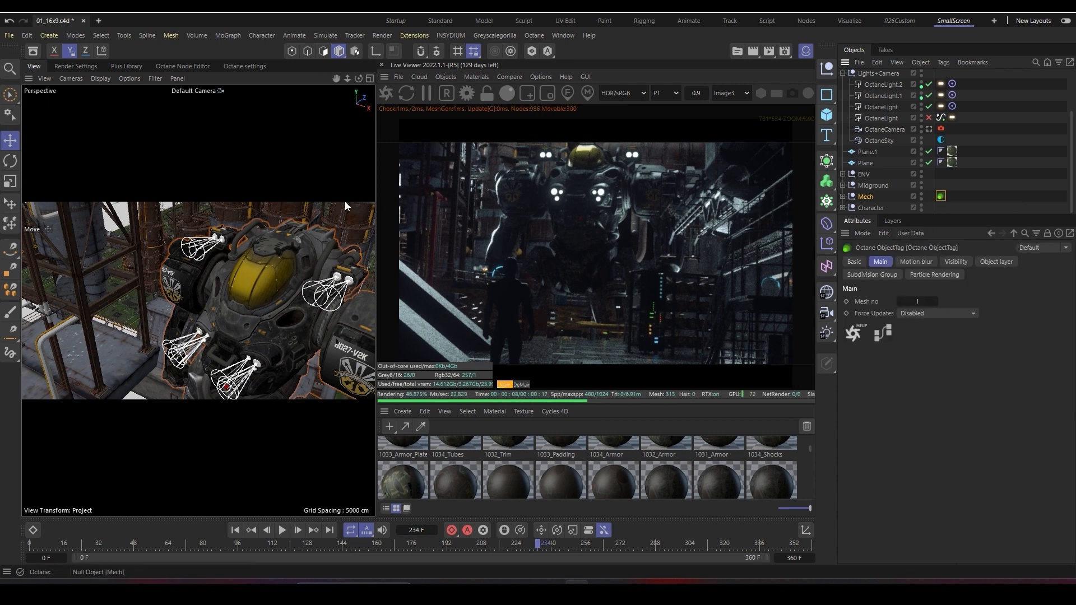
pyautogui.keyDown('alt'); pyautogui.moveTo(271, 264); pyautogui.dragTo(312, 227, button='middle'); pyautogui.keyUp('alt')
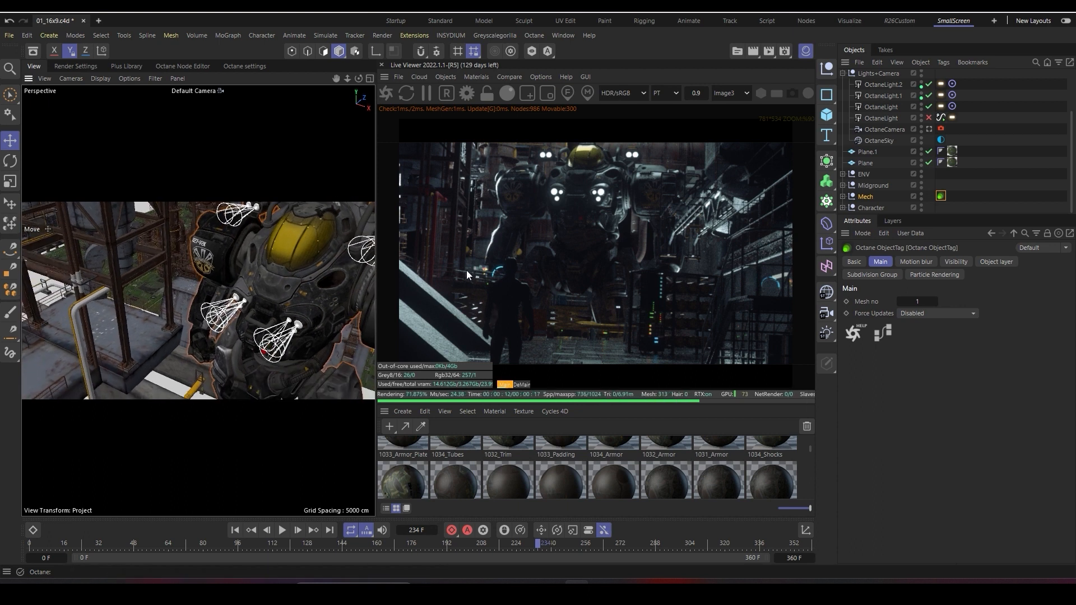
pyautogui.click(996, 261)
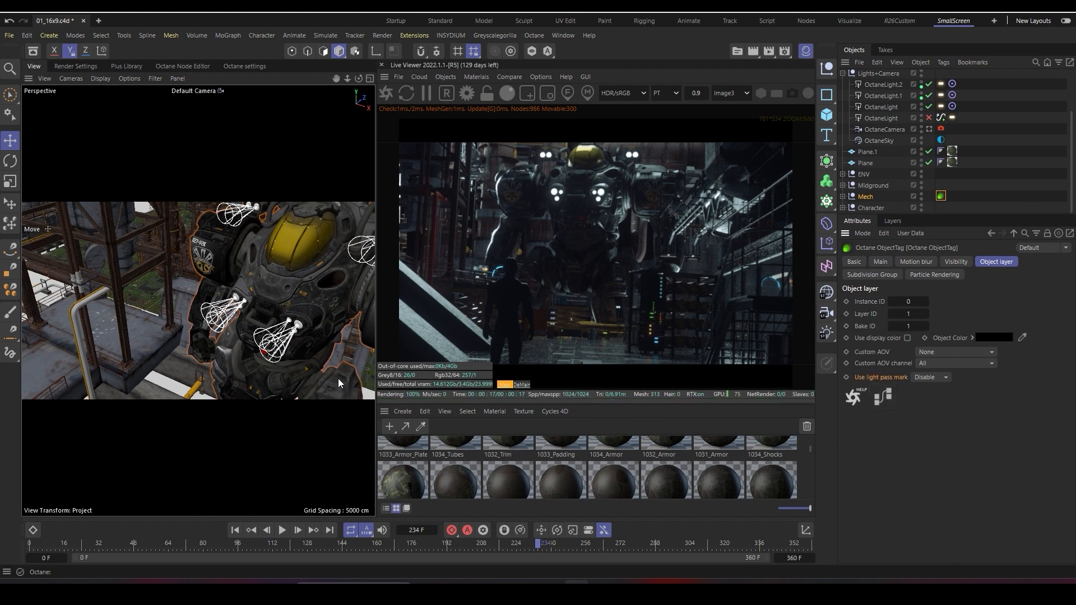
# Step: Enable the light pass mask on the Mech's Octane ObjectTag and examine its mask options
pyautogui.click(931, 377)
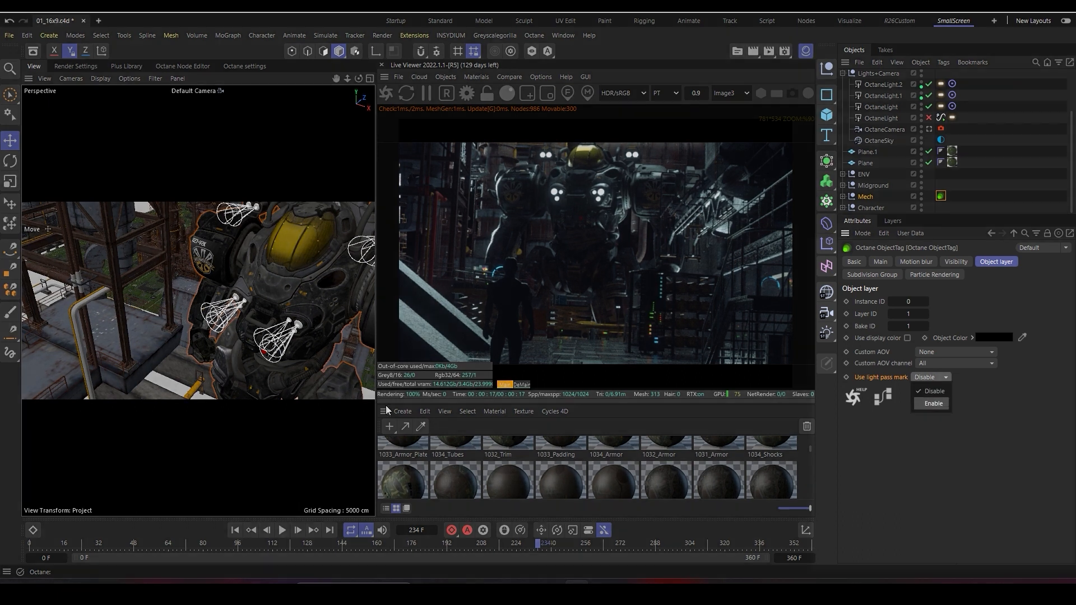
pyautogui.click(931, 404)
pyautogui.moveTo(376, 335); pyautogui.dragTo(192, 341)
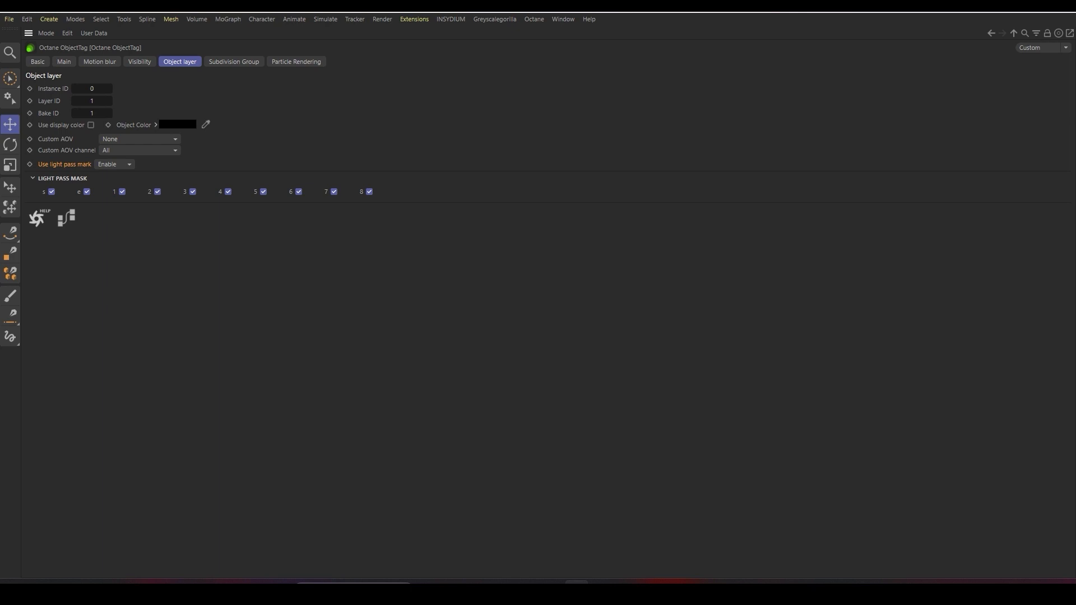
pyautogui.hotkey('ctrl', 'Tab')
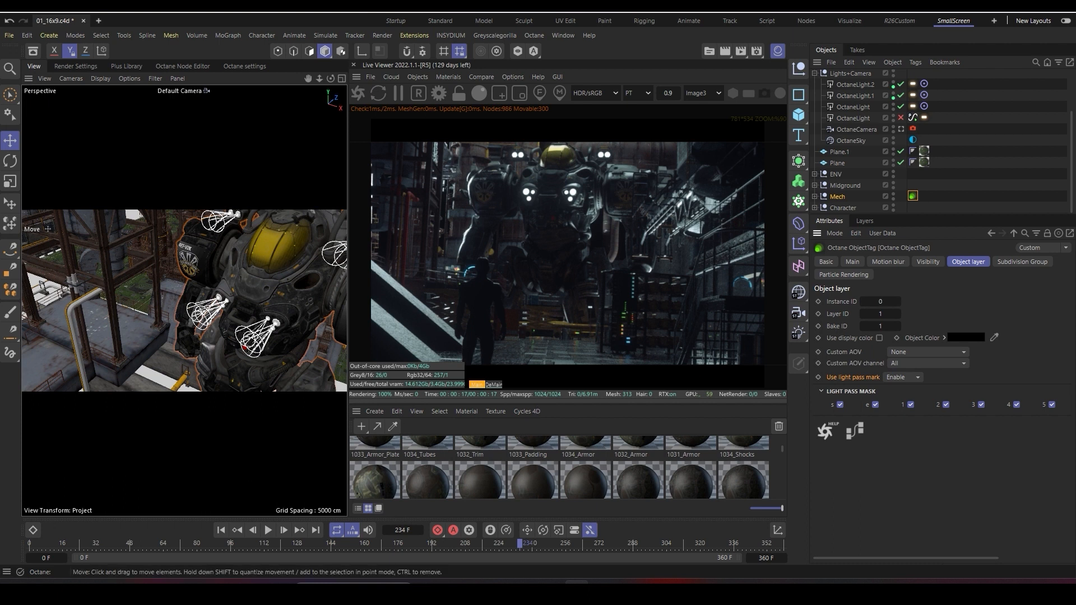
pyautogui.keyDown('alt'); pyautogui.moveTo(300, 300); pyautogui.dragTo(252, 303, button='right'); pyautogui.keyUp('alt')
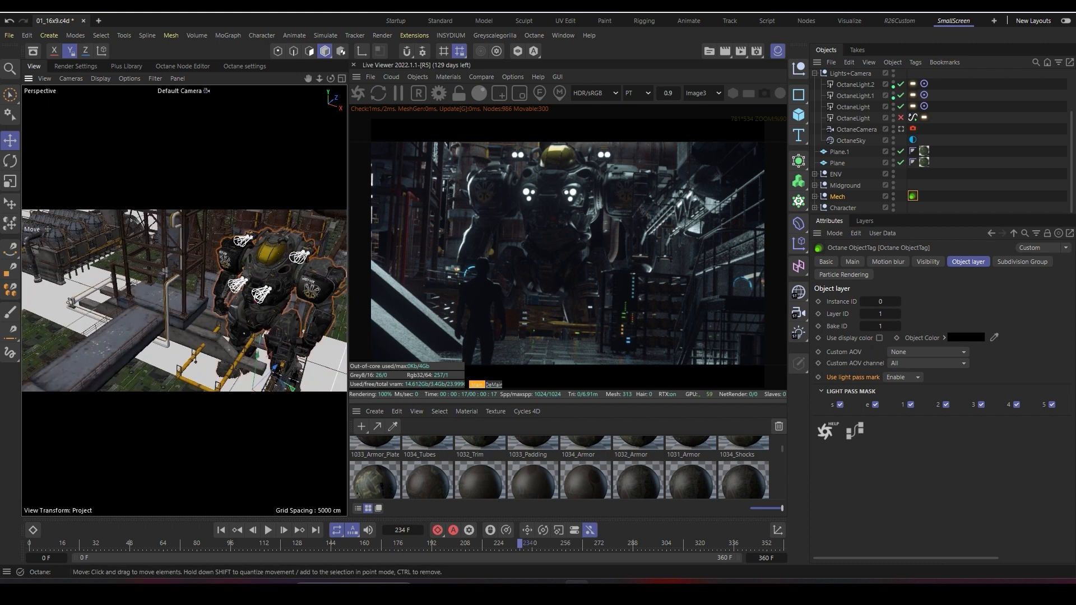
pyautogui.keyDown('alt'); pyautogui.moveTo(269, 305); pyautogui.dragTo(294, 308, button='middle'); pyautogui.keyUp('alt')
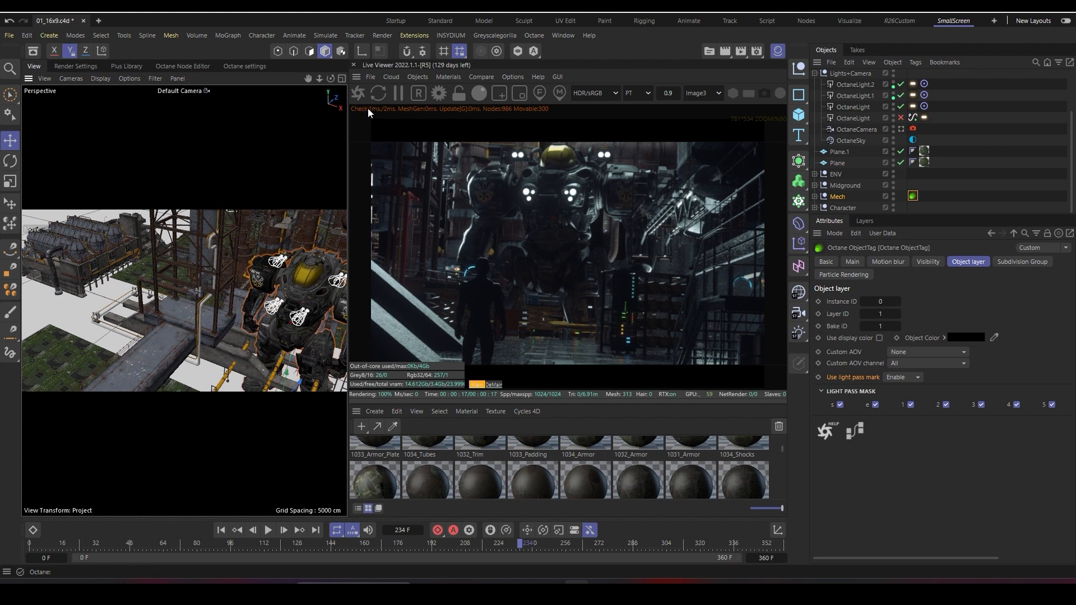
# Step: Raise OctaneLight.2's power to about 743 and set its temperature to about 917
pyautogui.click(912, 84)
pyautogui.moveTo(1018, 289); pyautogui.dragTo(1051, 289)
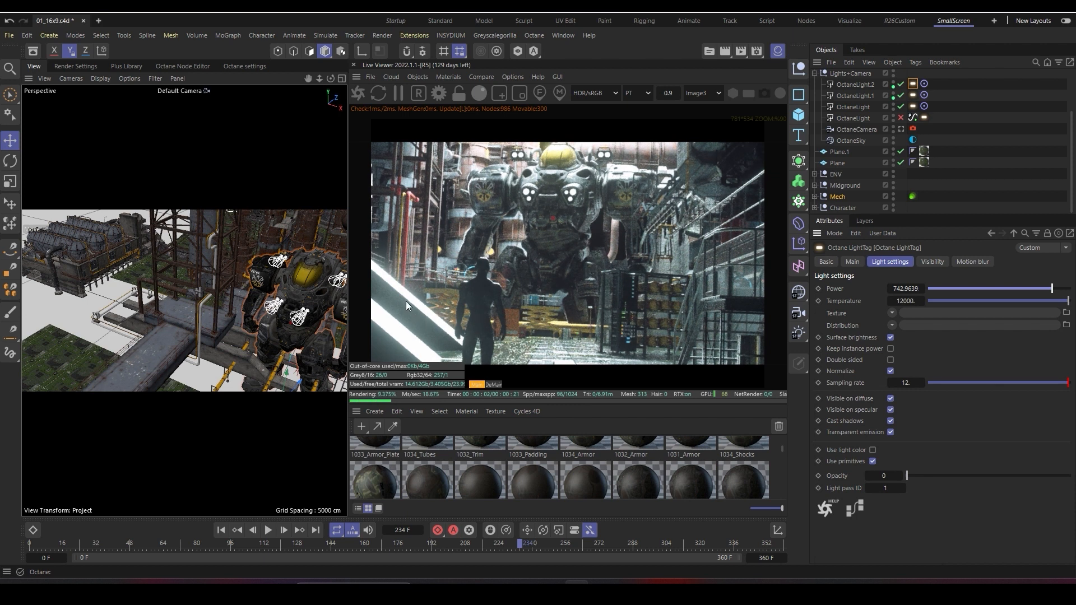
pyautogui.click(933, 301)
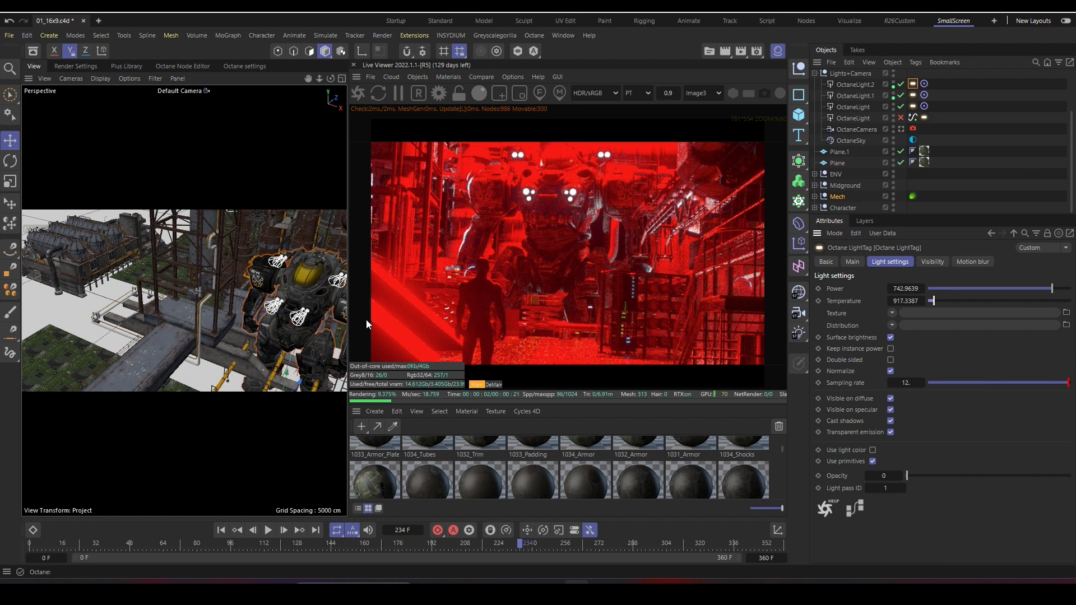
# Step: Exclude light pass 2 from the Mech tag's mask and switch OctaneLight.2 off and on to compare the render
pyautogui.click(912, 196)
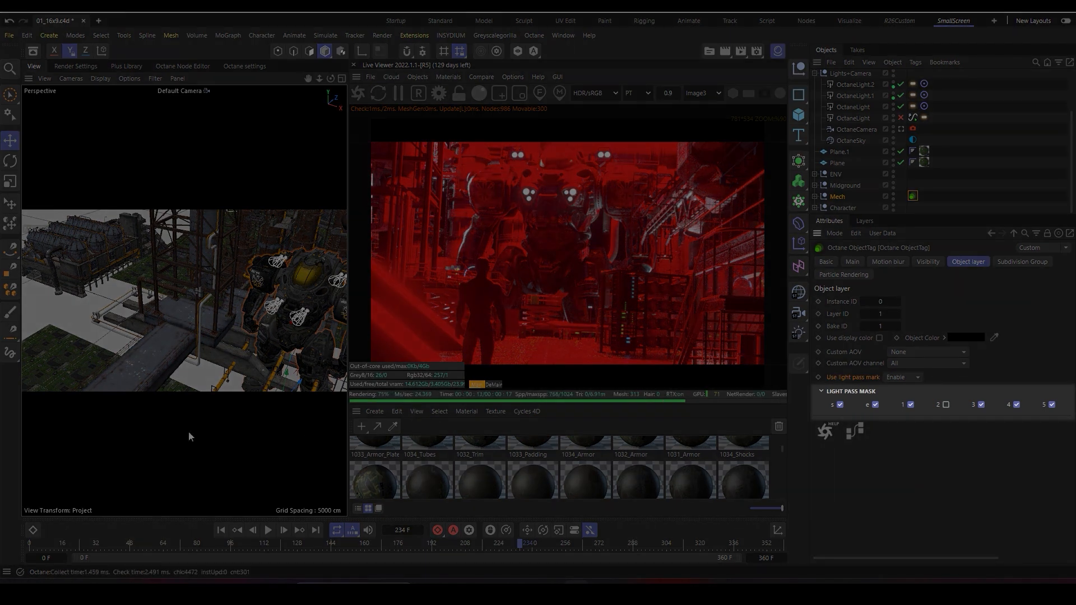
pyautogui.scroll(4, 262, 282)
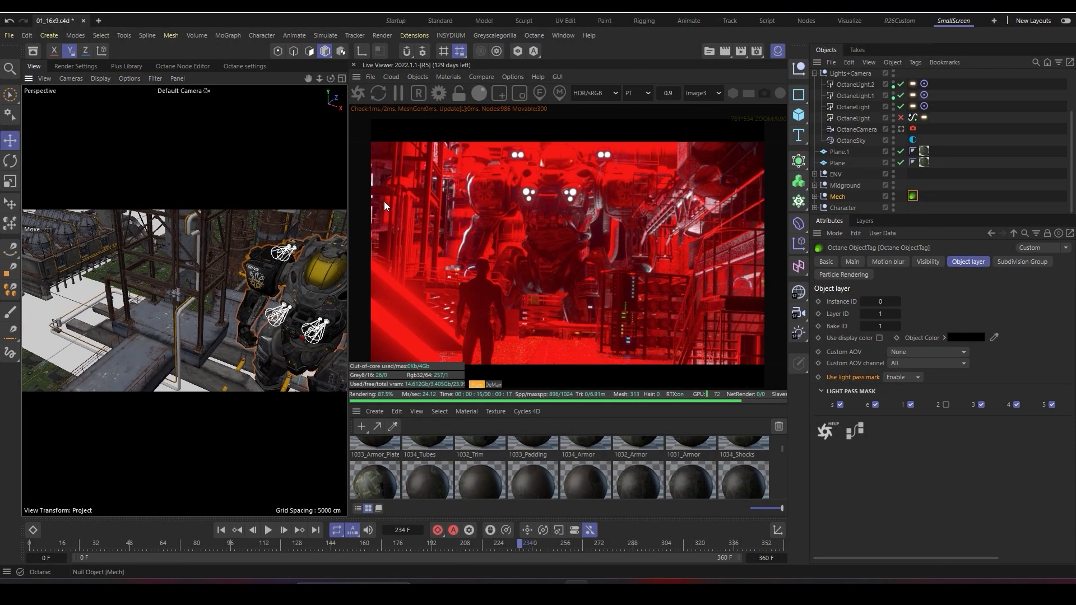
pyautogui.scroll(3, 899, 112)
pyautogui.click(900, 142)
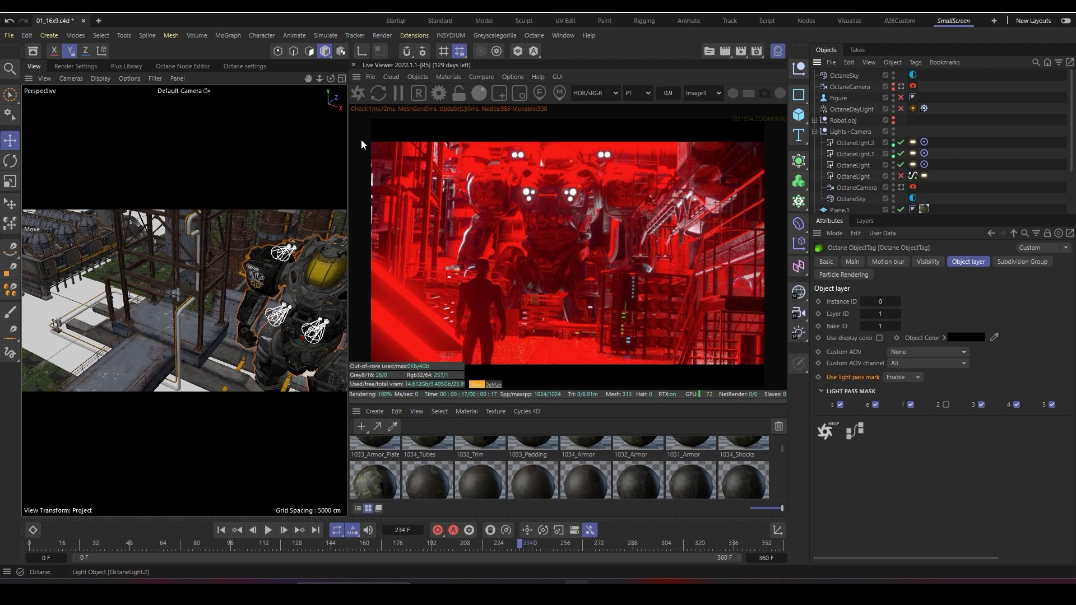
pyautogui.click(900, 143)
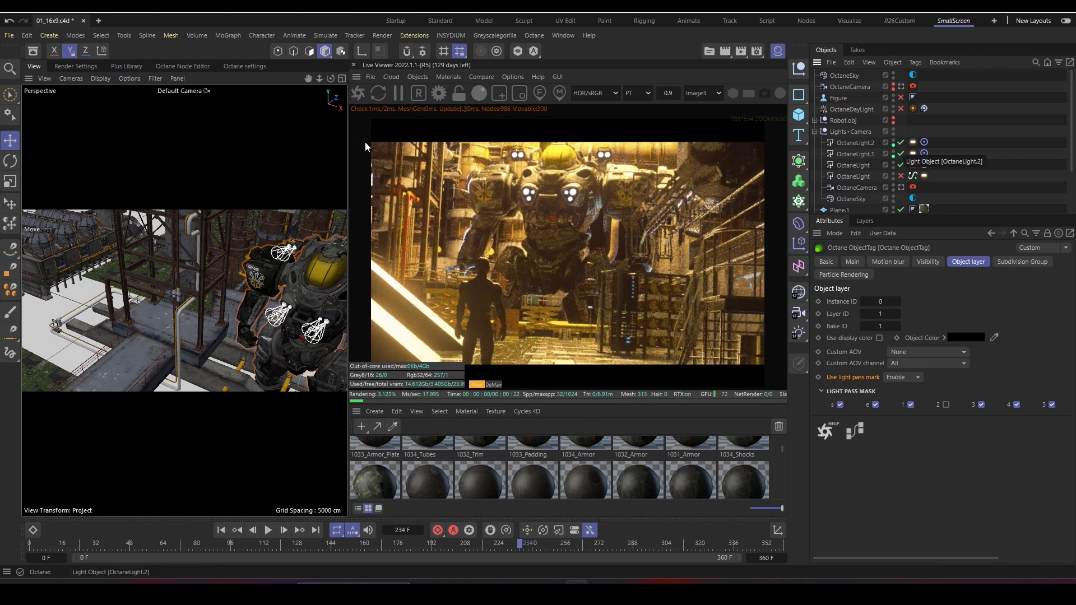
# Step: Set the light pass ID of OctaneLight.2 to 2
pyautogui.click(912, 142)
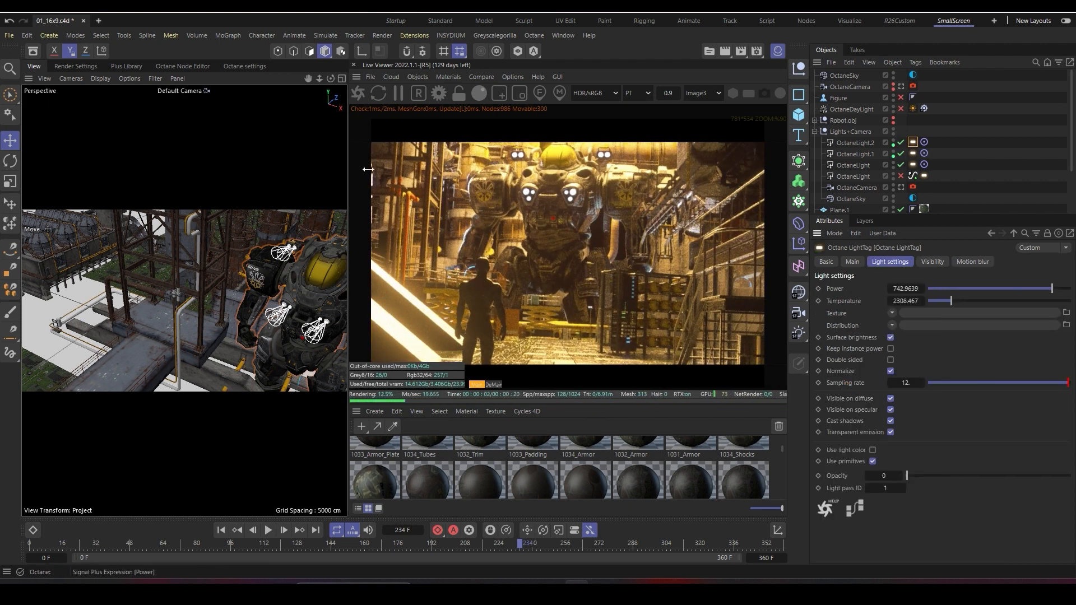
pyautogui.doubleClick(885, 488)
pyautogui.write('2')
pyautogui.press('Return')
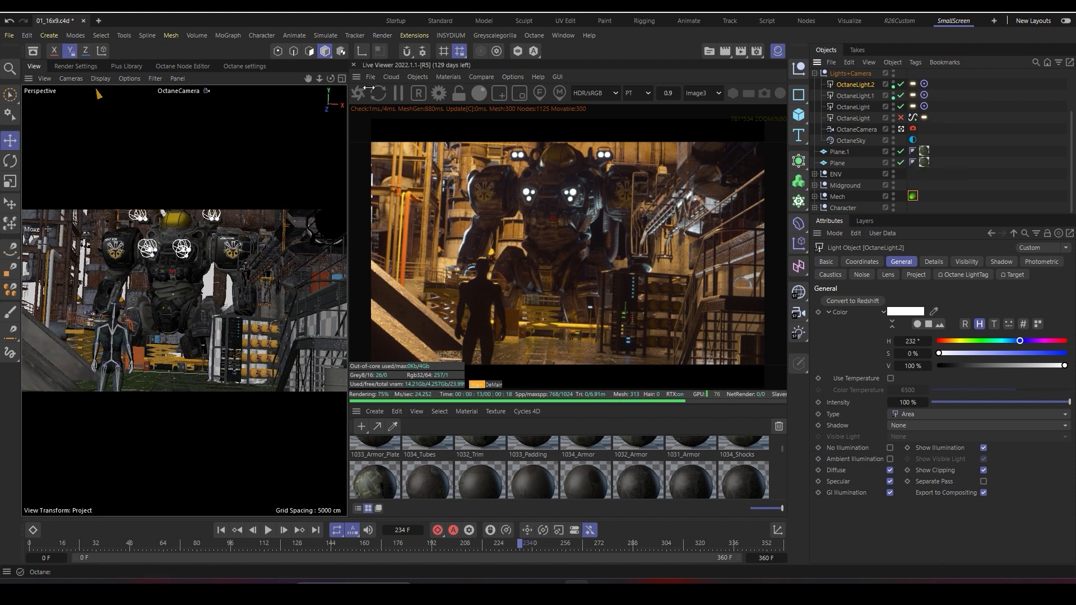
# Step: Check the Mech tag's light pass mask, leave the OctaneCamera view and select OctaneLight.2
pyautogui.click(887, 487)
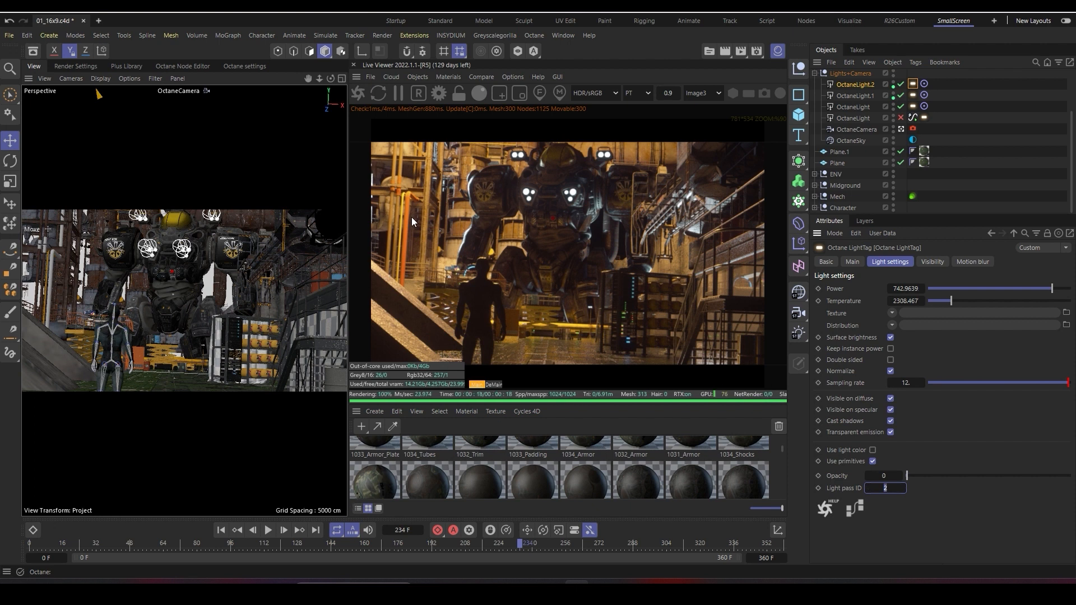
pyautogui.click(913, 196)
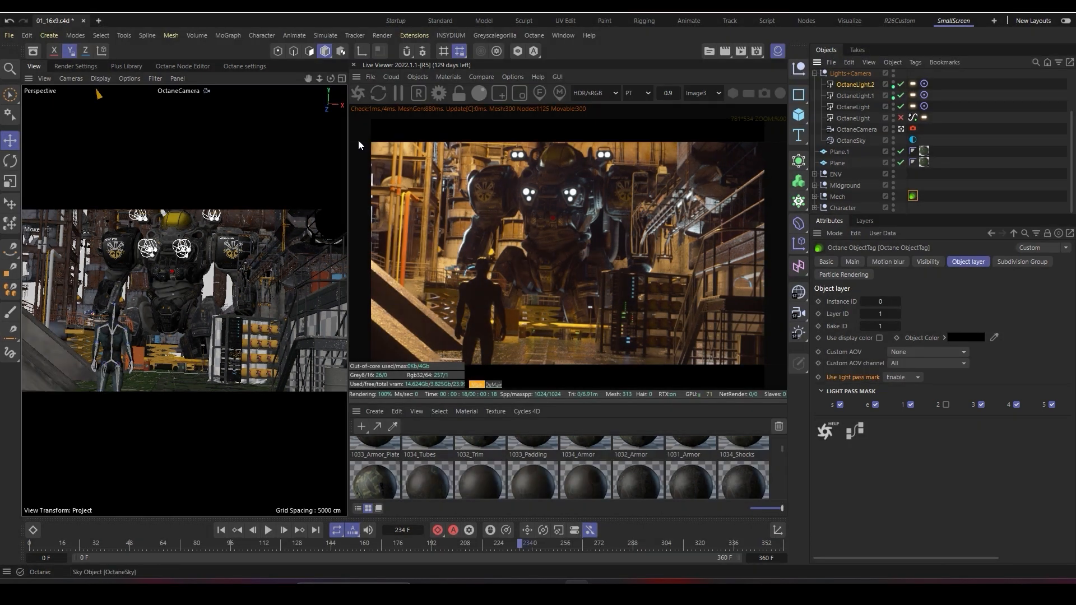
pyautogui.click(901, 130)
pyautogui.keyDown('alt'); pyautogui.moveTo(185, 280); pyautogui.dragTo(194, 301); pyautogui.keyUp('alt')
pyautogui.hotkey('ctrl', 'z')
pyautogui.click(849, 84)
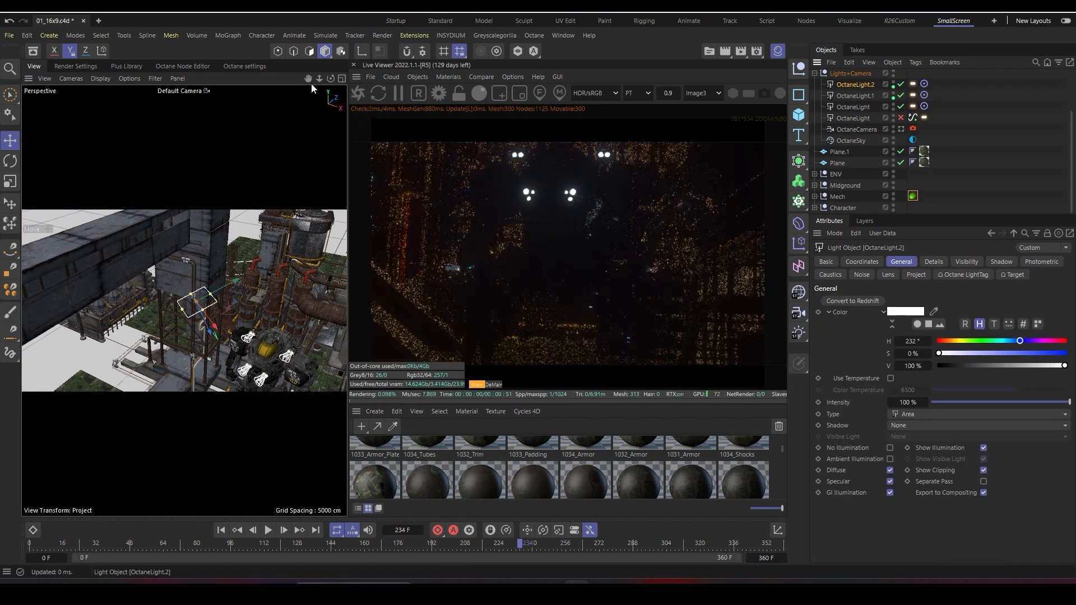
# Step: Compare OctaneLight.2's light pass ID with the Mech's mask and examine the light's placement around the mech
pyautogui.click(912, 83)
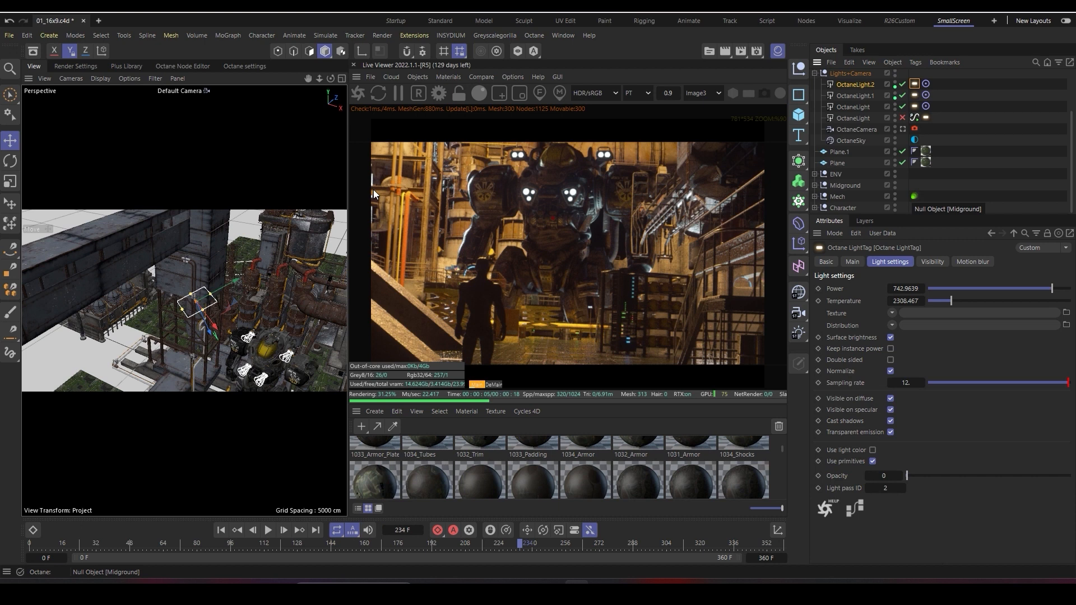
pyautogui.click(914, 196)
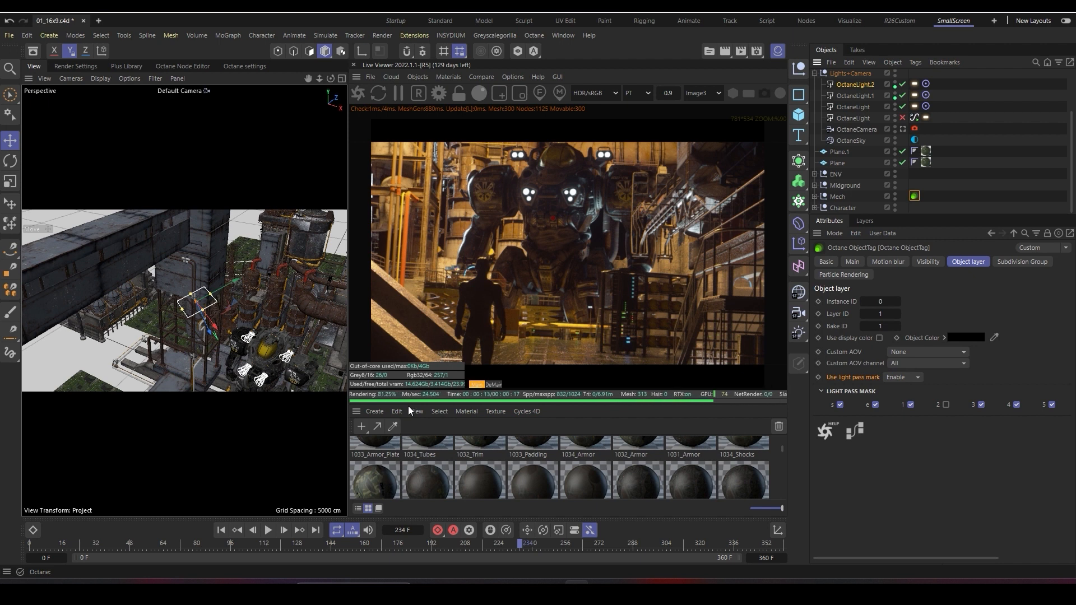
pyautogui.keyDown('alt'); pyautogui.moveTo(207, 329); pyautogui.dragTo(183, 301, button='middle'); pyautogui.keyUp('alt')
pyautogui.scroll(5, 242, 332)
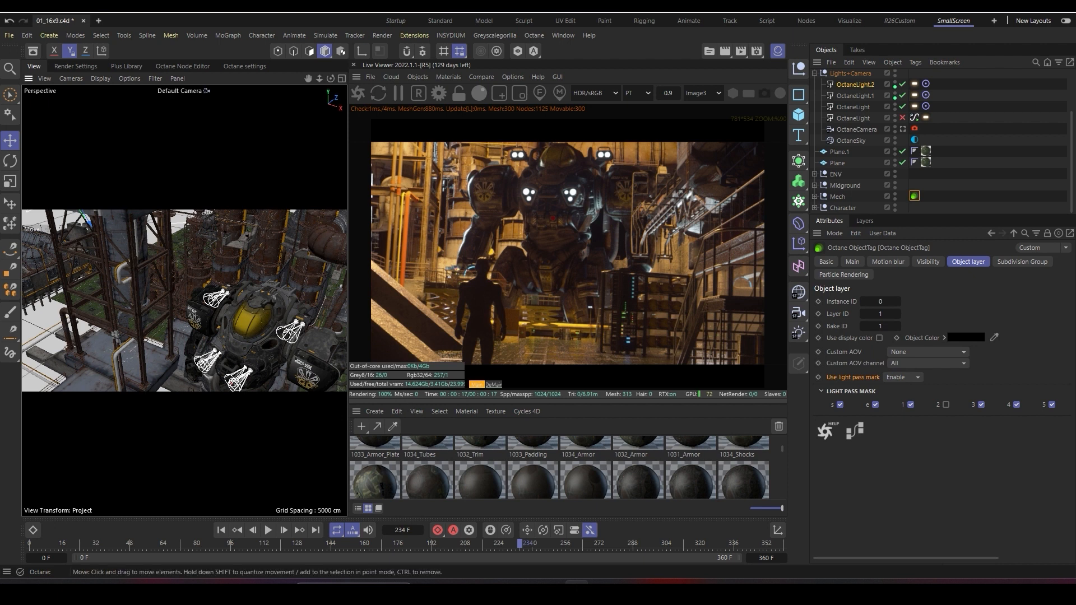
pyautogui.scroll(-5, 184, 300)
pyautogui.scroll(3, 183, 300)
pyautogui.scroll(1, 183, 300)
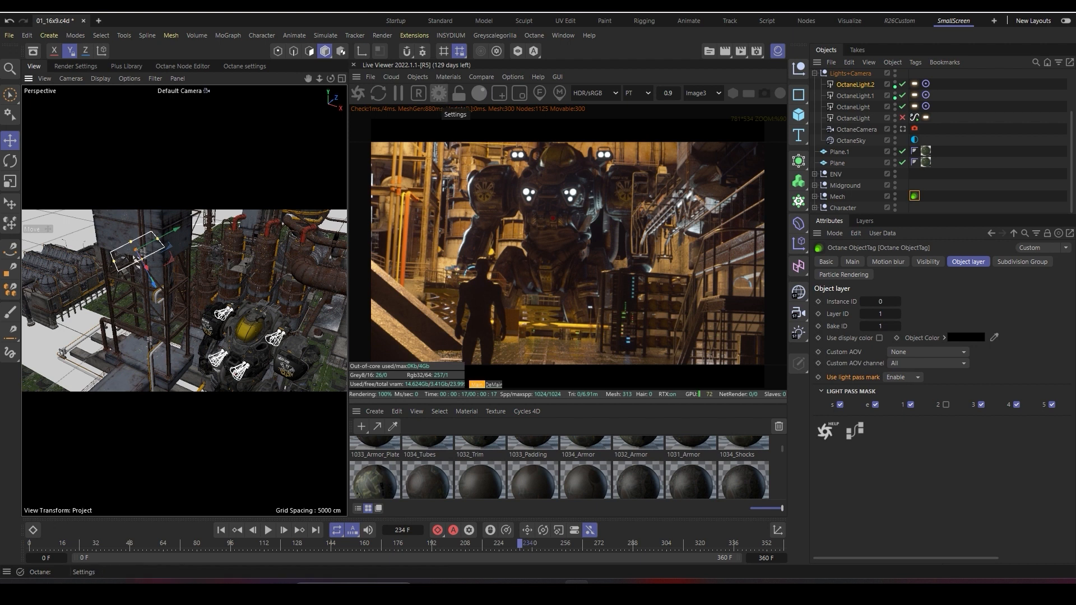
# Step: Enable light linking invert for light pass 2 in the Octane settings and recheck OctaneLight.2's pass ID against the Mech's mask
pyautogui.click(439, 93)
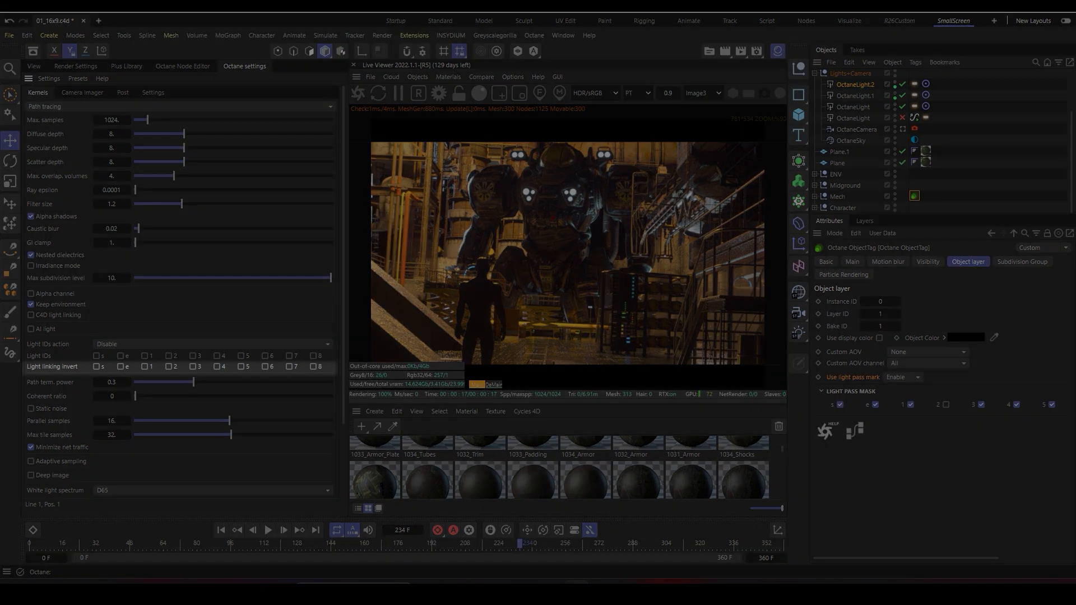
pyautogui.click(168, 367)
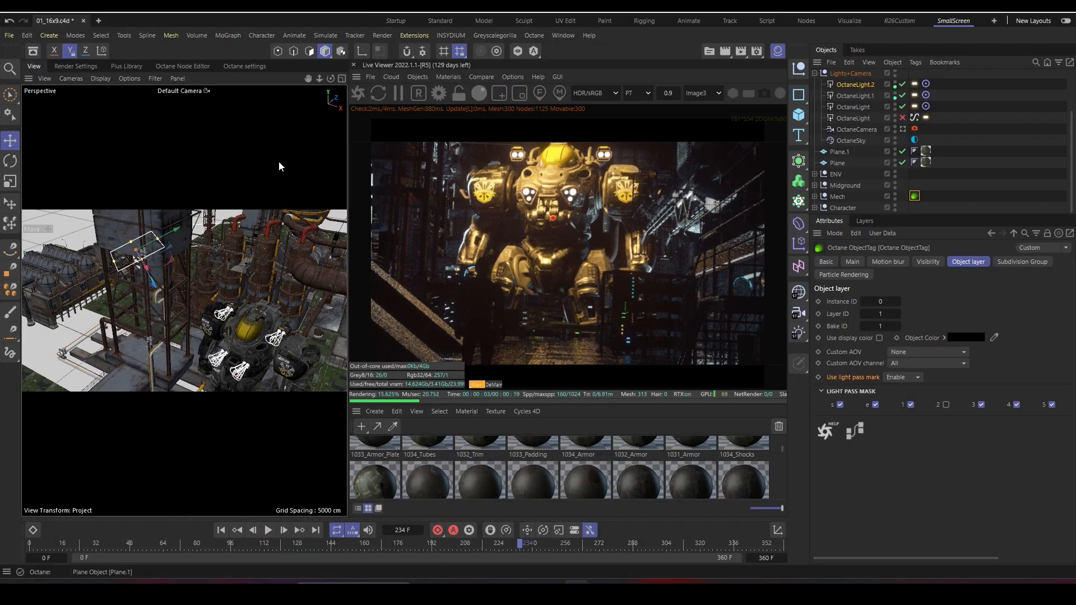
pyautogui.click(852, 84)
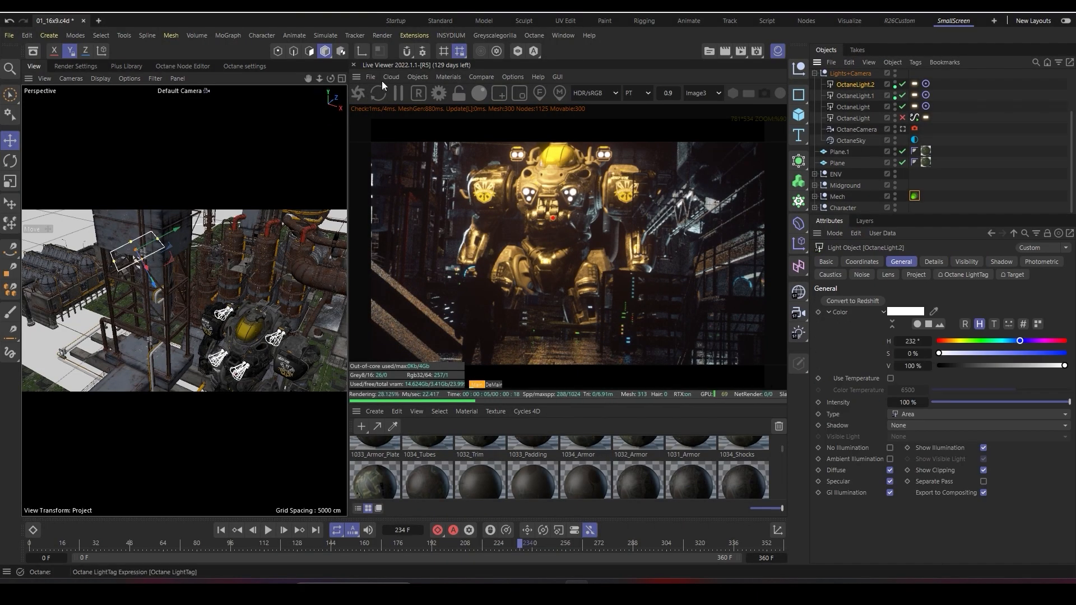
pyautogui.click(914, 84)
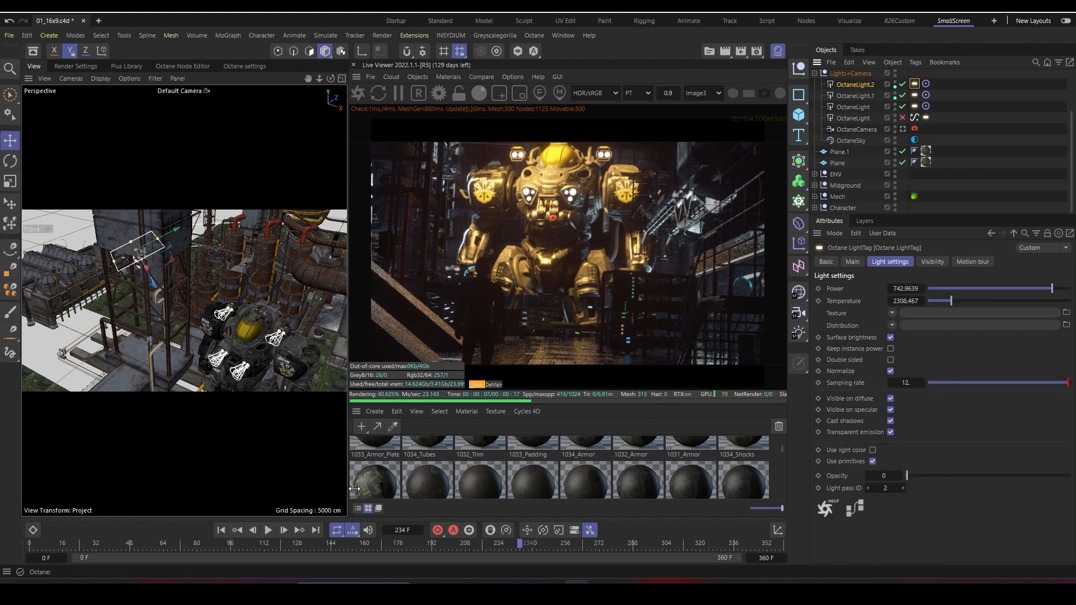
pyautogui.click(914, 196)
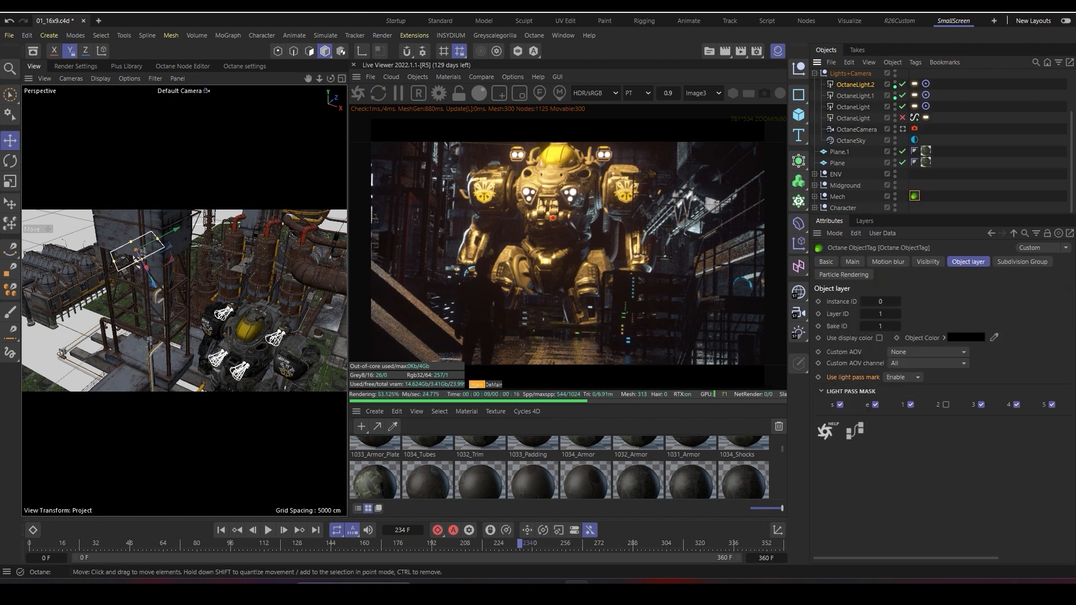
# Step: Undo the OctaneLight.2 and Mech tag changes back to before the Mech's light pass mask was enabled
pyautogui.keyDown('alt'); pyautogui.moveTo(138, 259); pyautogui.dragTo(172, 207, button='middle'); pyautogui.keyUp('alt')
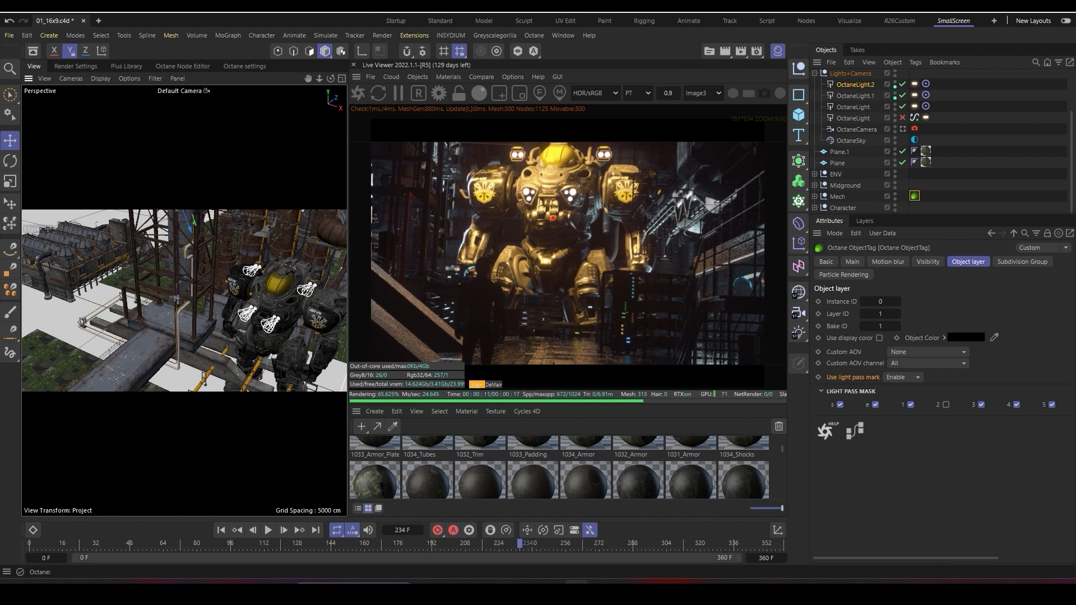
pyautogui.keyDown('alt'); pyautogui.moveTo(196, 278); pyautogui.dragTo(226, 302, button='middle'); pyautogui.keyUp('alt')
pyautogui.keyDown('alt'); pyautogui.moveTo(227, 303); pyautogui.dragTo(255, 295, button='right'); pyautogui.keyUp('alt')
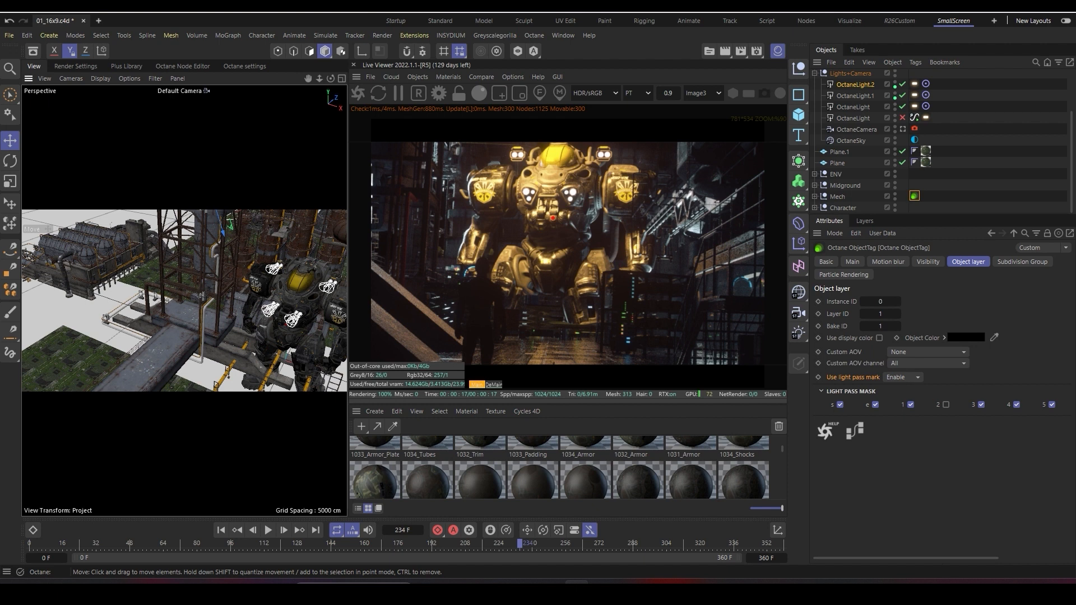
pyautogui.keyDown('alt'); pyautogui.moveTo(193, 286); pyautogui.dragTo(182, 331, button='middle'); pyautogui.keyUp('alt')
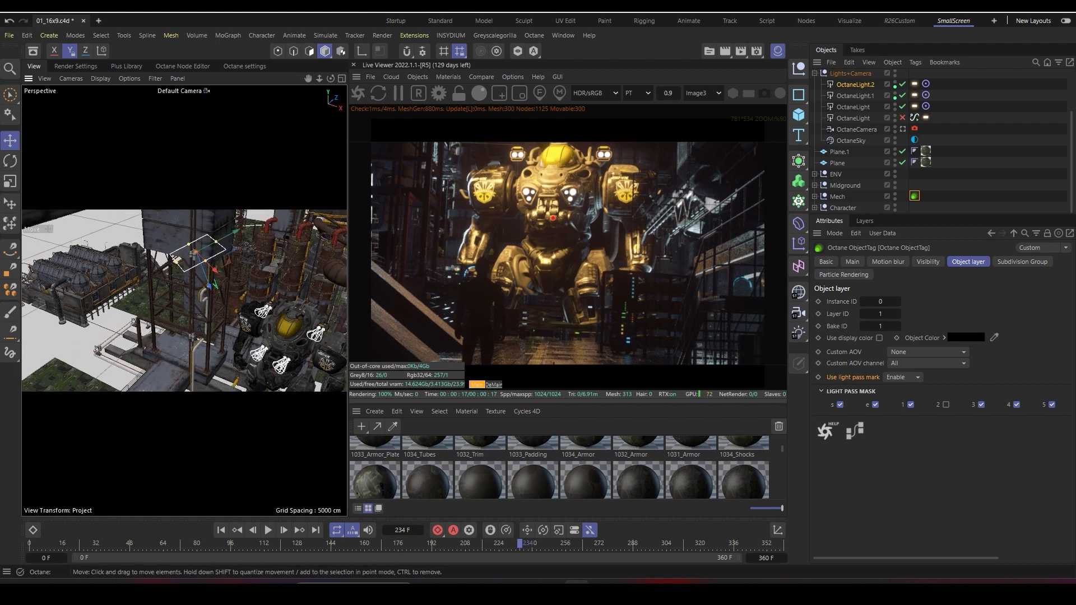
pyautogui.hotkey('ctrl', 'z')
pyautogui.hotkey('ctrl', 'z')
pyautogui.hotkey('ctrl', 'z')
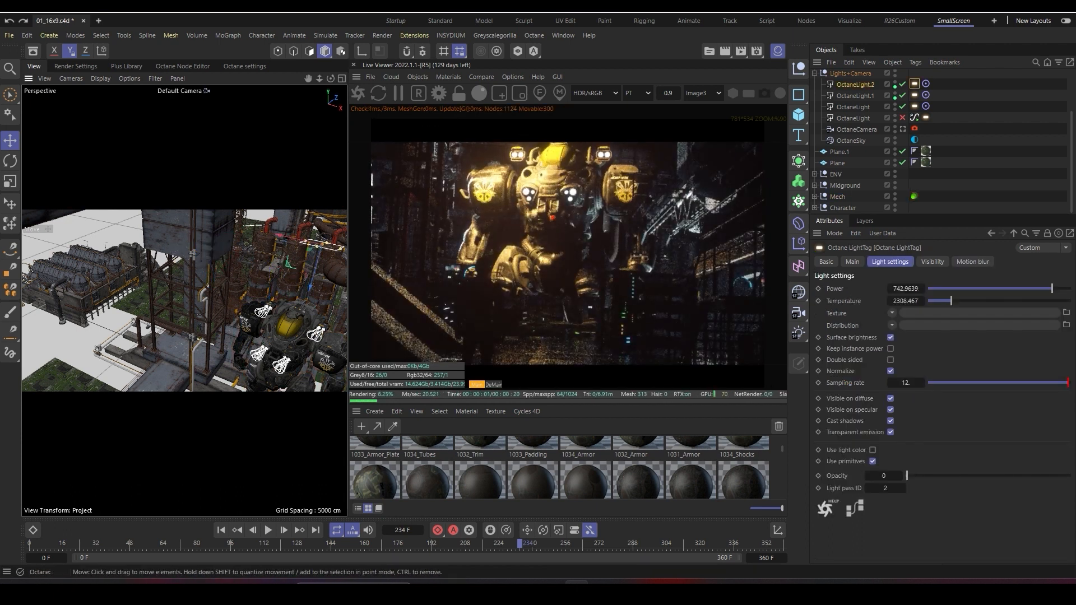
pyautogui.hotkey('ctrl', 'z')
pyautogui.hotkey('ctrl', 'z')
pyautogui.hotkey('ctrl', 'z')
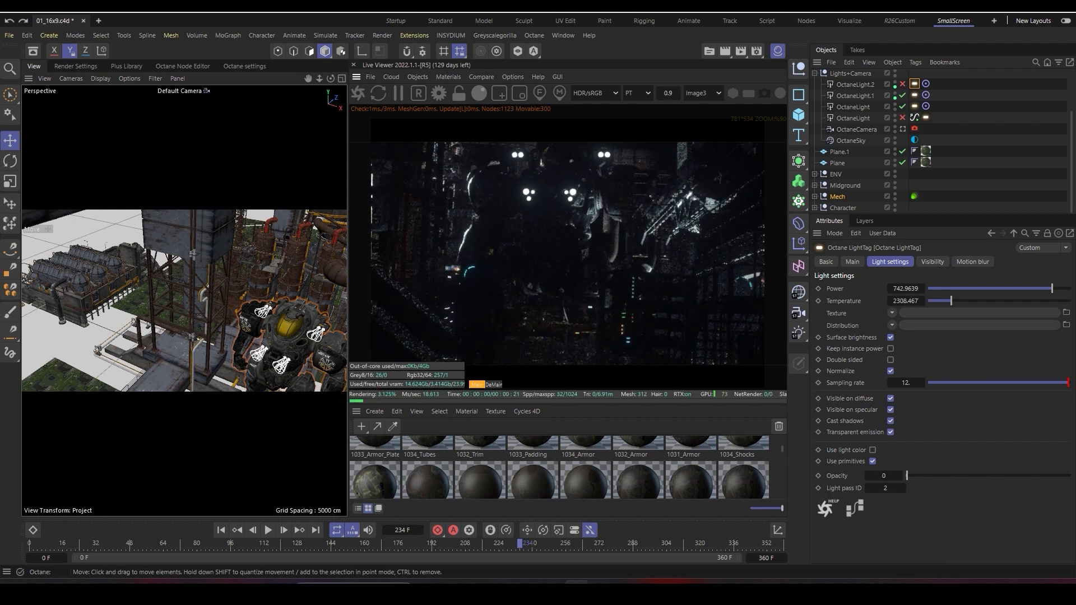
pyautogui.hotkey('ctrl', 'z')
pyautogui.hotkey('ctrl', 'z')
pyautogui.hotkey('ctrl', 'z')
pyautogui.hotkey('ctrl', 'z')
pyautogui.hotkey('ctrl', 'z')
pyautogui.hotkey('ctrl', 'z')
pyautogui.hotkey('ctrl', 'z')
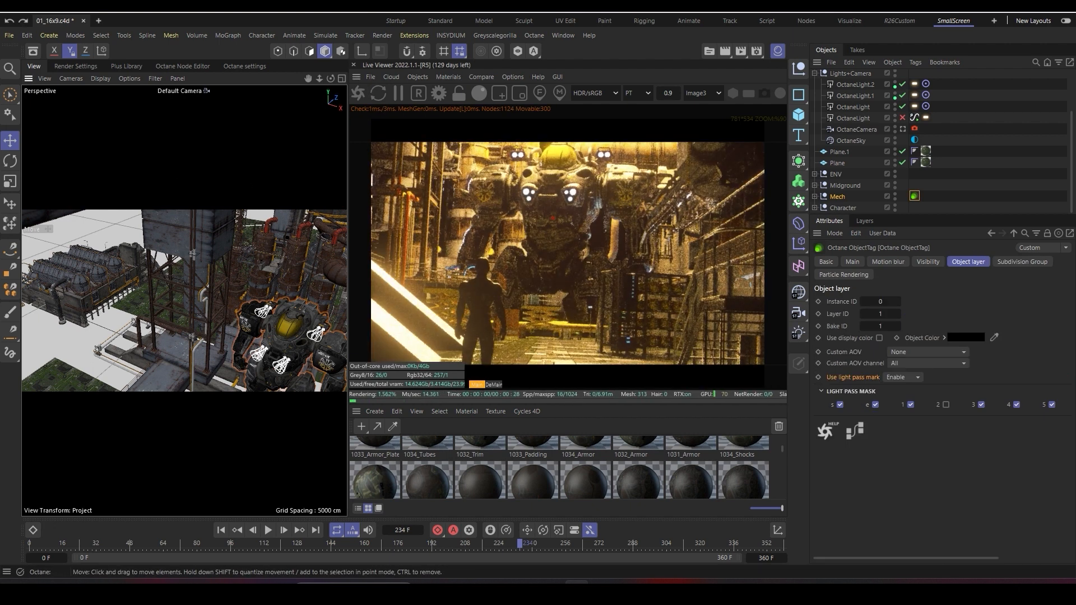
pyautogui.hotkey('ctrl', 'z')
pyautogui.hotkey('ctrl', 'z')
pyautogui.hotkey('ctrl', 'z')
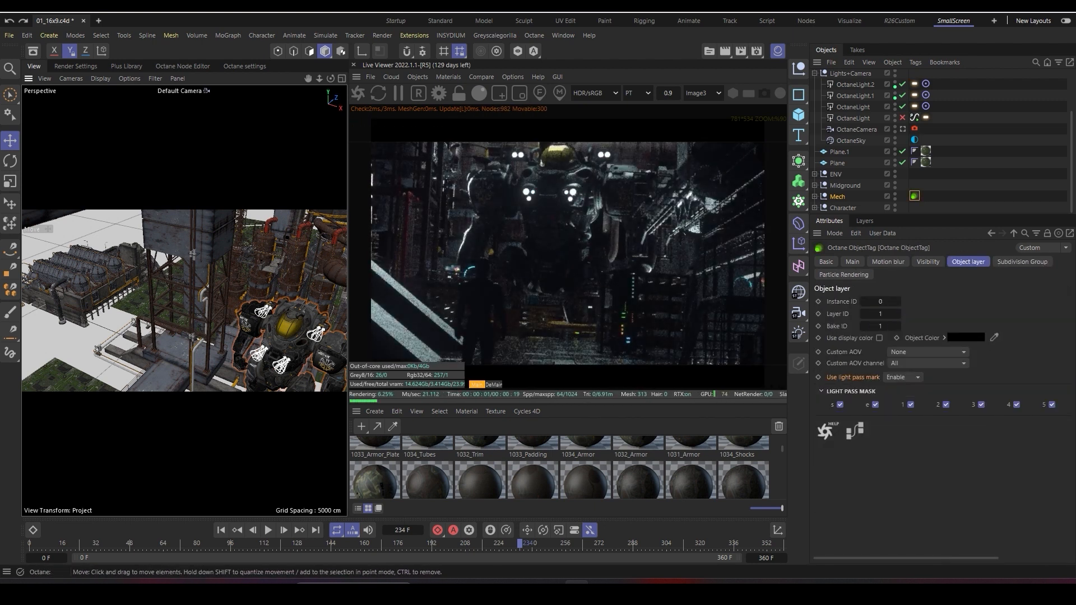
pyautogui.hotkey('ctrl', 'z')
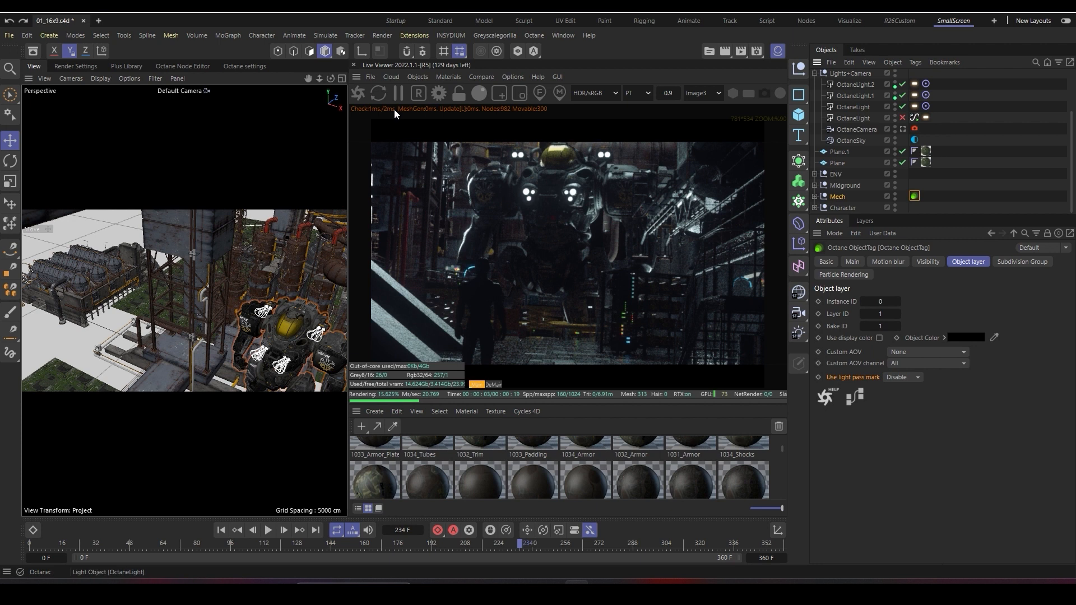
# Step: Enable the Mech tag's light pass mask with pass 2 unchecked and set OctaneLight.2's light pass ID to 2
pyautogui.click(902, 378)
pyautogui.click(904, 403)
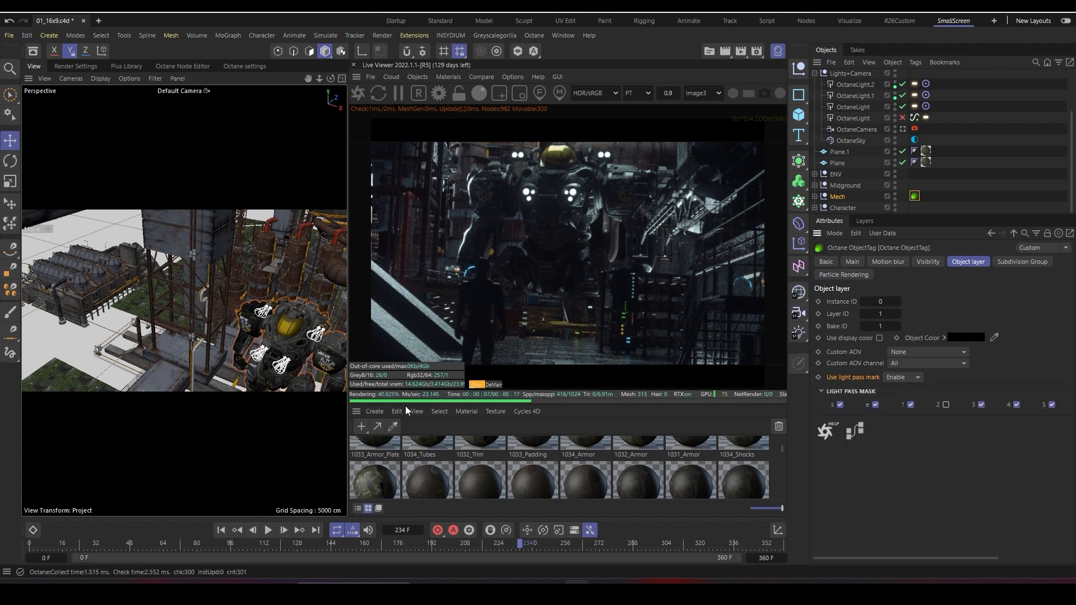
pyautogui.click(913, 84)
pyautogui.doubleClick(885, 488)
pyautogui.write('2')
pyautogui.press('Return')
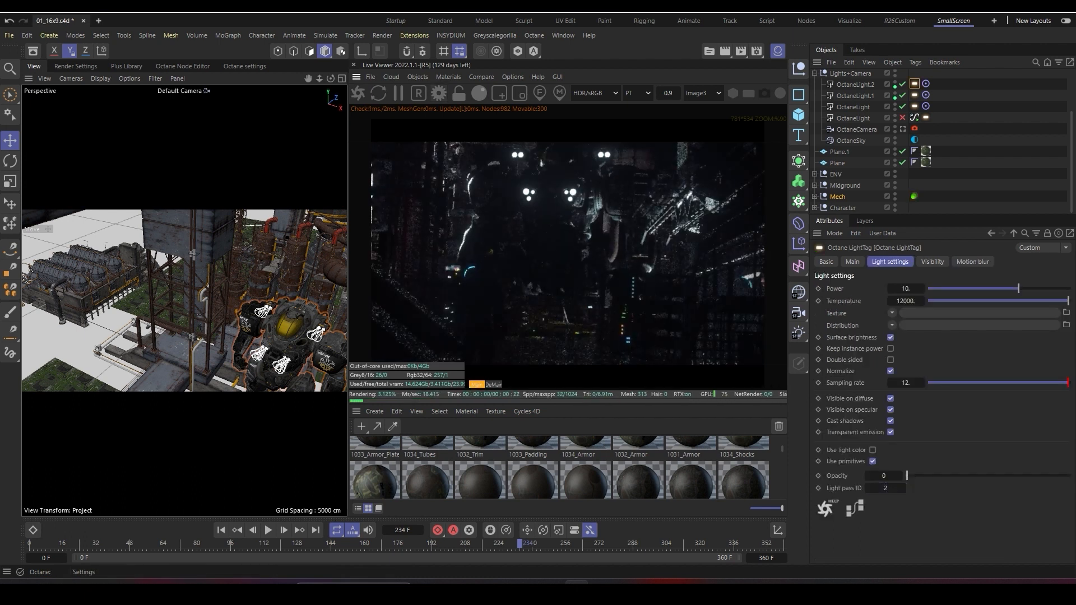
# Step: Check the Octane settings and set the viewport to look through OctaneCamera
pyautogui.click(244, 66)
pyautogui.click(34, 66)
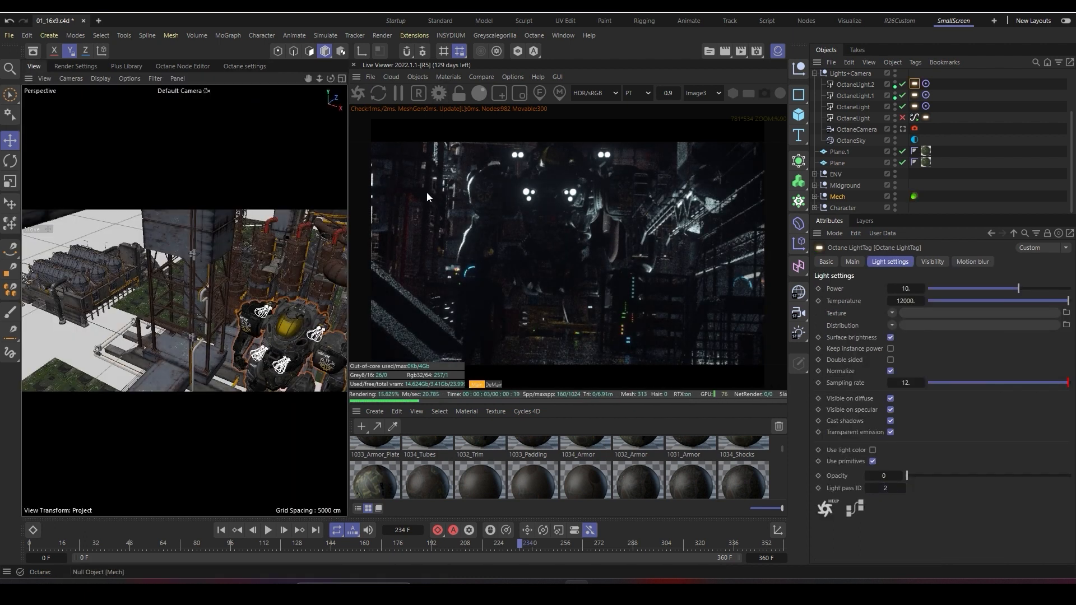
pyautogui.click(902, 129)
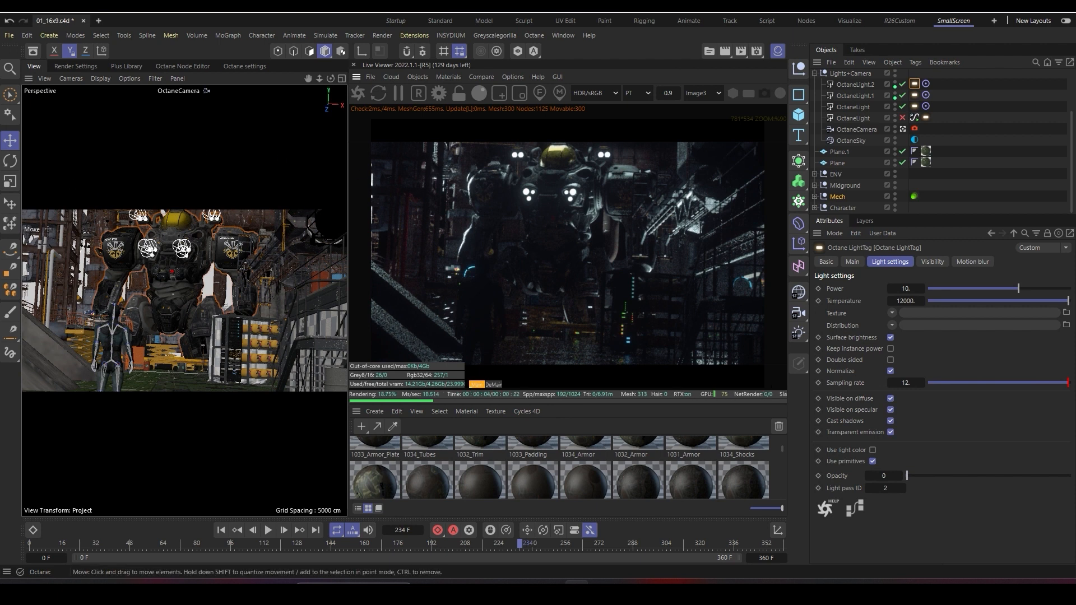
# Step: Examine the mech and its surrounding lights from above in the default camera, then return the viewport to OctaneCamera
pyautogui.keyDown('alt'); pyautogui.moveTo(224, 280); pyautogui.dragTo(236, 344); pyautogui.keyUp('alt')
pyautogui.keyDown('alt'); pyautogui.moveTo(236, 344); pyautogui.dragTo(263, 336, button='right'); pyautogui.keyUp('alt')
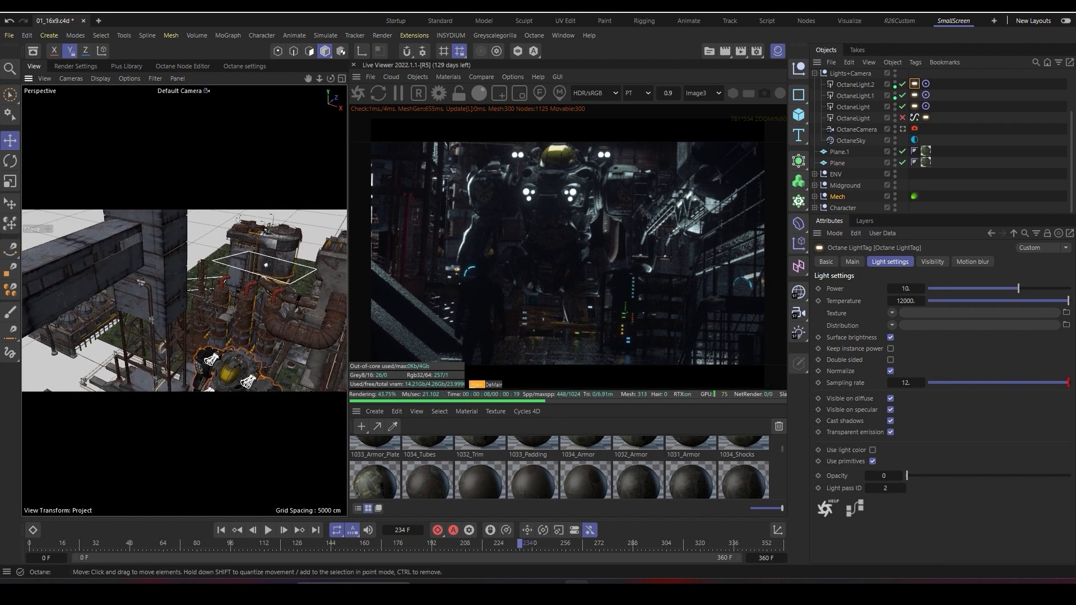
pyautogui.keyDown('alt'); pyautogui.moveTo(238, 342); pyautogui.dragTo(237, 319, button='middle'); pyautogui.keyUp('alt')
pyautogui.keyDown('alt'); pyautogui.moveTo(236, 320); pyautogui.dragTo(269, 314, button='right'); pyautogui.keyUp('alt')
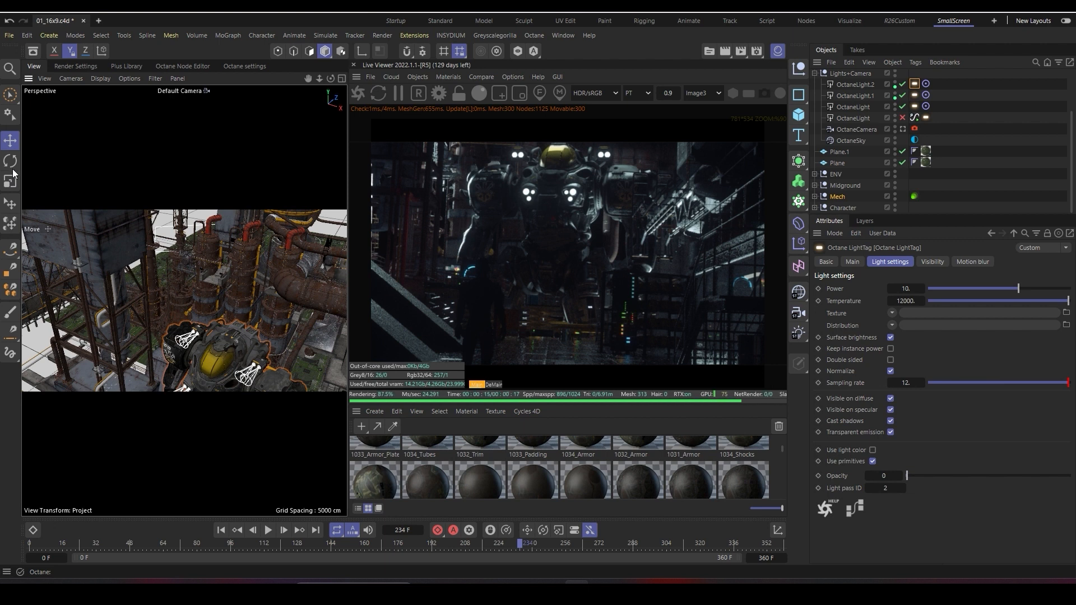
pyautogui.keyDown('alt'); pyautogui.moveTo(191, 314); pyautogui.dragTo(204, 253, button='middle'); pyautogui.keyUp('alt')
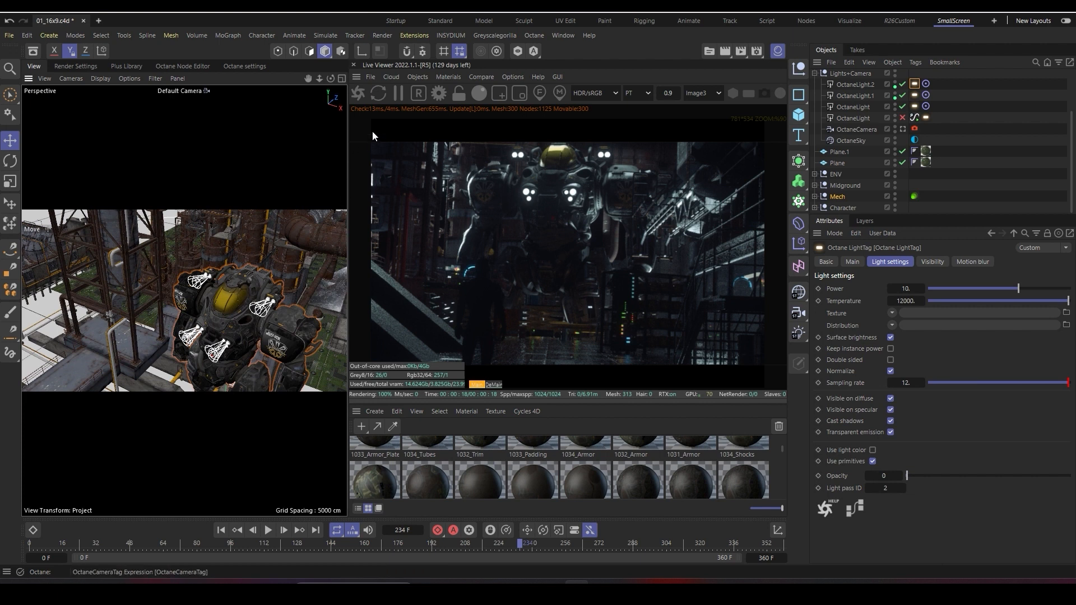
pyautogui.keyDown('alt'); pyautogui.moveTo(367, 132); pyautogui.dragTo(354, 154); pyautogui.keyUp('alt')
pyautogui.click(902, 130)
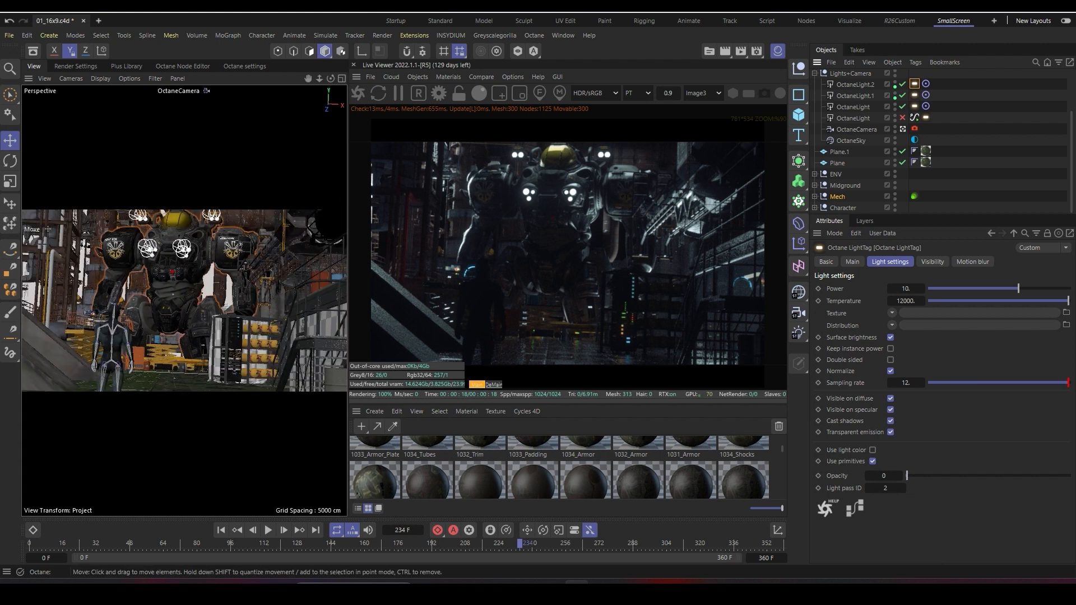